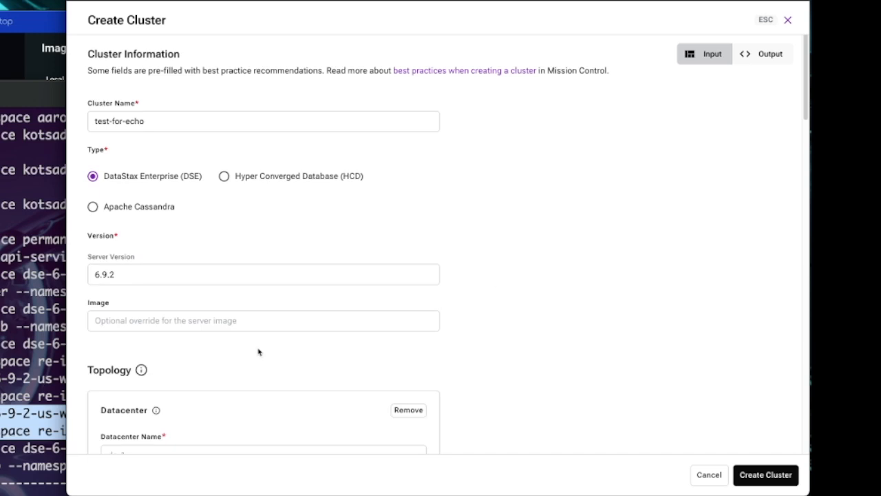
- Name the datacenter "driven" in the topology settings of the new cluster
{"action": "scroll", "coordinate": [285, 312], "scroll_direction": "down", "scroll_amount": 5}
{"action": "scroll", "coordinate": [234, 232], "scroll_direction": "up", "scroll_amount": 1}
{"action": "scroll", "coordinate": [241, 303], "scroll_direction": "down", "scroll_amount": 1}
{"action": "scroll", "coordinate": [242, 318], "scroll_direction": "up", "scroll_amount": 6}
{"action": "scroll", "coordinate": [242, 318], "scroll_direction": "down", "scroll_amount": 9}
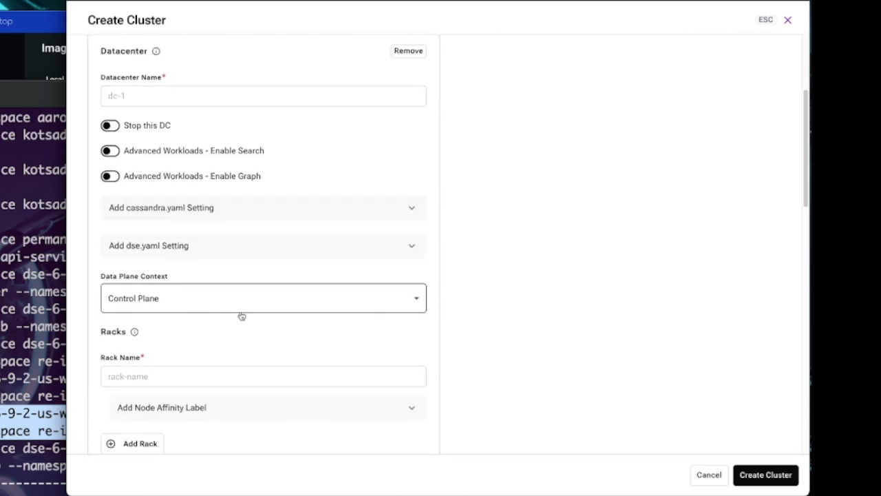
{"action": "left_click", "coordinate": [222, 97]}
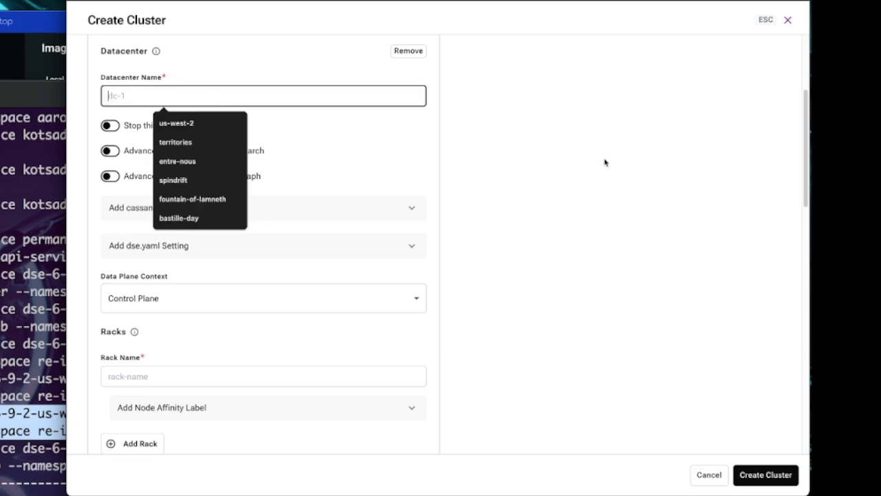
{"action": "type", "text": "driven"}
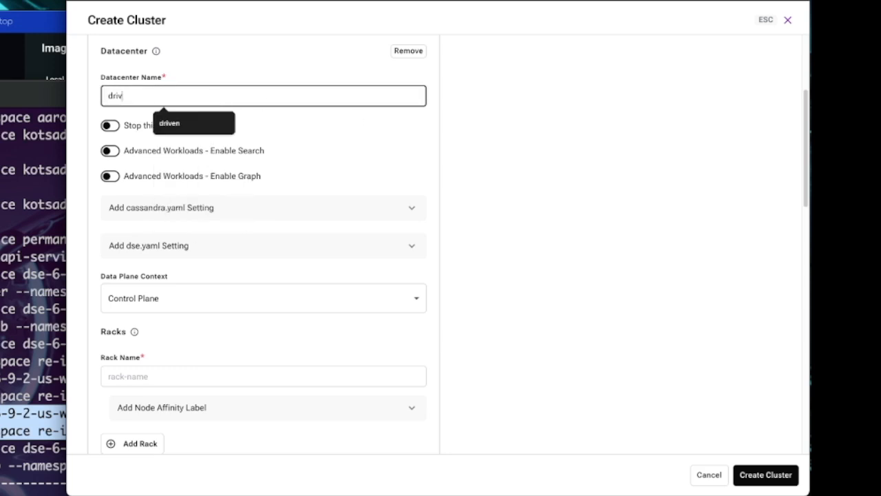
{"action": "left_click", "coordinate": [603, 171]}
- Name the datacenter's rack "r30"
{"action": "scroll", "coordinate": [263, 145], "scroll_direction": "down", "scroll_amount": 2}
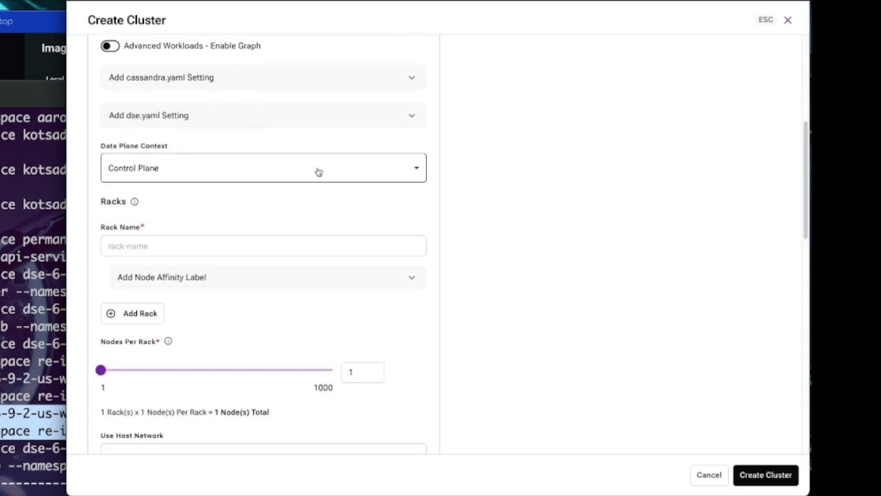
{"action": "scroll", "coordinate": [296, 231], "scroll_direction": "down", "scroll_amount": 1}
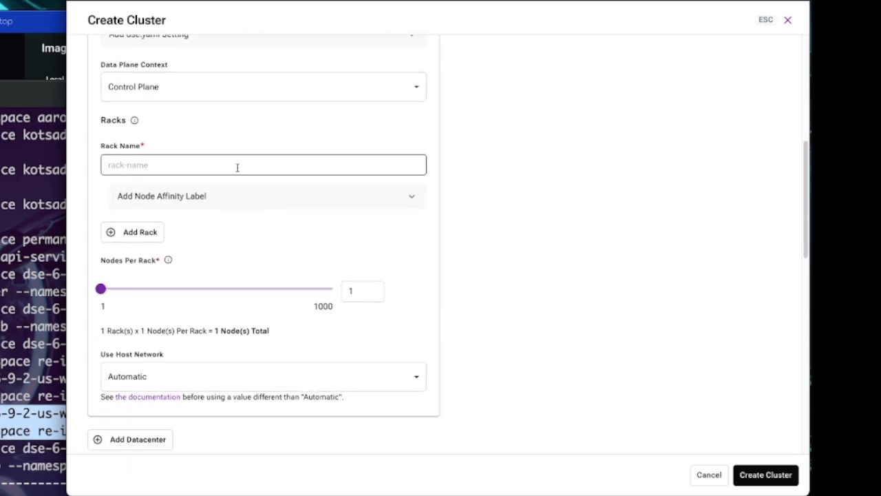
{"action": "left_click", "coordinate": [234, 166]}
{"action": "left_click", "coordinate": [173, 211]}
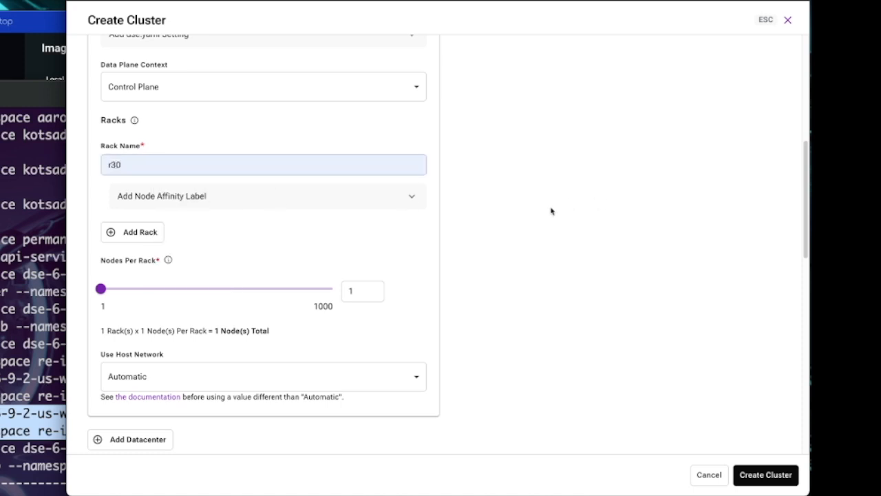
- Add the node affinity label mission-control.datastax.com/role with value database to the rack, and set 3 nodes per rack
{"action": "left_click", "coordinate": [332, 200]}
{"action": "left_click", "coordinate": [222, 242]}
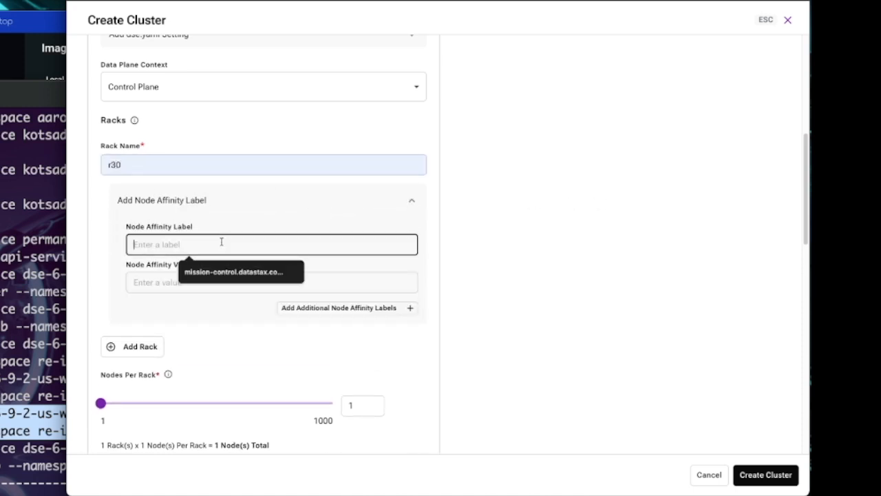
{"action": "left_click", "coordinate": [231, 272]}
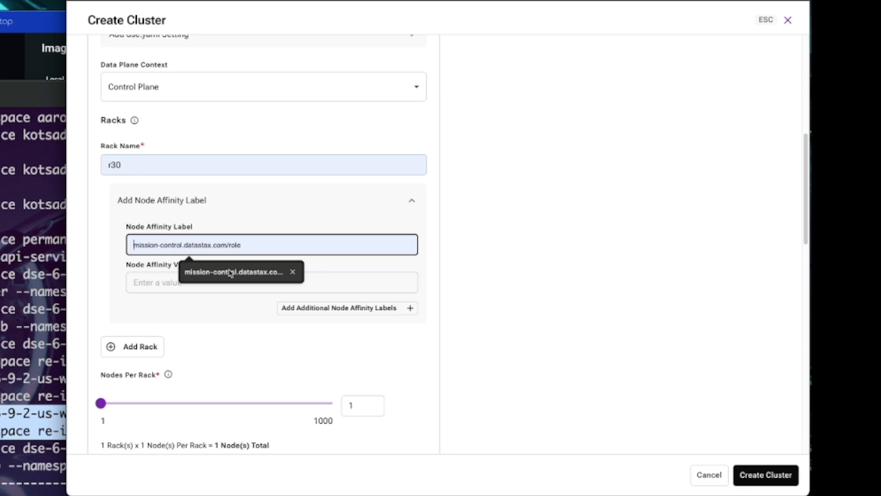
{"action": "left_click", "coordinate": [312, 282]}
{"action": "left_click", "coordinate": [216, 309]}
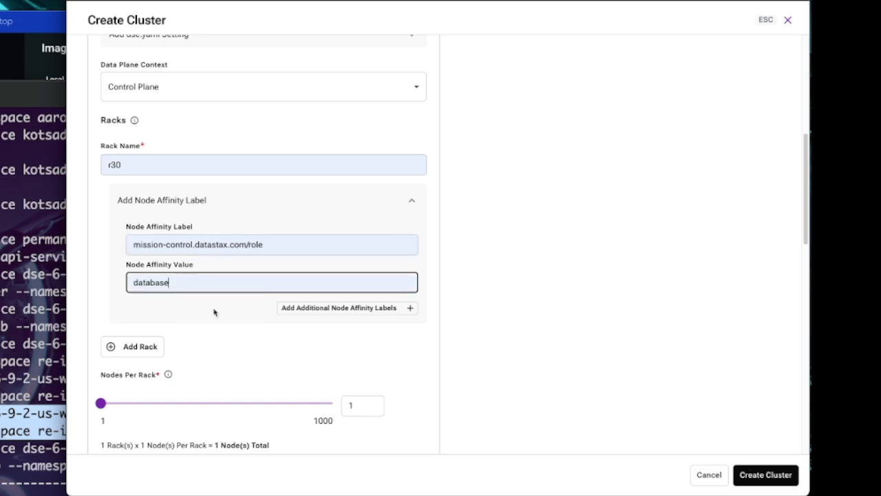
{"action": "left_click", "coordinate": [574, 277]}
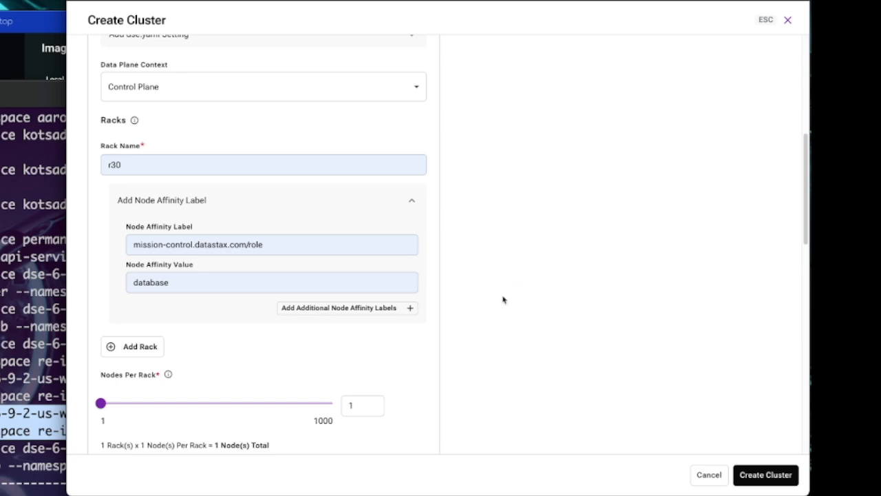
{"action": "scroll", "coordinate": [502, 296], "scroll_direction": "down", "scroll_amount": 2}
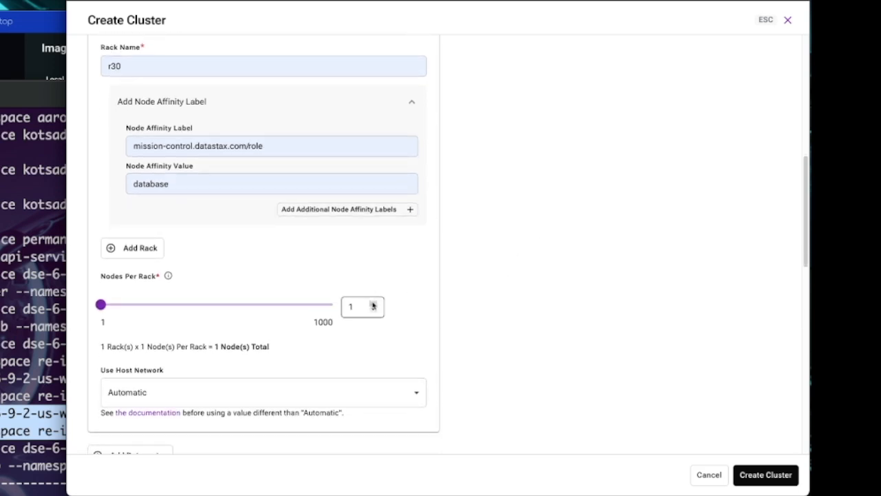
{"action": "left_click", "coordinate": [372, 303]}
{"action": "left_click", "coordinate": [372, 303]}
- Choose gp2 as the storage class and set the storage amount to 20 GiB
{"action": "scroll", "coordinate": [474, 300], "scroll_direction": "down", "scroll_amount": 7}
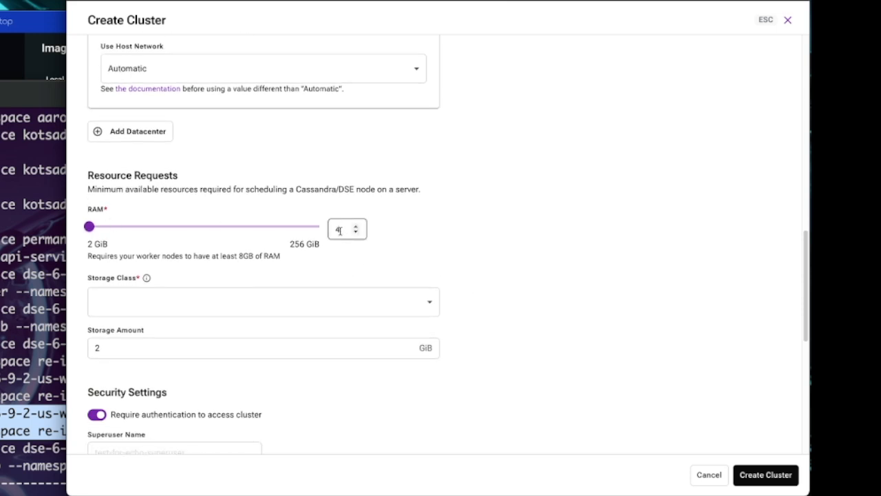
{"action": "scroll", "coordinate": [548, 305], "scroll_direction": "down", "scroll_amount": 2}
{"action": "left_click", "coordinate": [414, 216]}
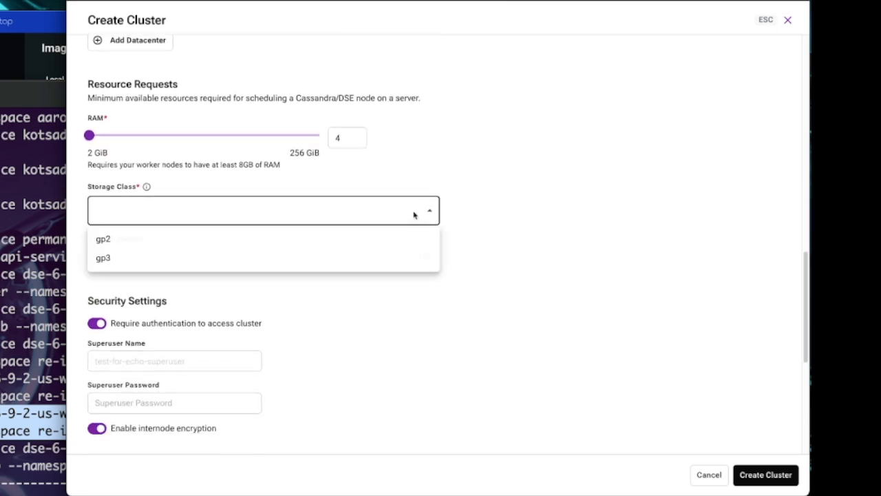
{"action": "left_click", "coordinate": [99, 239]}
{"action": "left_click", "coordinate": [374, 256]}
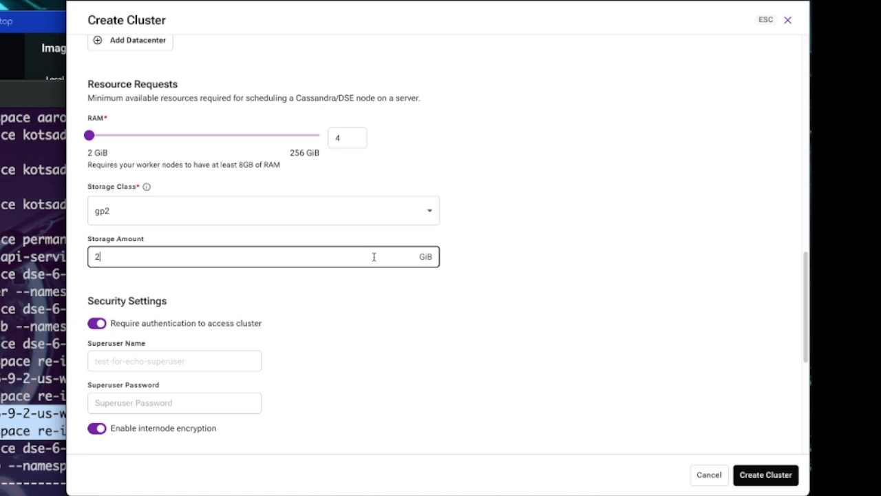
{"action": "type", "text": "0"}
{"action": "left_click", "coordinate": [608, 208]}
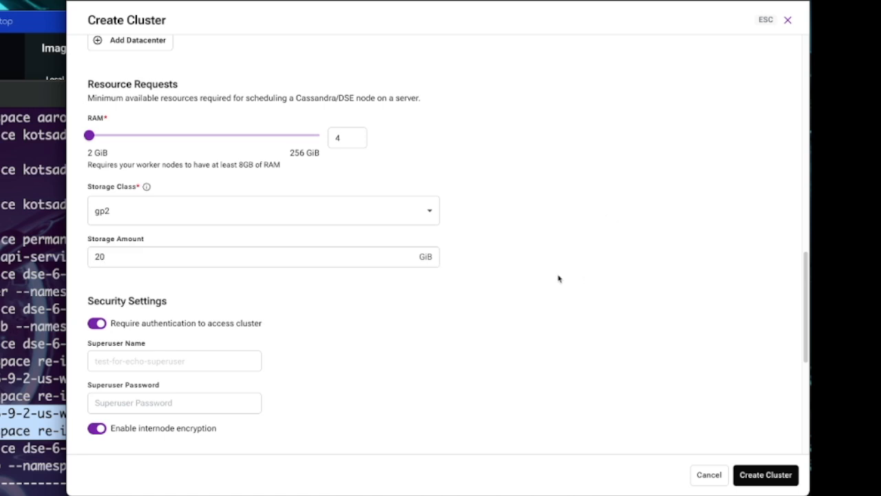
- Enter the superuser password in the cluster's security settings
{"action": "scroll", "coordinate": [545, 280], "scroll_direction": "down", "scroll_amount": 1}
{"action": "scroll", "coordinate": [546, 280], "scroll_direction": "down", "scroll_amount": 5}
{"action": "left_click", "coordinate": [193, 133]}
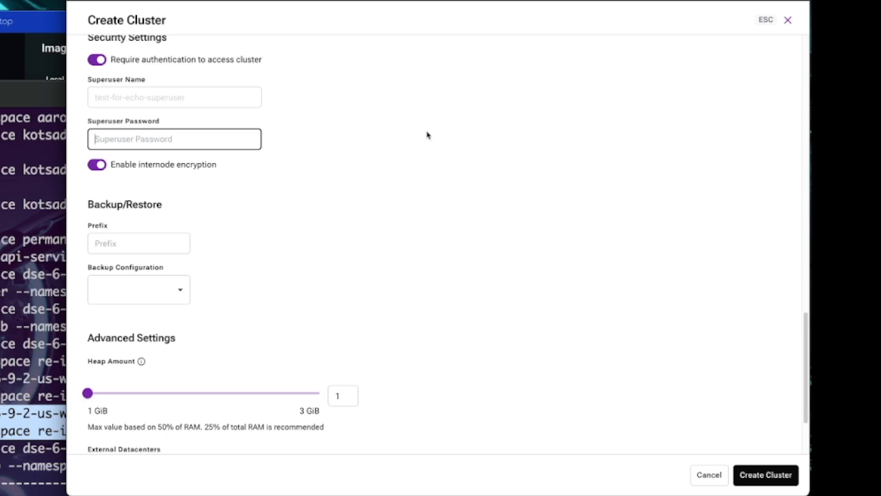
{"action": "type", "text": "••"}
{"action": "left_click", "coordinate": [437, 225]}
- Set the heap amount to 2 GiB and enable deployment of the Data API
{"action": "scroll", "coordinate": [413, 218], "scroll_direction": "down", "scroll_amount": 4}
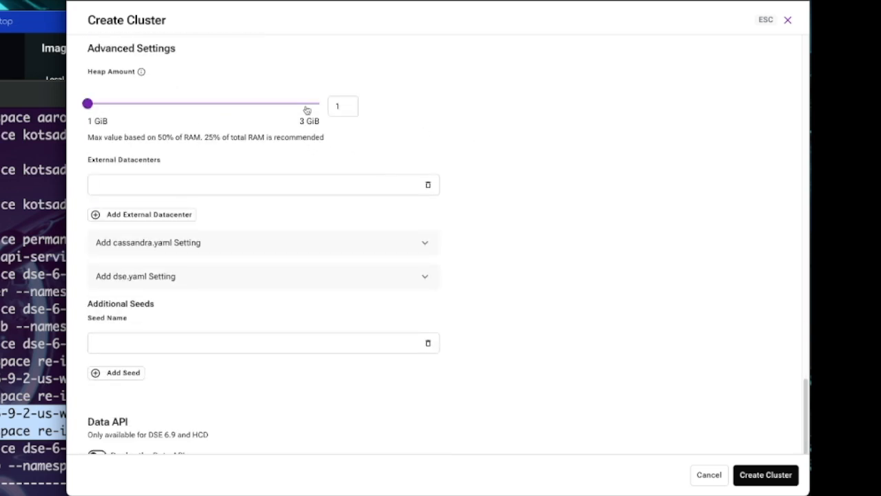
{"action": "left_click", "coordinate": [349, 104]}
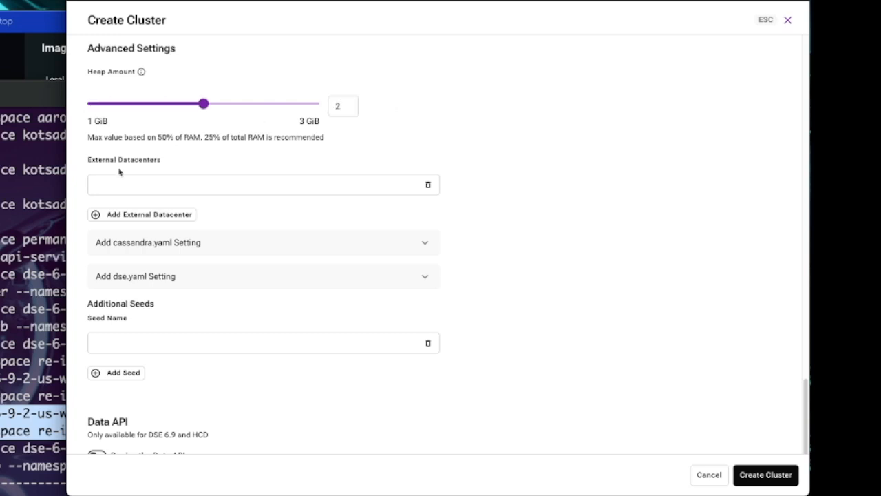
{"action": "scroll", "coordinate": [544, 205], "scroll_direction": "down", "scroll_amount": 1}
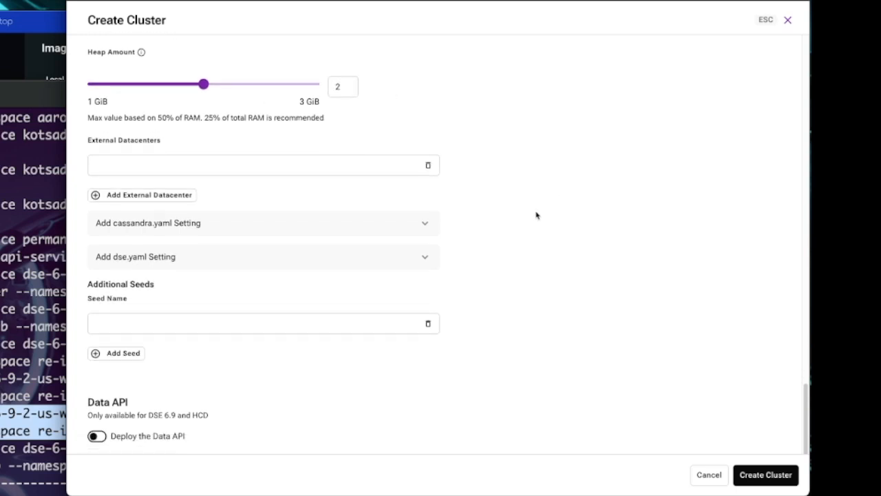
{"action": "left_click", "coordinate": [97, 439]}
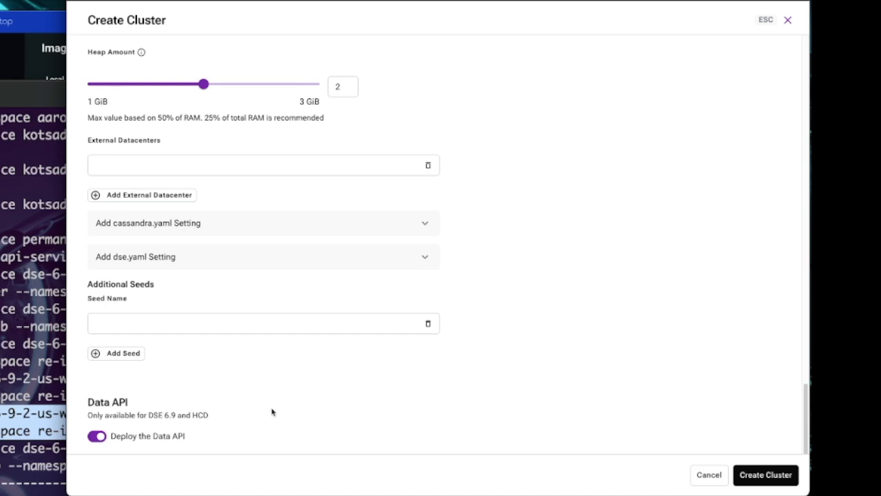
- Create the cluster and open the test-for-echo cluster's page
{"action": "left_click", "coordinate": [766, 474]}
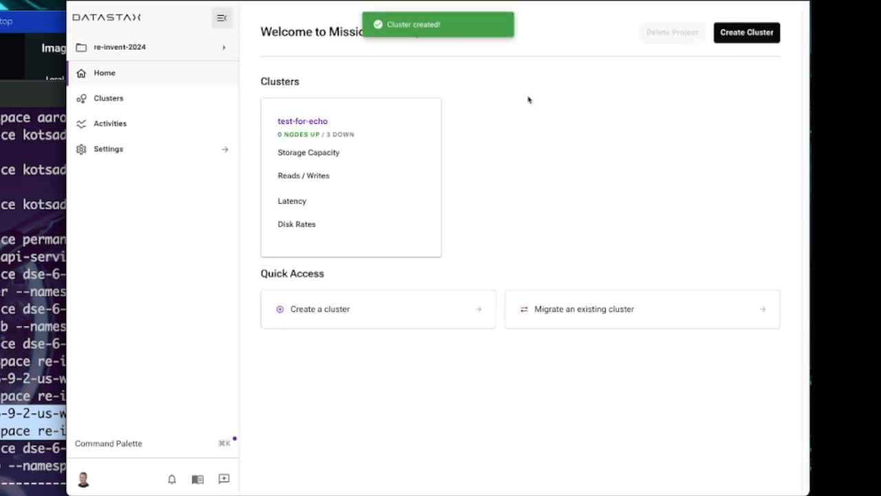
{"action": "left_click", "coordinate": [292, 121]}
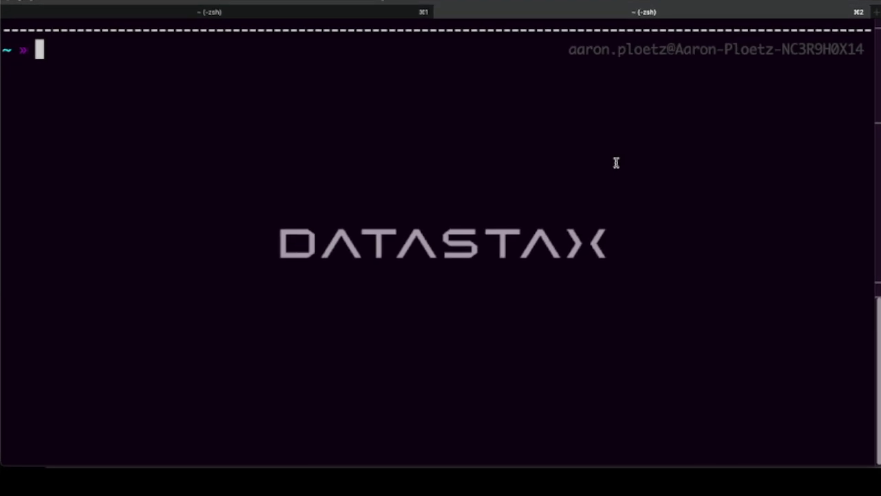
- Switch to the terminal and list the pods in namespace re-invent-2024-3c87ng0j with kubectl
{"action": "type", "text": "kubectl "}
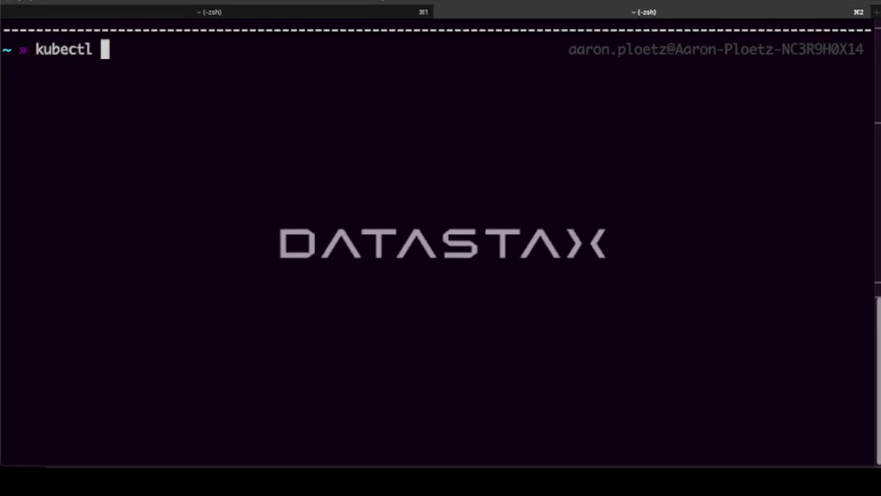
{"action": "type", "text": "get pods --namespace re-invent-2024-3c87ng0j"}
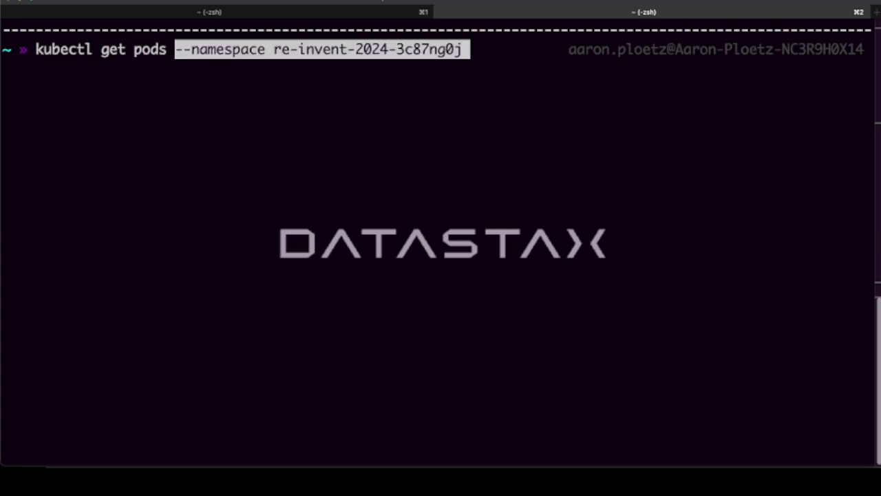
{"action": "key", "text": "Right"}
{"action": "key", "text": "Return"}
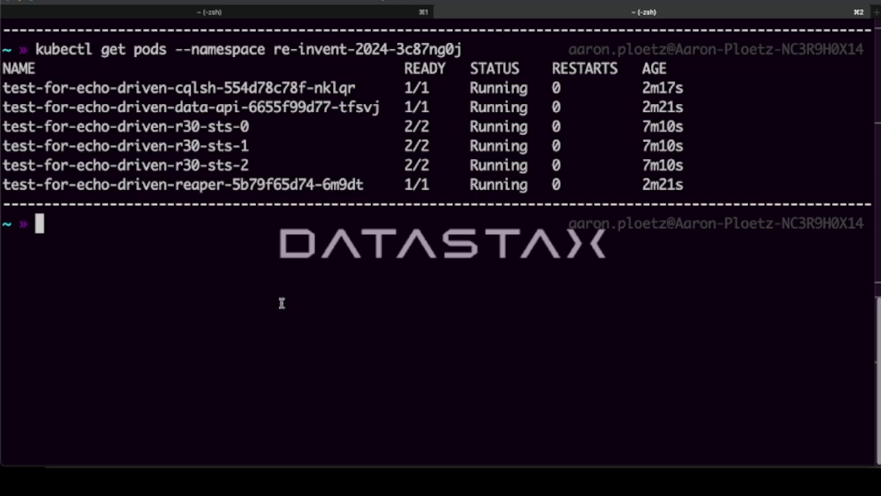
- List the services in namespace re-invent-2024-3c87ng0j, filter them with grep test-for-echo, and highlight the Data API service's name
{"action": "type", "text": "kub"}
{"action": "key", "text": "BackSpace"}
{"action": "key", "text": "BackSpace"}
{"action": "key", "text": "BackSpace"}
{"action": "key", "text": "Up"}
{"action": "key", "text": "ctrl+a"}
{"action": "key", "text": "Right"}
{"action": "key", "text": "Right"}
{"action": "key", "text": "Right"}
{"action": "key", "text": "Right"}
{"action": "key", "text": "Right"}
{"action": "key", "text": "Right"}
{"action": "key", "text": "Right"}
{"action": "key", "text": "Right"}
{"action": "key", "text": "Right"}
{"action": "key", "text": "Right"}
{"action": "key", "text": "Right"}
{"action": "key", "text": "Right"}
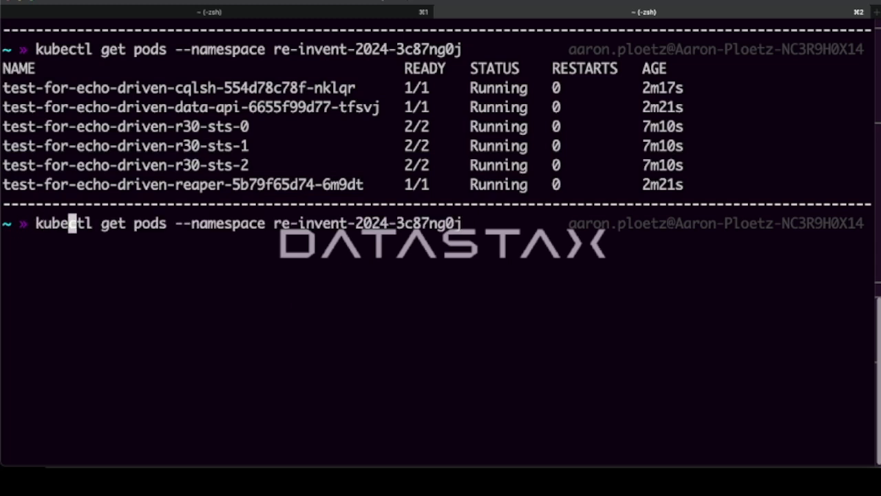
{"action": "key", "text": "Delete"}
{"action": "key", "text": "Delete"}
{"action": "key", "text": "Delete"}
{"action": "key", "text": "Delete"}
{"action": "type", "text": "services"}
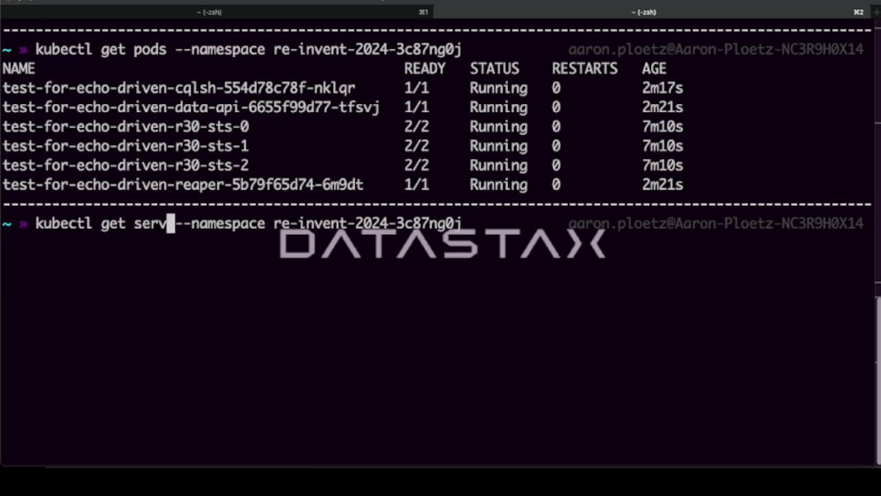
{"action": "key", "text": "End"}
{"action": "type", "text": "| grep test-for-echo"}
{"action": "key", "text": "Return"}
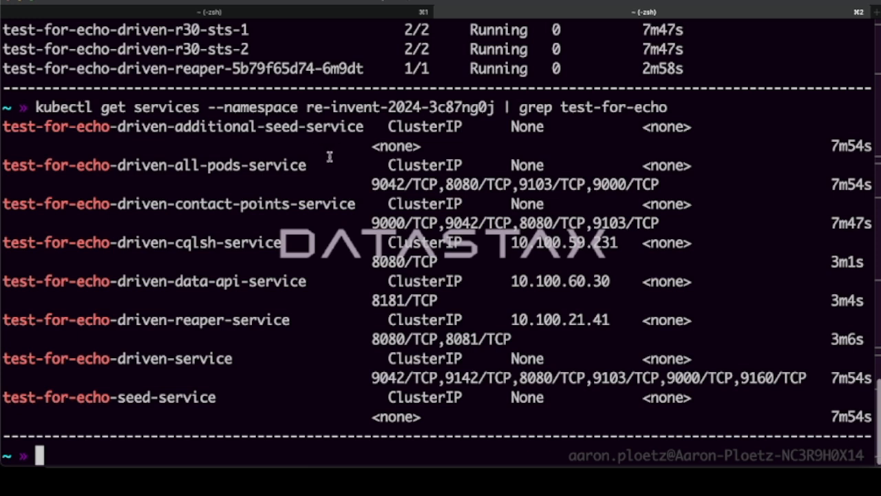
{"action": "left_click_drag", "start_coordinate": [307, 283], "coordinate": [117, 281]}
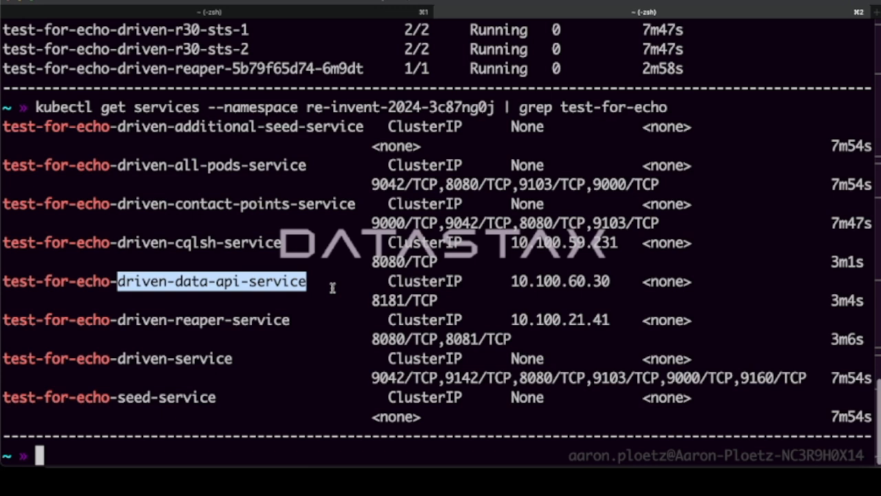
{"action": "left_click", "coordinate": [660, 124]}
- Compose a kubectl expose command for test-for-echo-driven-data-api-service with type LoadBalancer and the name test-for-echo-driven-data-api-service-lb
{"action": "type", "text": "ku"}
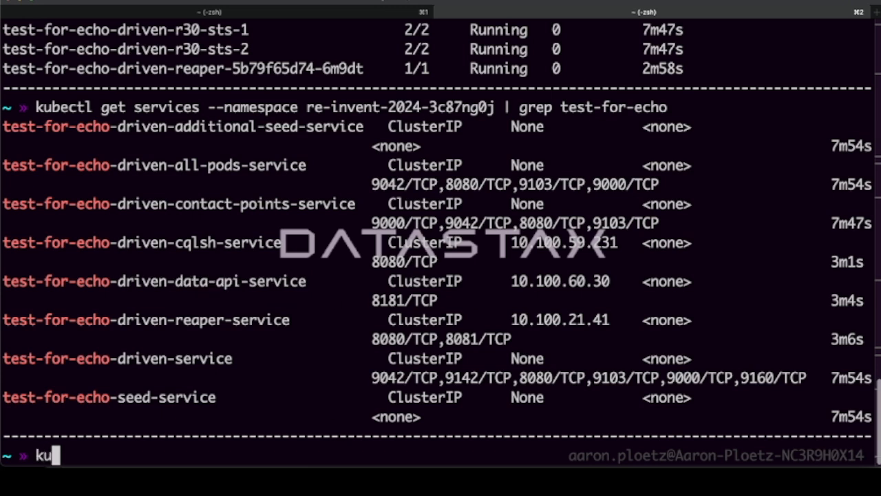
{"action": "type", "text": "bectl expose"}
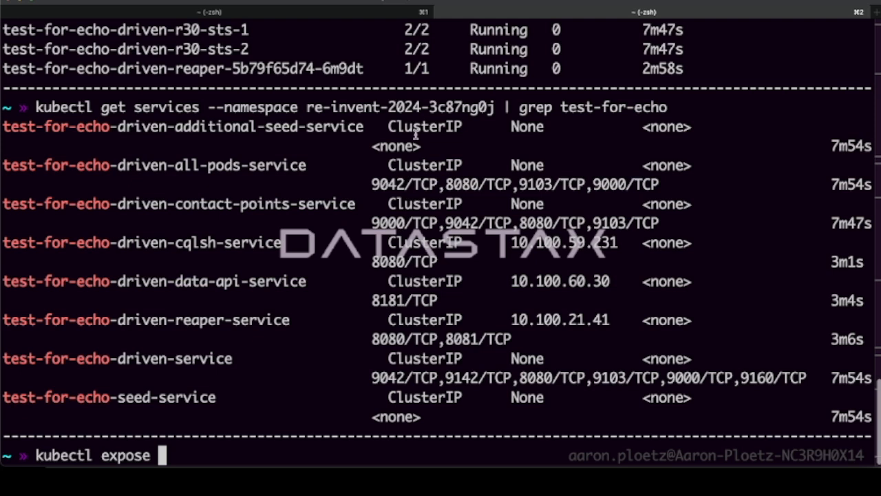
{"action": "left_click_drag", "start_coordinate": [3, 281], "coordinate": [307, 284]}
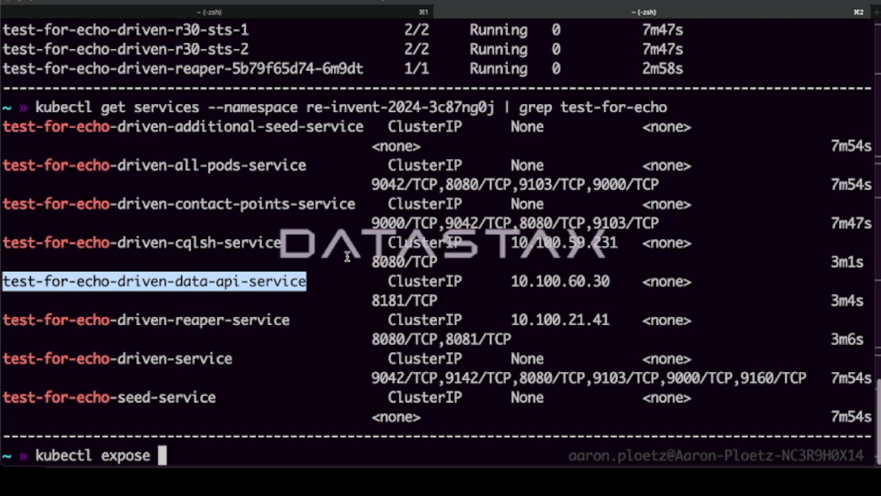
{"action": "type", "text": "test-for-echo-driven-data-api-service"}
{"action": "type", "text": "--type "}
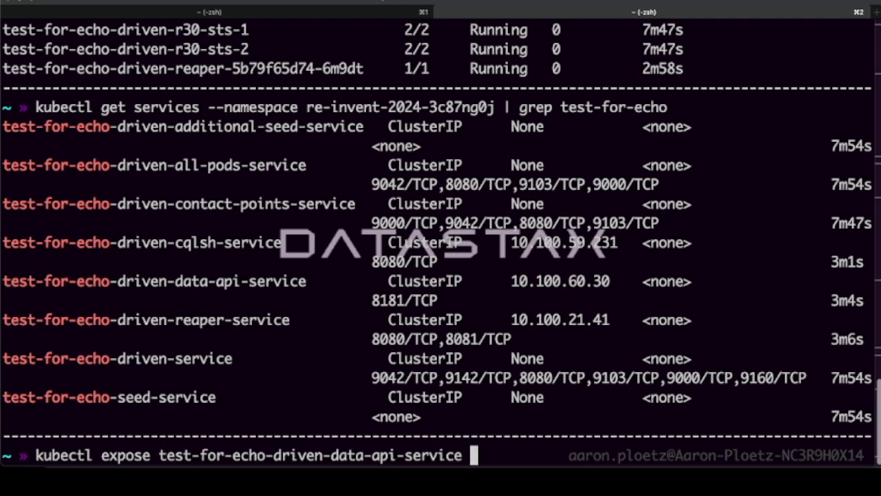
{"action": "type", "text": "LoadBalancer -"}
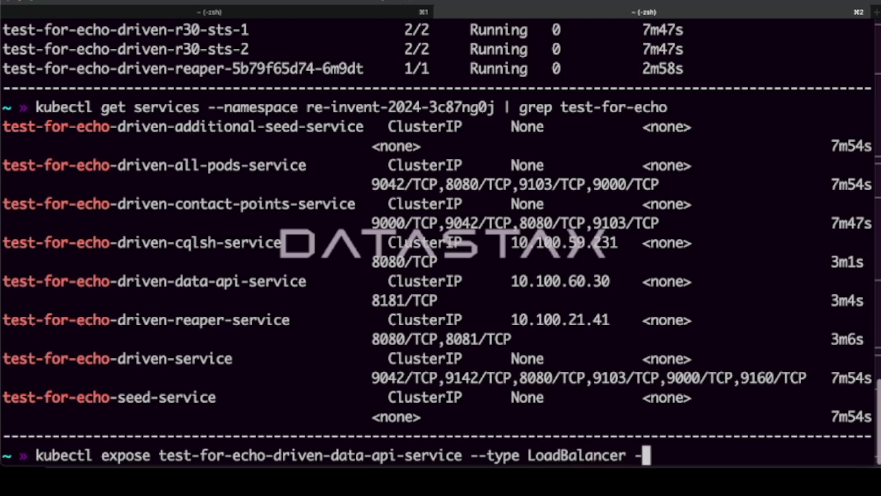
{"action": "type", "text": "-name"}
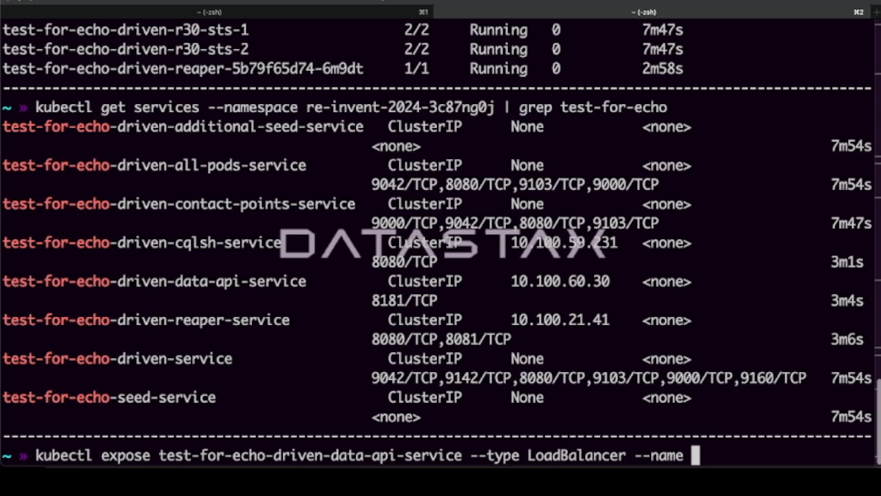
{"action": "type", "text": "test-for-echo-driven-data-api-service"}
{"action": "type", "text": "-lb"}
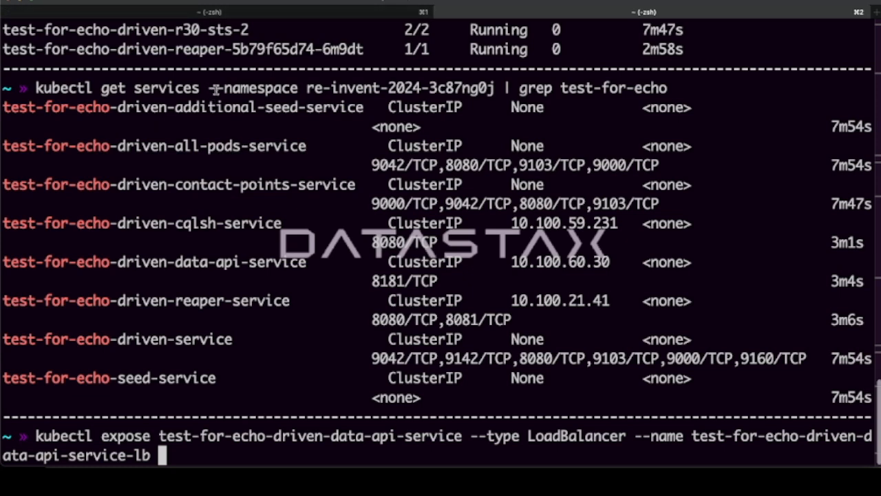
- Add namespace re-invent-2024-3c87ng0j, port 8181 and target port 8181 to the expose command and run it
{"action": "left_click_drag", "start_coordinate": [207, 88], "coordinate": [496, 88]}
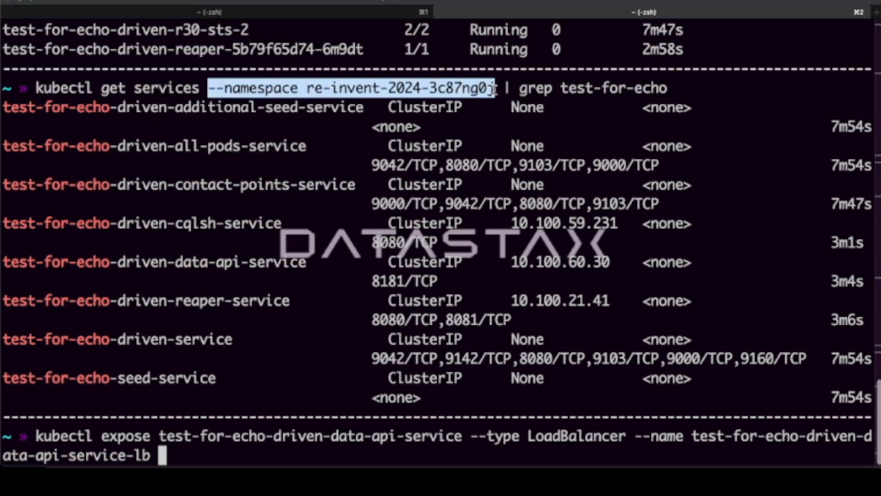
{"action": "type", "text": "--namespace re-invent-2024-3c87ng0j"}
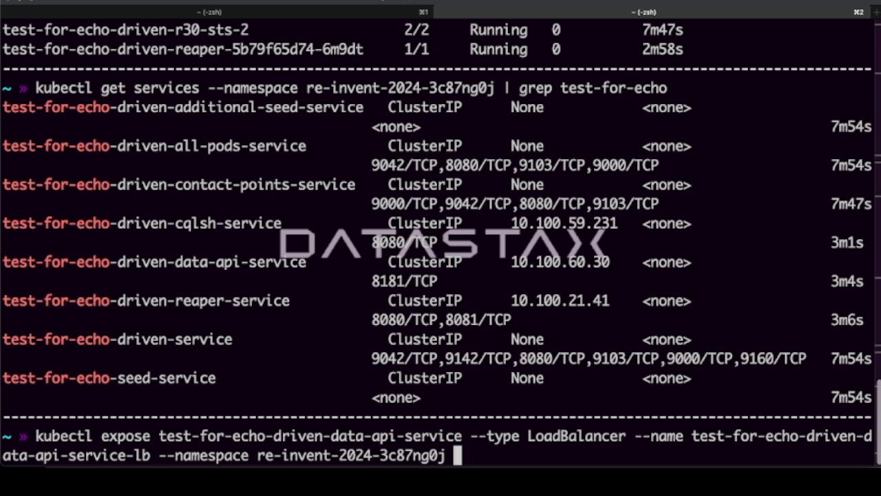
{"action": "type", "text": "--port "}
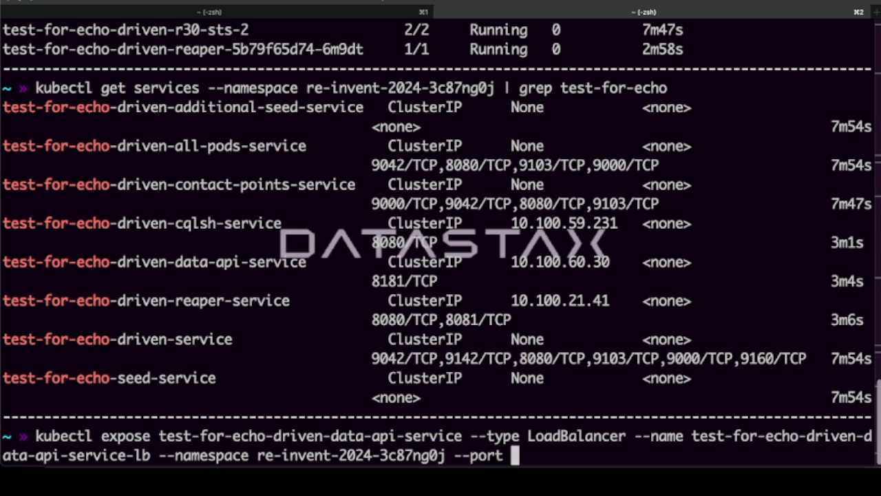
{"action": "type", "text": "8181 --t"}
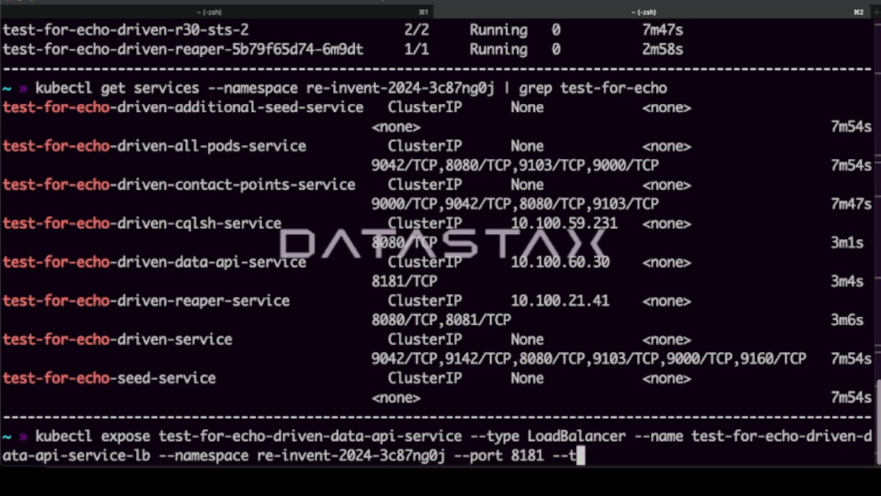
{"action": "type", "text": "arget-port "}
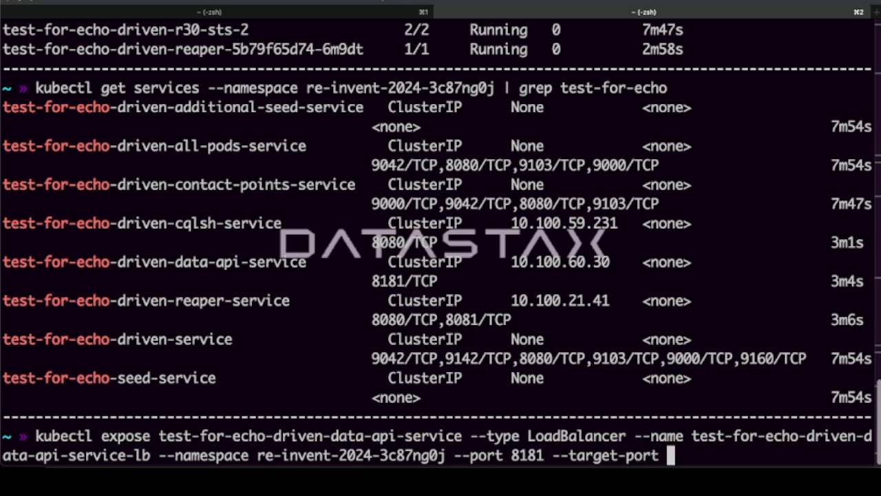
{"action": "type", "text": "8181"}
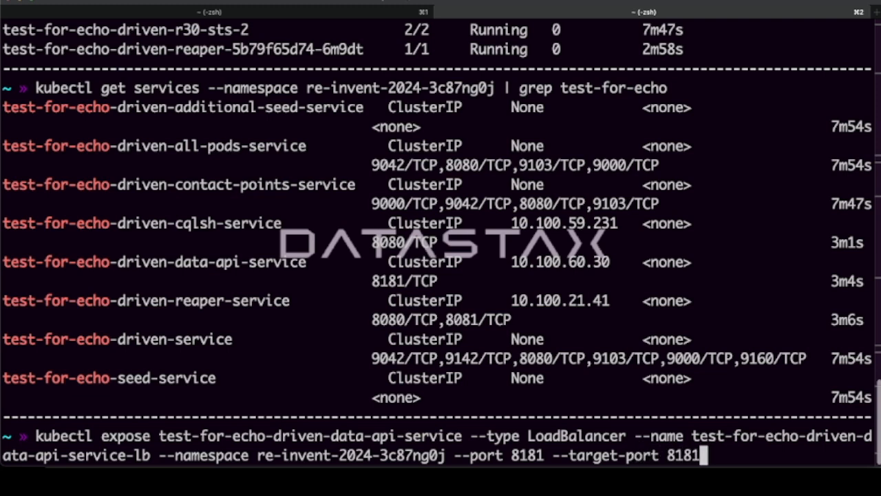
{"action": "key", "text": "Return"}
- Recall the expose command, insert the resource type service before the Data API service's name, and run it again
{"action": "key", "text": "Up"}
{"action": "key", "text": "ctrl+a"}
{"action": "key", "text": "Right"}
{"action": "key", "text": "Right"}
{"action": "key", "text": "Right"}
{"action": "key", "text": "Right"}
{"action": "key", "text": "Right"}
{"action": "key", "text": "Right"}
{"action": "key", "text": "Right"}
{"action": "key", "text": "Right"}
{"action": "key", "text": "Right"}
{"action": "key", "text": "Right"}
{"action": "key", "text": "Right"}
{"action": "key", "text": "Right"}
{"action": "key", "text": "Right"}
{"action": "key", "text": "Right"}
{"action": "key", "text": "Right"}
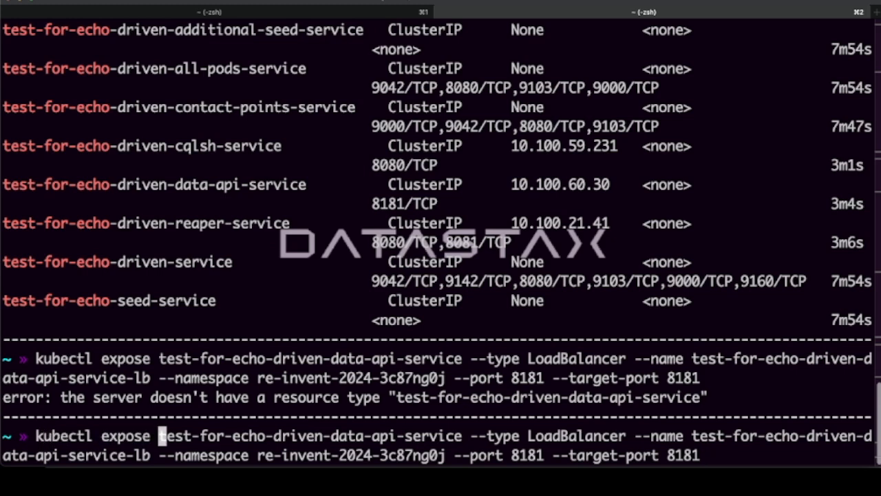
{"action": "type", "text": "service"}
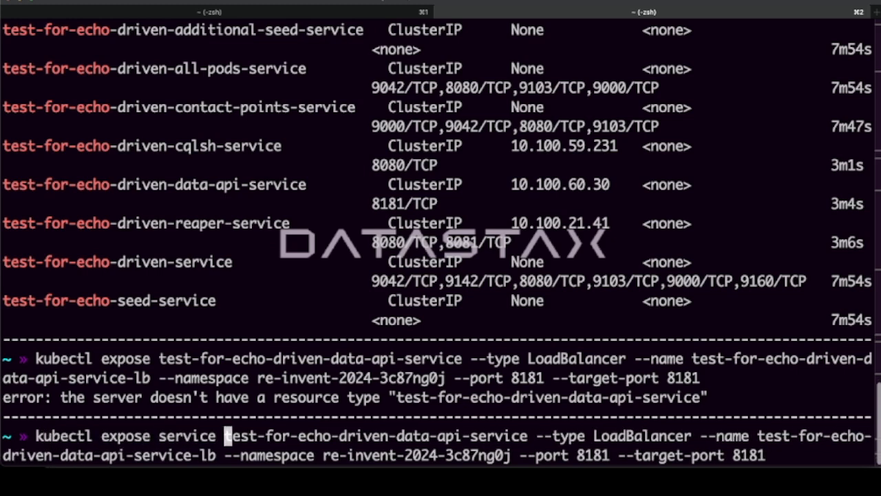
{"action": "key", "text": "Return"}
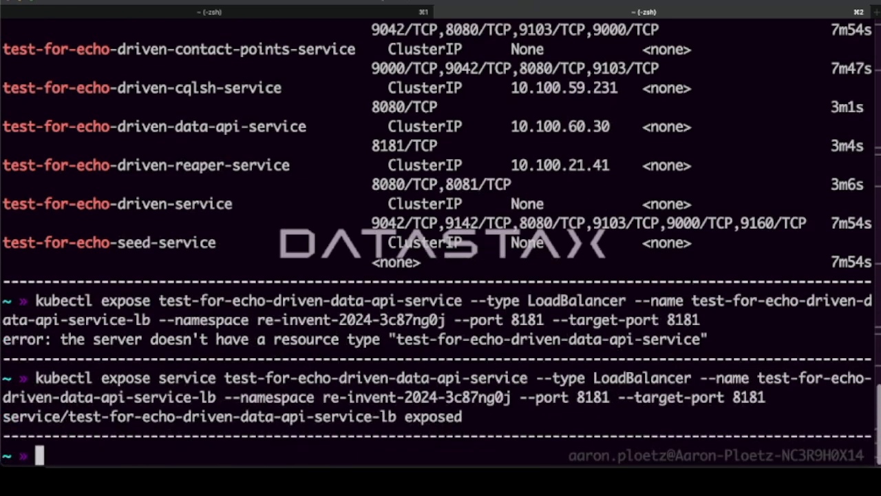
- List the test-for-echo services in namespace re-invent-2024-3c87ng0j again and select the new load balancer's external hostname
{"action": "key", "text": "Up"}
{"action": "key", "text": "Up"}
{"action": "key", "text": "Up"}
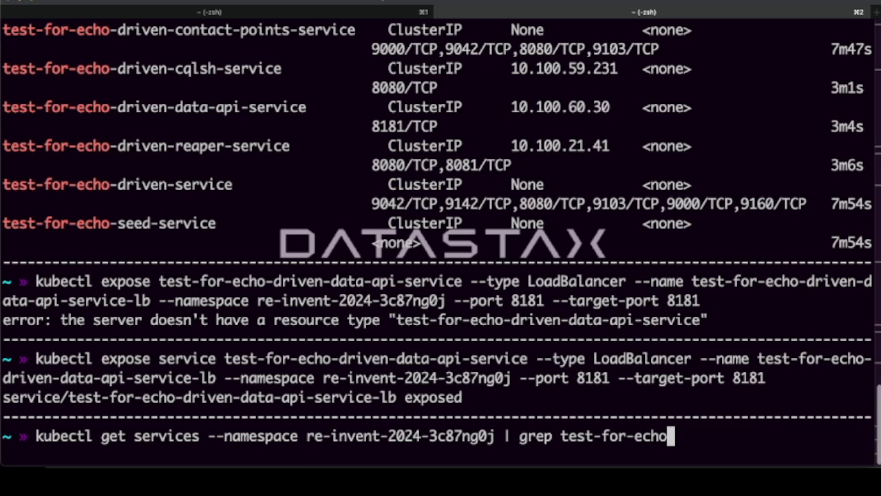
{"action": "key", "text": "Return"}
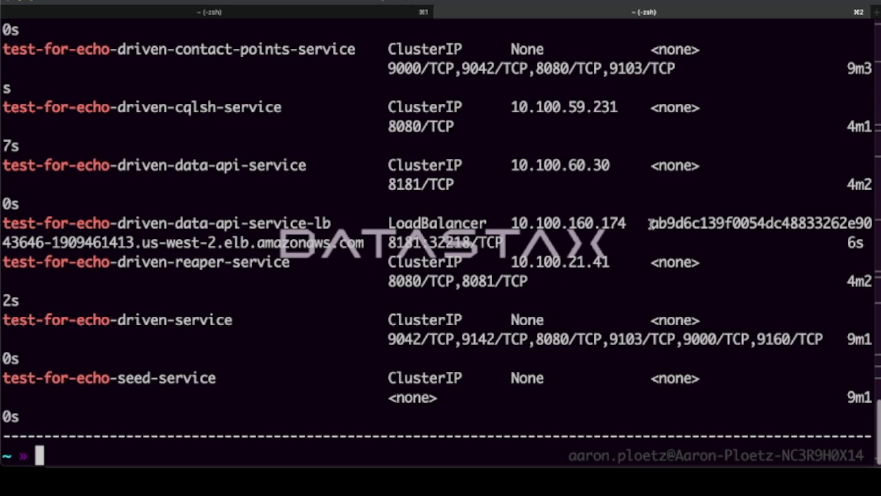
{"action": "left_click_drag", "start_coordinate": [651, 231], "coordinate": [371, 253]}
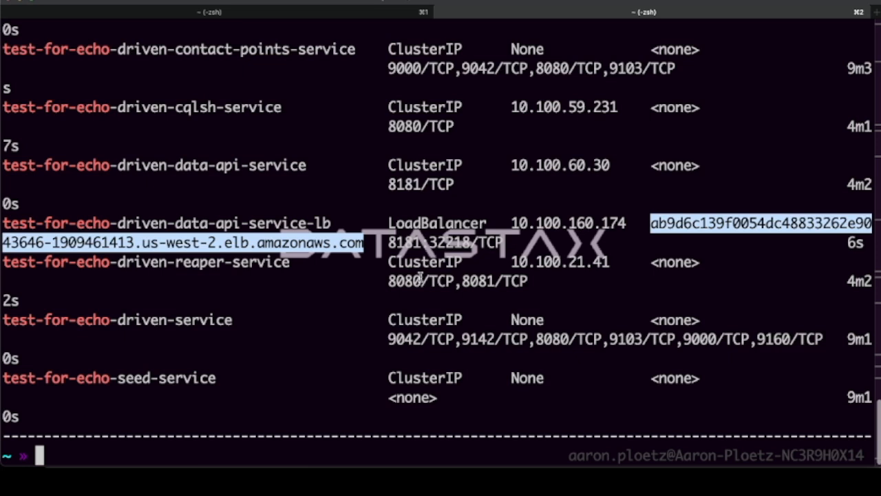
{"action": "left_click_drag", "start_coordinate": [653, 222], "coordinate": [366, 240]}
{"action": "key", "text": "super+Tab"}
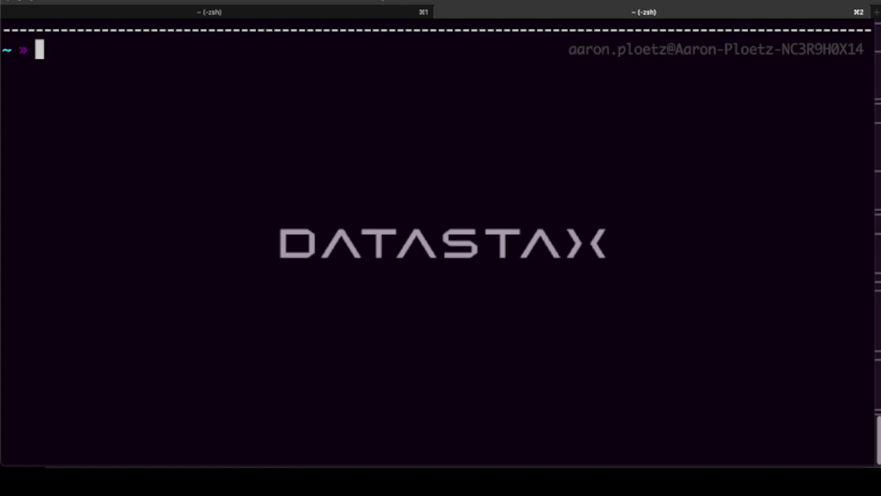
- Pull the langflowai/langflow image with Docker from the terminal
{"action": "type", "text": "docker pull "}
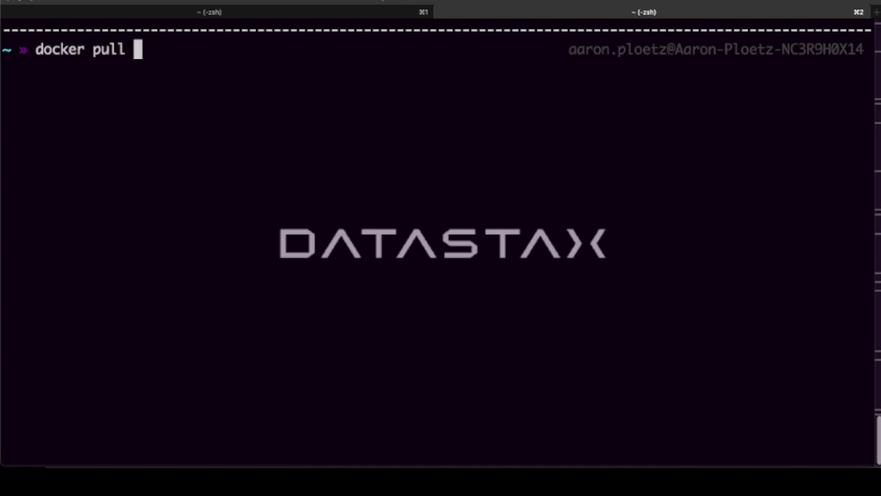
{"action": "type", "text": "langflow"}
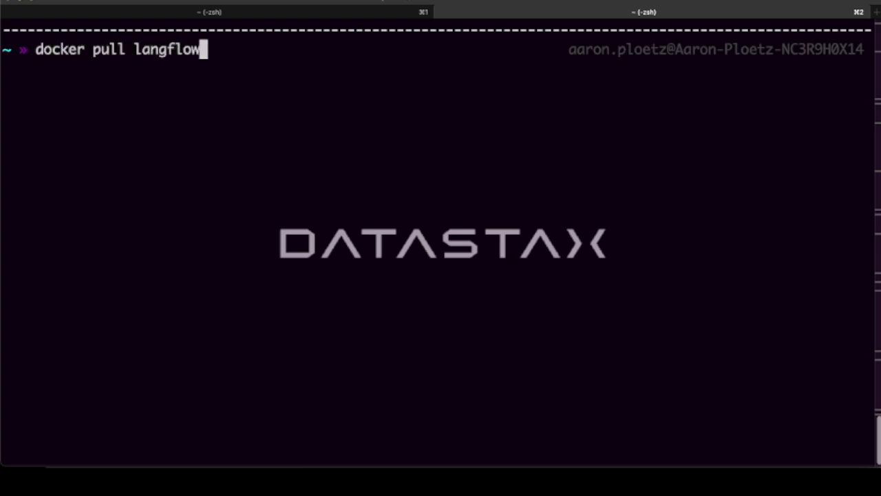
{"action": "type", "text": "ai/lan"}
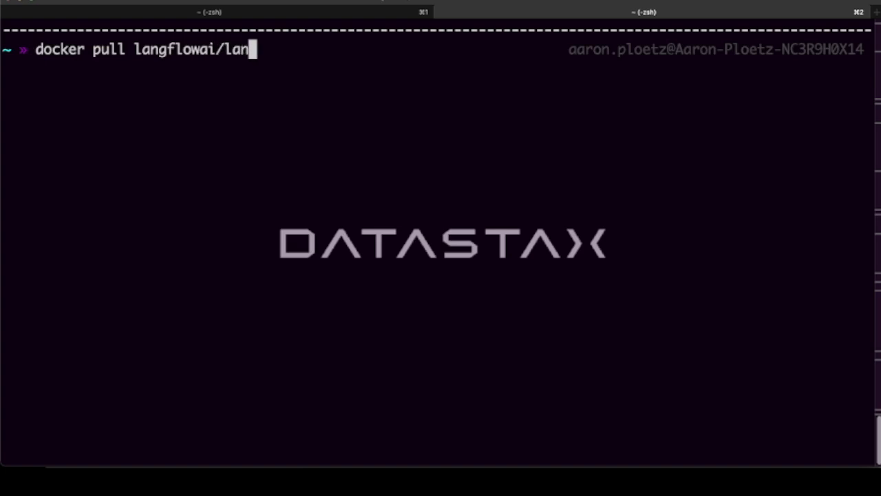
{"action": "type", "text": "gflow"}
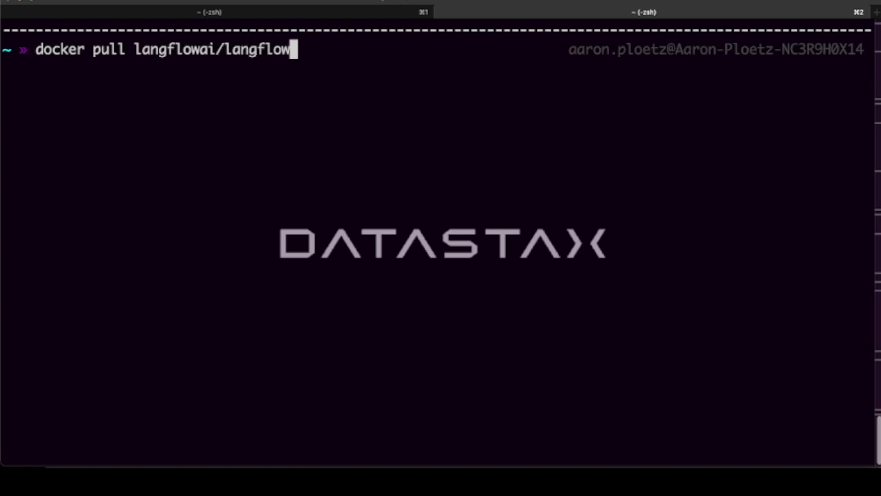
{"action": "key", "text": "Return"}
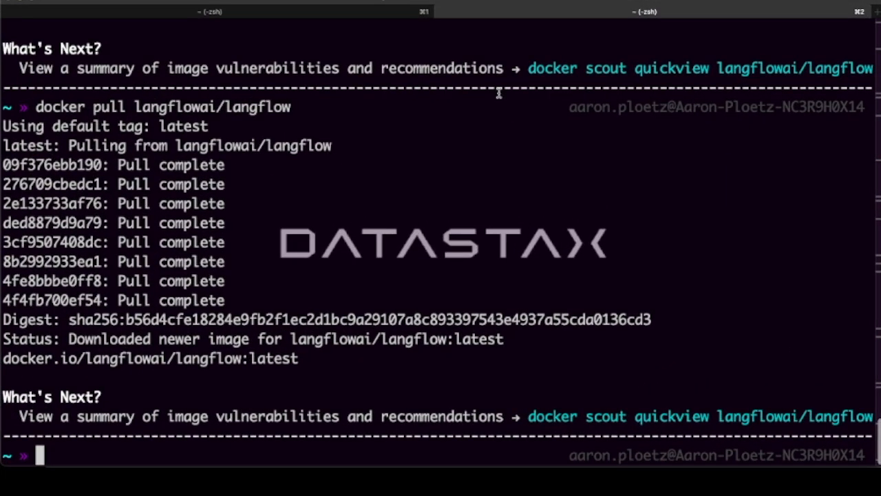
- Clear the terminal and start a docker tag command with the langflowai/langflow image ID copied from Docker Desktop
{"action": "type", "text": "clear"}
{"action": "key", "text": "Return"}
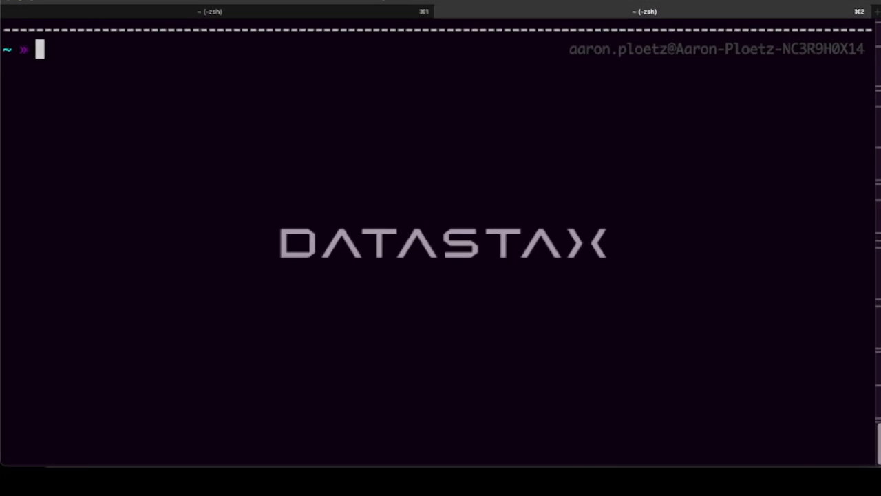
{"action": "type", "text": "docker tag"}
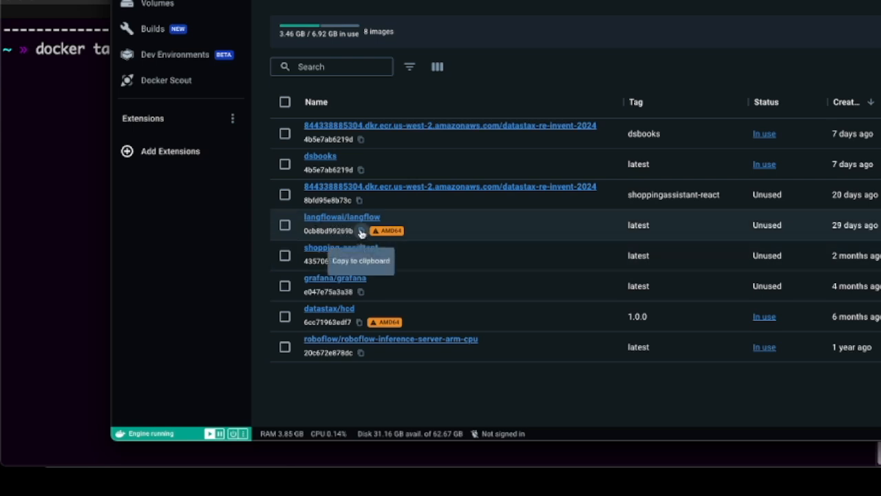
{"action": "left_click", "coordinate": [362, 234]}
{"action": "left_click", "coordinate": [72, 148]}
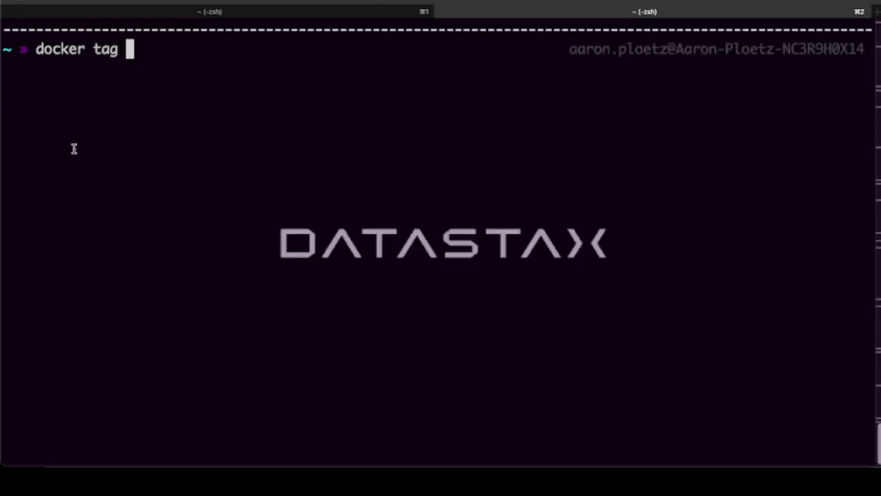
{"action": "key", "text": "super+v"}
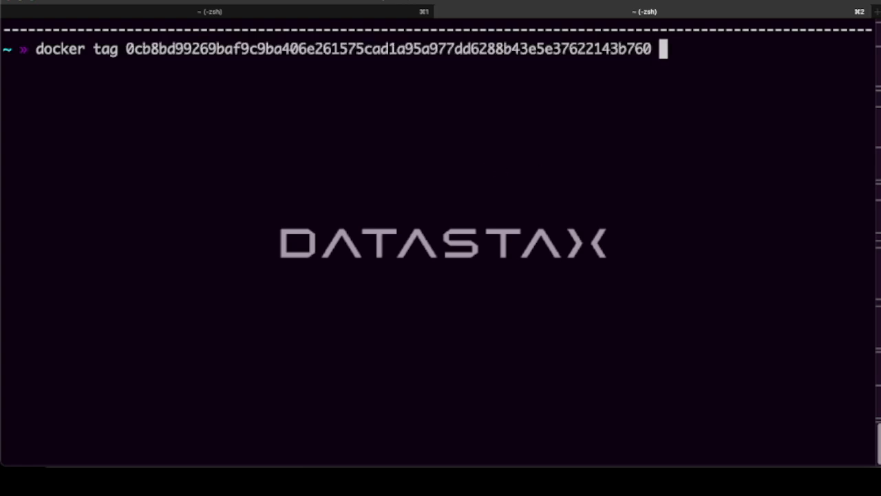
- Complete the docker tag command with the datastax-re-invent-2024 ECR repository and tag langflow, run it, and switch to Docker Desktop's image list
{"action": "key", "text": "super+Tab"}
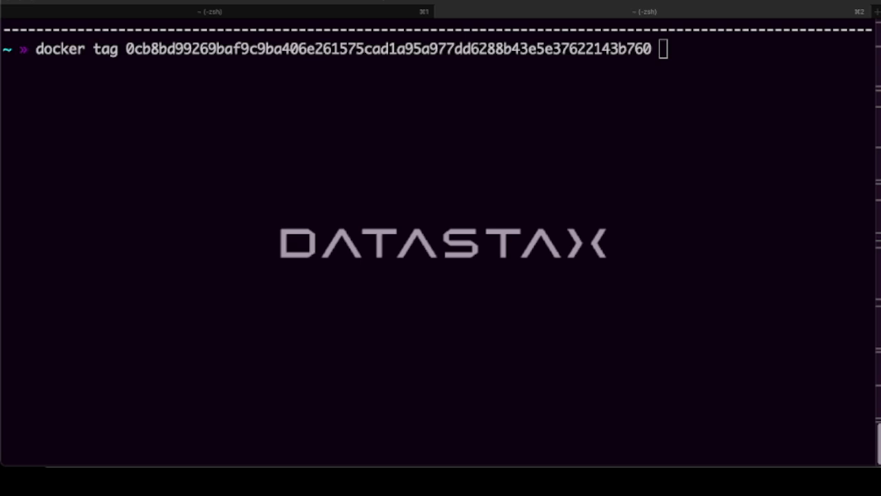
{"action": "key", "text": "super+Tab"}
{"action": "key", "text": "super+v"}
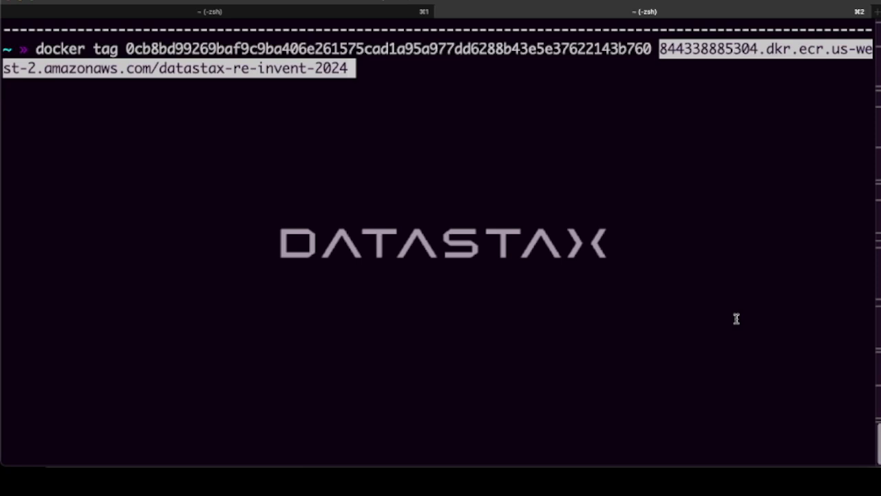
{"action": "type", "text": ":"}
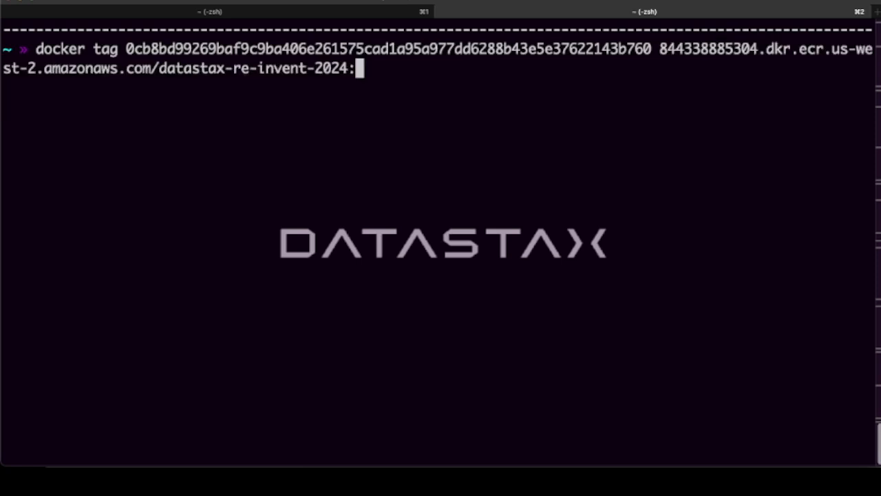
{"action": "type", "text": "langflow"}
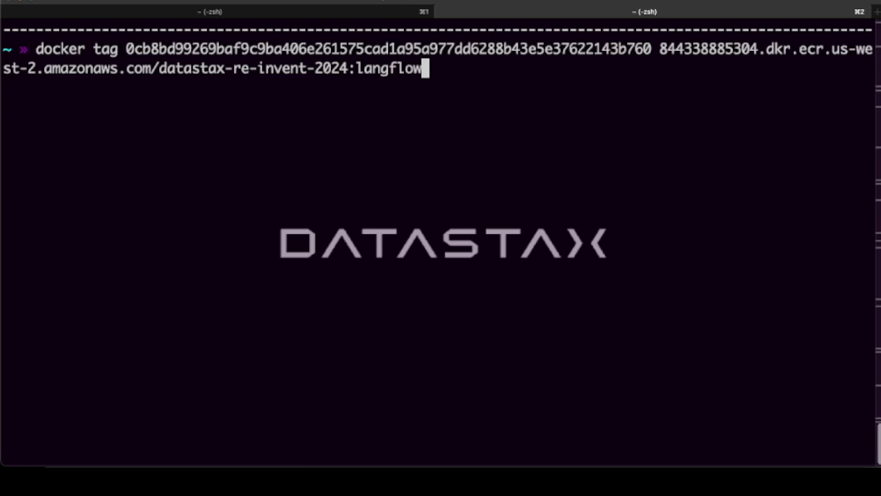
{"action": "key", "text": "Return"}
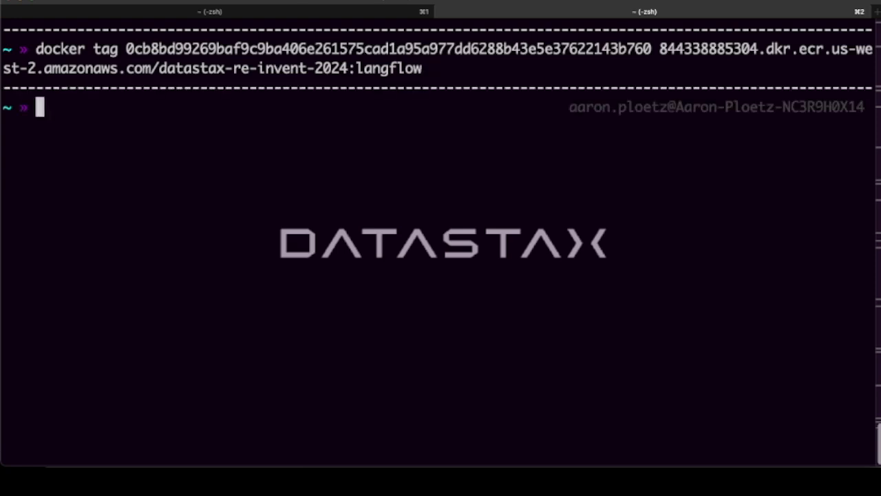
{"action": "key", "text": "super+Tab"}
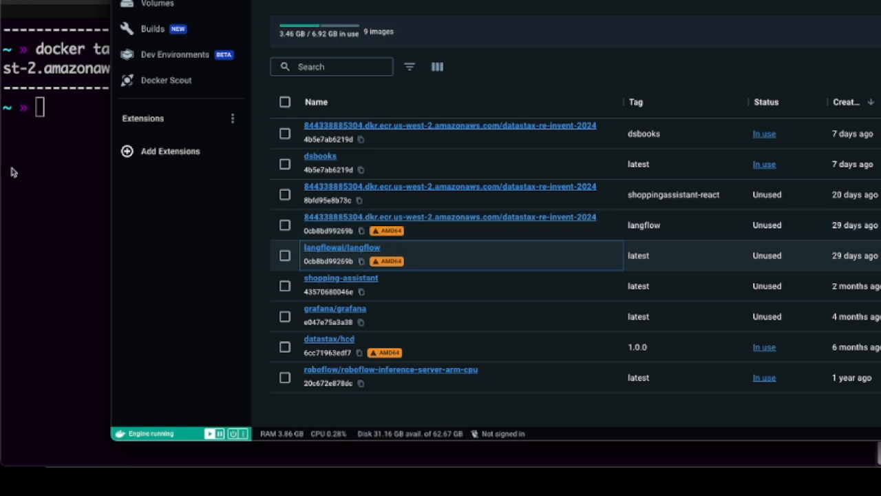
- Return to the terminal and enter the command aws ecr get-login-password with the region us-west-2
{"action": "left_click", "coordinate": [43, 175]}
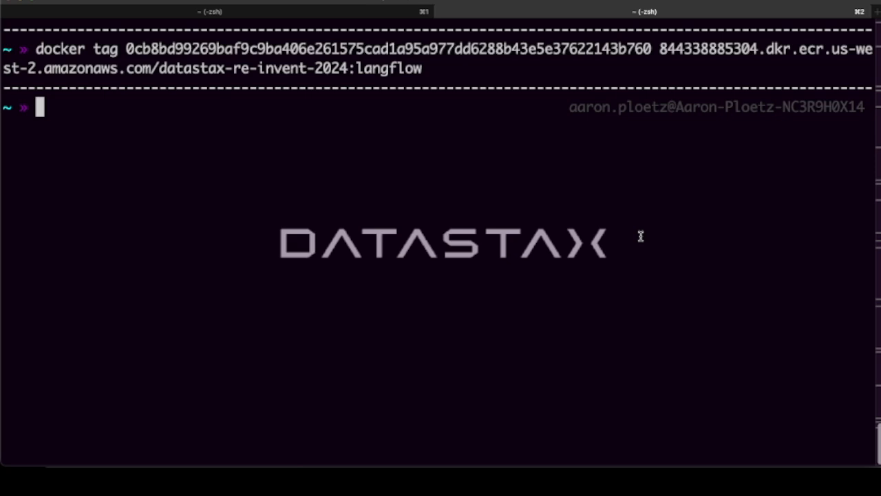
{"action": "type", "text": "aws ecr"}
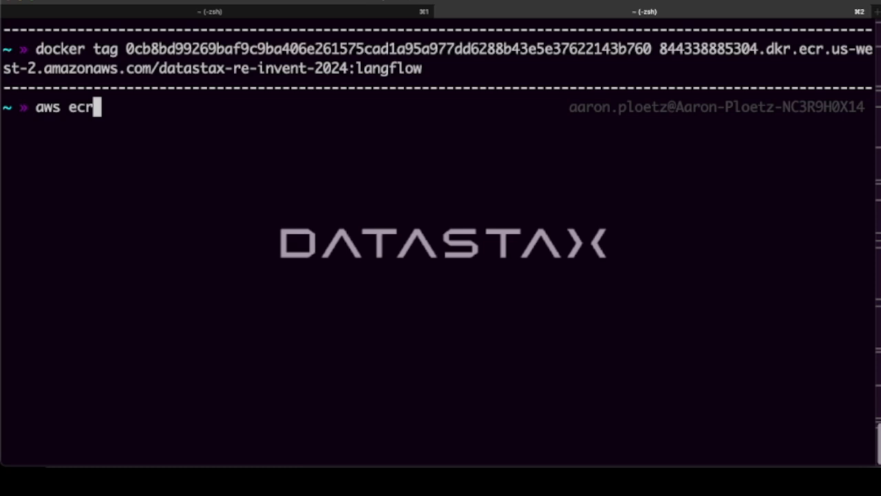
{"action": "type", "text": " get-log"}
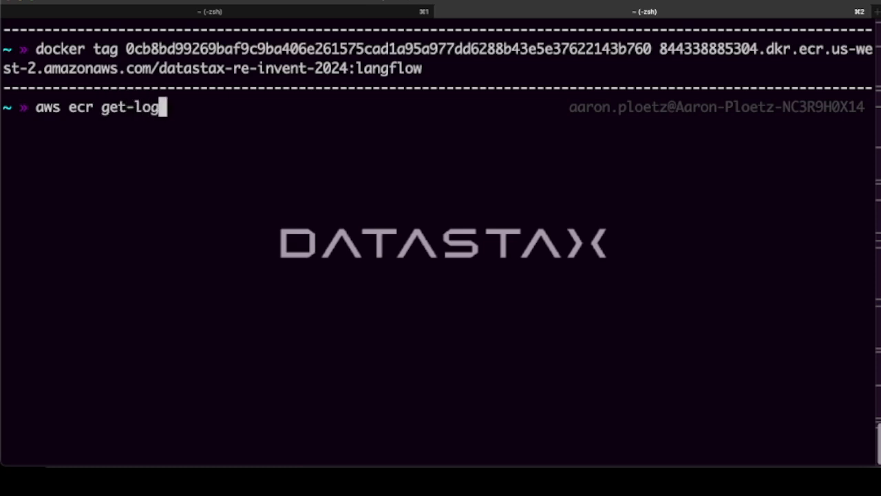
{"action": "type", "text": "in-password"}
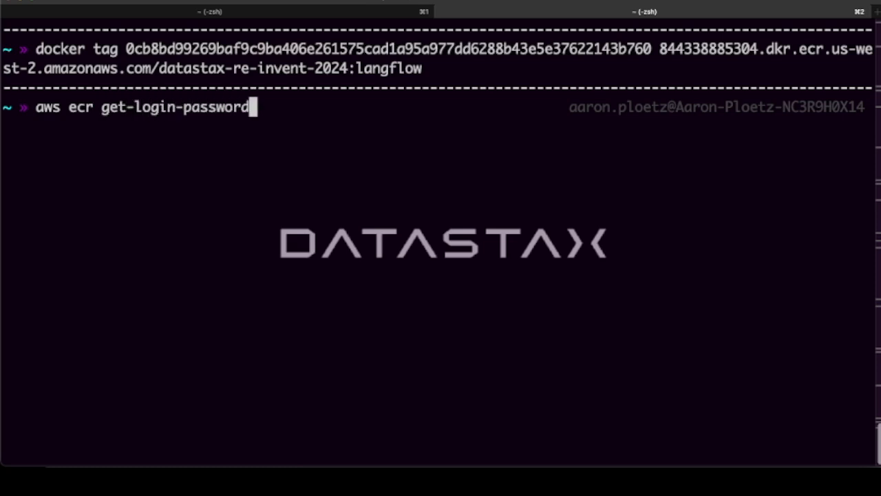
{"action": "type", "text": " --region "}
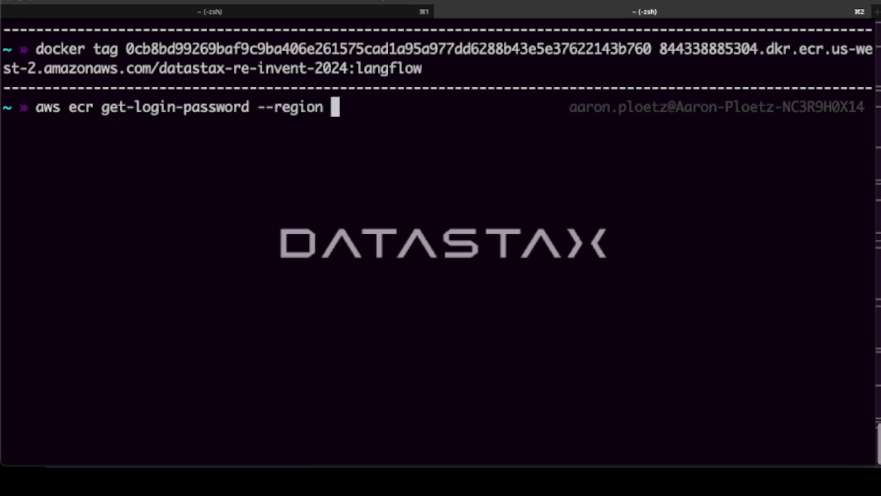
{"action": "type", "text": "us-west-"}
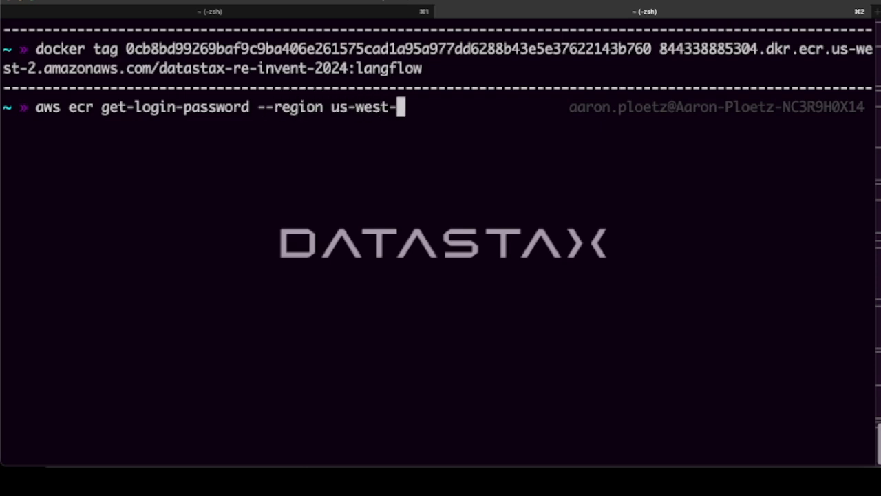
{"action": "type", "text": "2 | docker"}
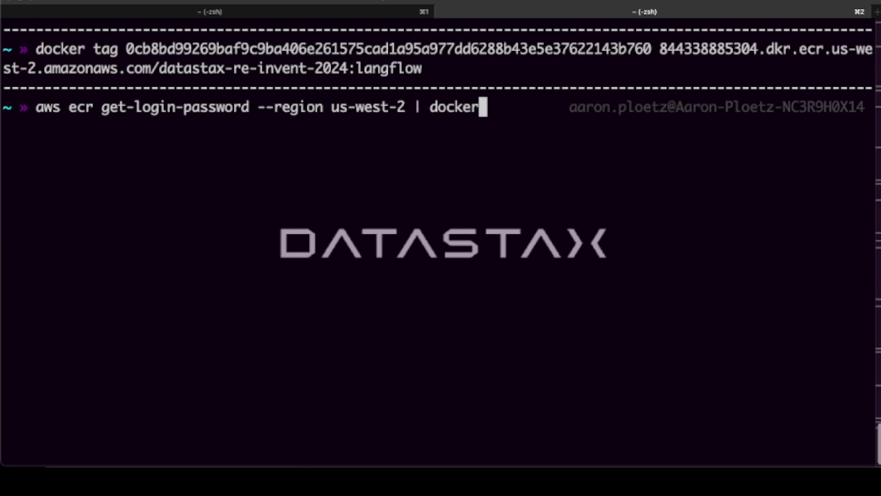
{"action": "type", "text": " login"}
{"action": "type", "text": " -"}
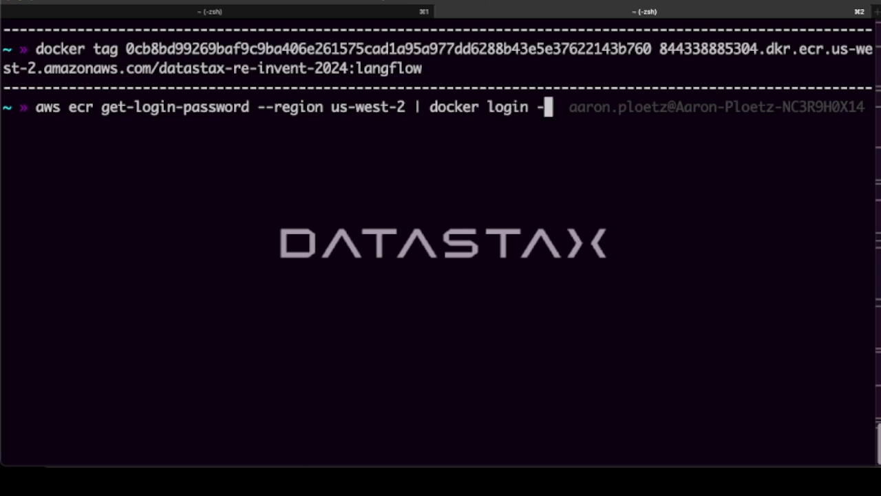
{"action": "type", "text": "-username AWS "}
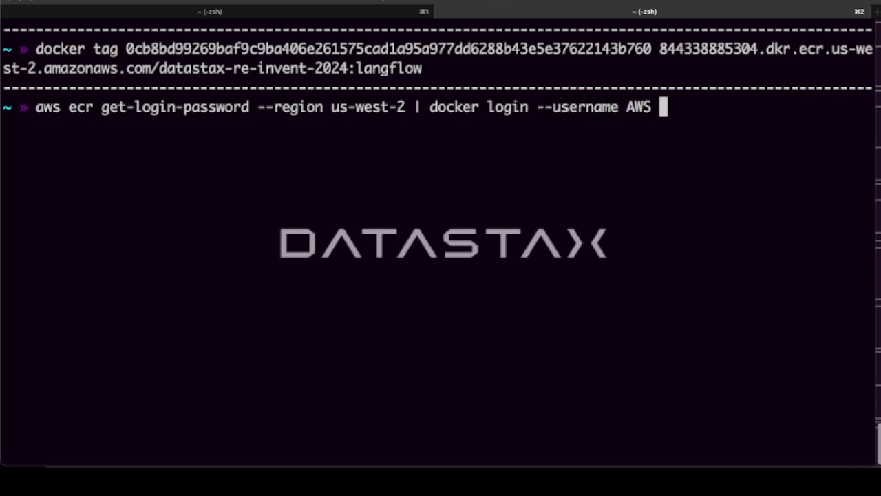
{"action": "type", "text": "--pass"}
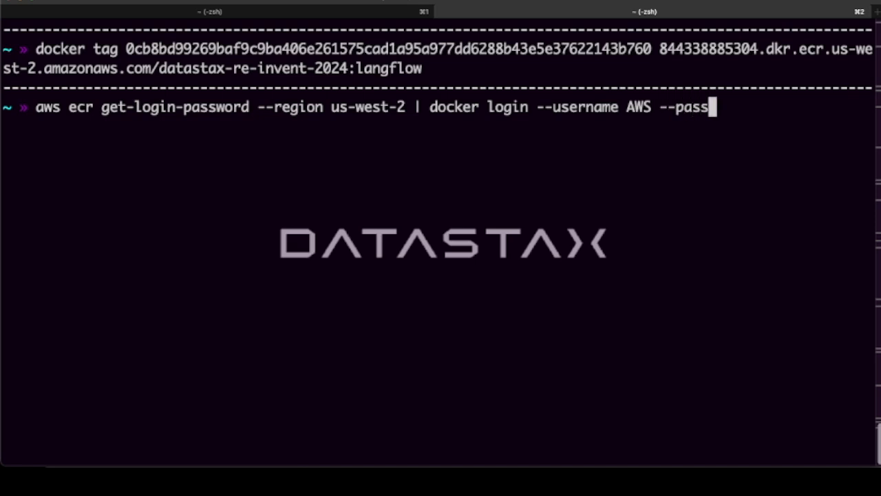
{"action": "type", "text": "word-std"}
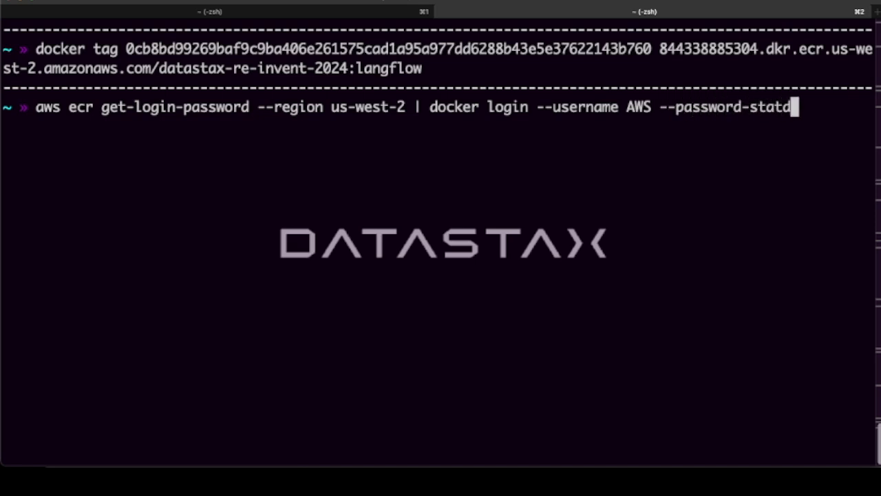
{"action": "type", "text": "-in"}
- Pipe the ECR login password command into docker login with --username AWS and --password-stdin
{"action": "key", "text": "BackSpace"}
{"action": "key", "text": "BackSpace"}
{"action": "key", "text": "BackSpace"}
{"action": "type", "text": "in"}
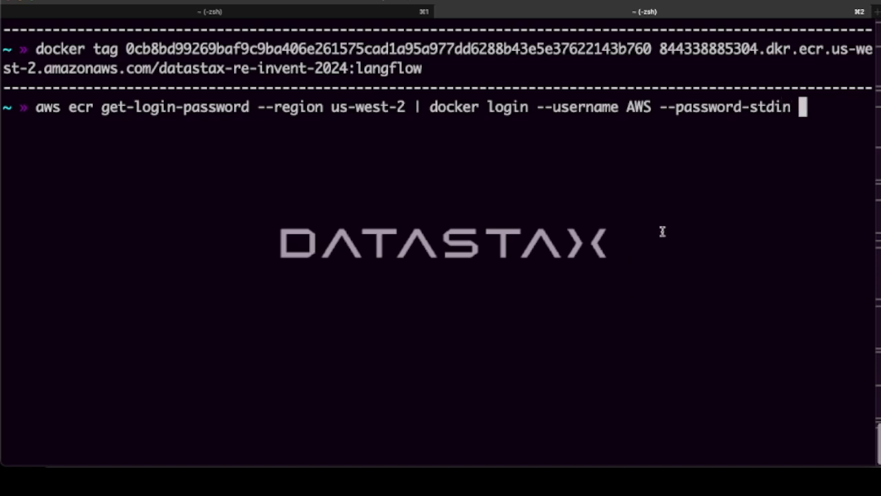
- Complete the docker login command with the us-west-2 ECR registry host, without the repository path, and run it
{"action": "key", "text": "super+v"}
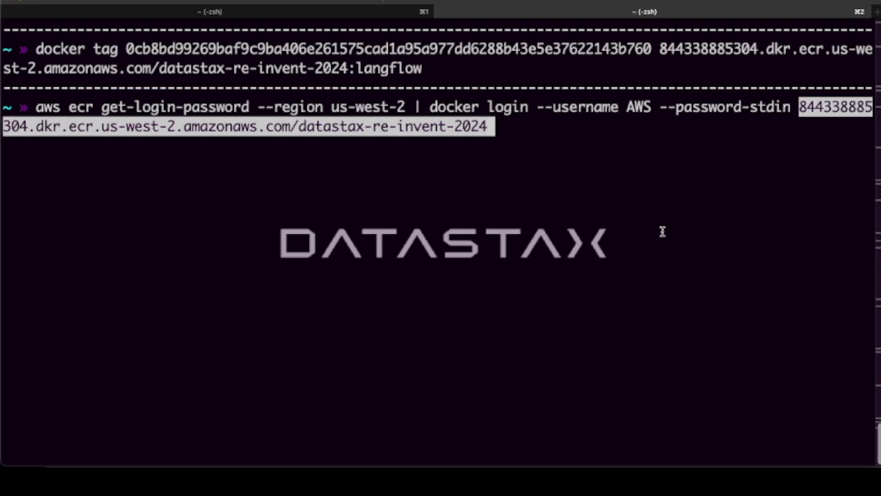
{"action": "key", "text": "BackSpace"}
{"action": "key", "text": "BackSpace"}
{"action": "key", "text": "BackSpace"}
{"action": "key", "text": "BackSpace"}
{"action": "key", "text": "BackSpace"}
{"action": "key", "text": "BackSpace"}
{"action": "key", "text": "BackSpace"}
{"action": "key", "text": "BackSpace"}
{"action": "key", "text": "BackSpace"}
{"action": "key", "text": "BackSpace"}
{"action": "key", "text": "BackSpace"}
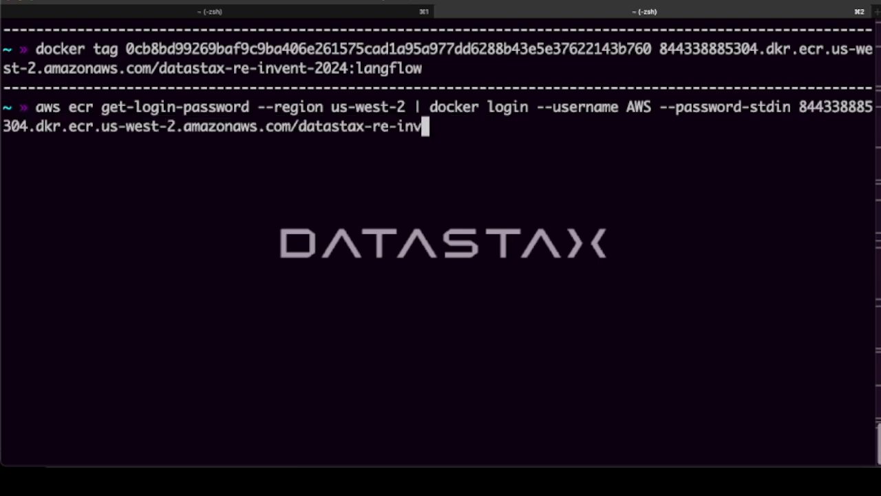
{"action": "key", "text": "BackSpace"}
{"action": "key", "text": "BackSpace"}
{"action": "key", "text": "BackSpace"}
{"action": "key", "text": "BackSpace"}
{"action": "key", "text": "BackSpace"}
{"action": "key", "text": "BackSpace"}
{"action": "key", "text": "BackSpace"}
{"action": "key", "text": "BackSpace"}
{"action": "key", "text": "BackSpace"}
{"action": "key", "text": "BackSpace"}
{"action": "key", "text": "BackSpace"}
{"action": "key", "text": "BackSpace"}
{"action": "key", "text": "BackSpace"}
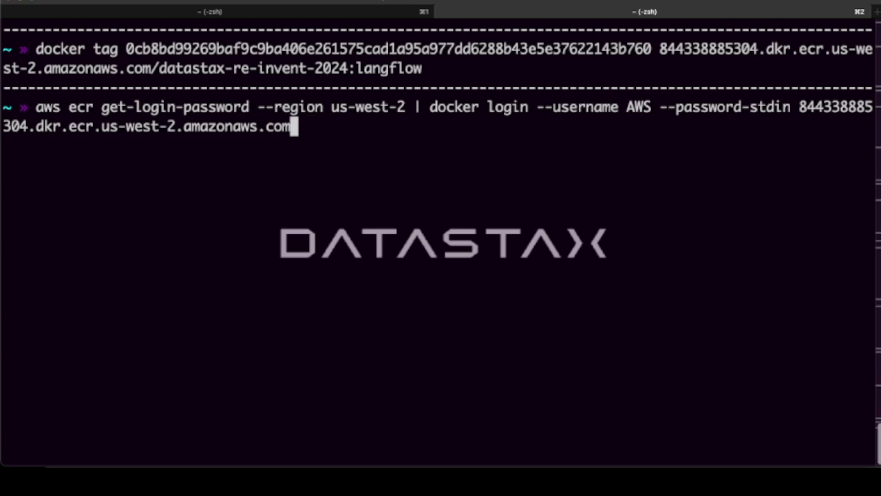
{"action": "key", "text": "Return"}
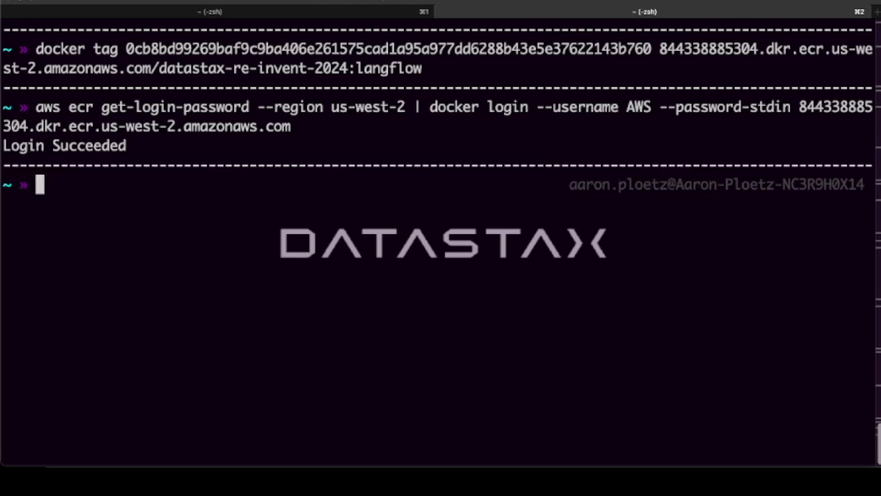
- Push the image tagged langflow to the datastax-re-invent-2024 ECR repository with docker push
{"action": "key", "text": "super+Tab"}
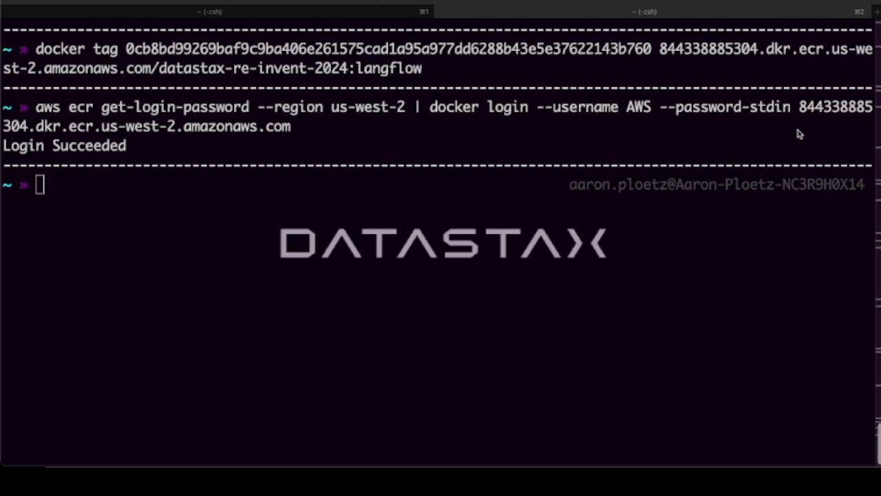
{"action": "type", "text": "docker "}
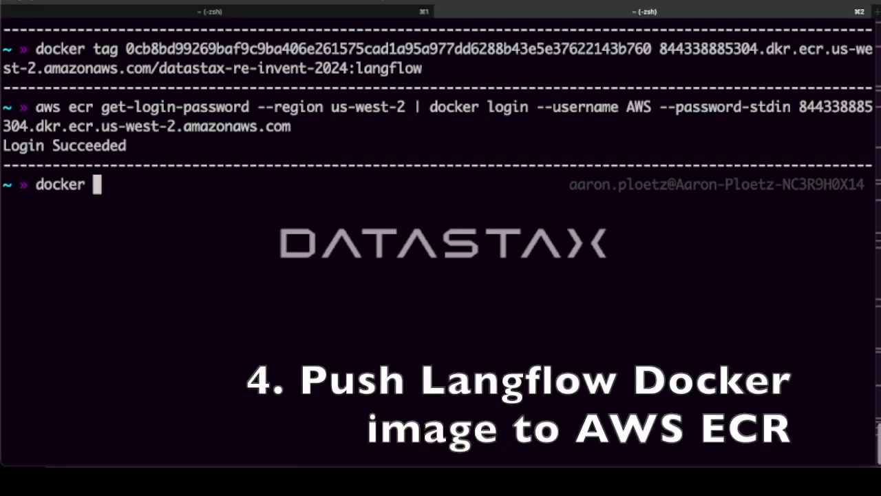
{"action": "type", "text": "push"}
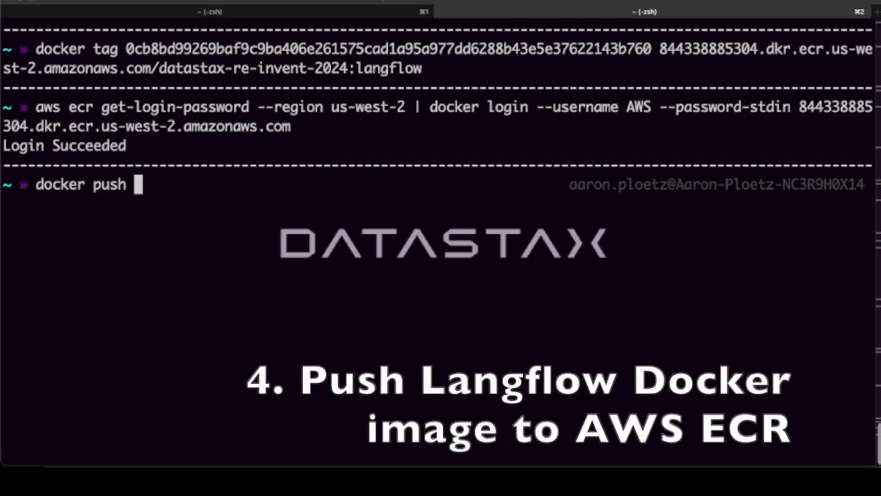
{"action": "type", "text": "844338885304.dkr.ecr.us-west-2.amazonaws.com/datastax-re-invent-2024"}
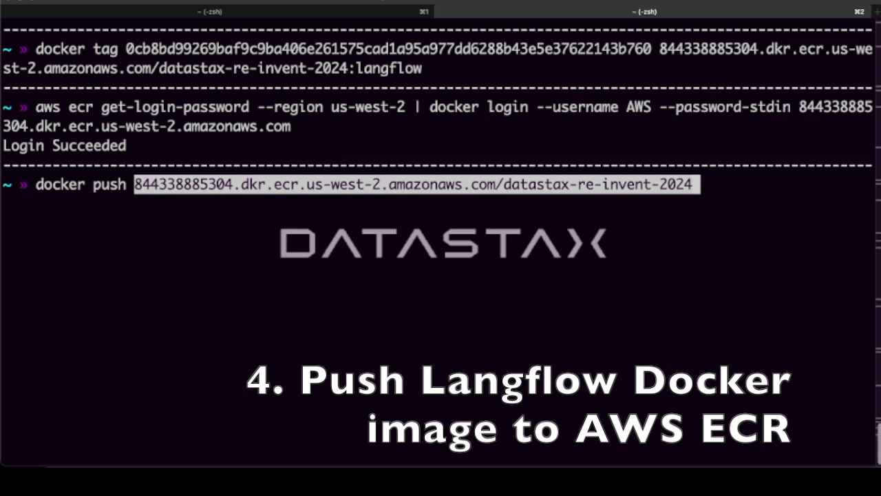
{"action": "type", "text": ":langflow"}
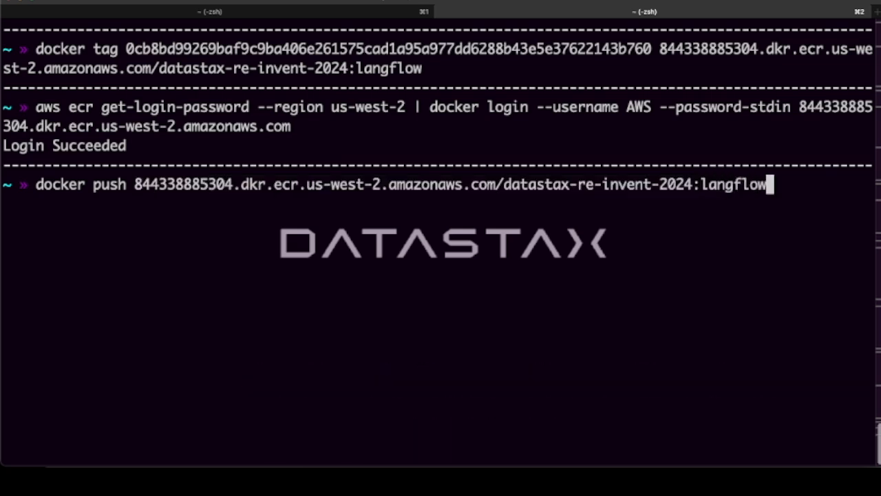
{"action": "key", "text": "Return"}
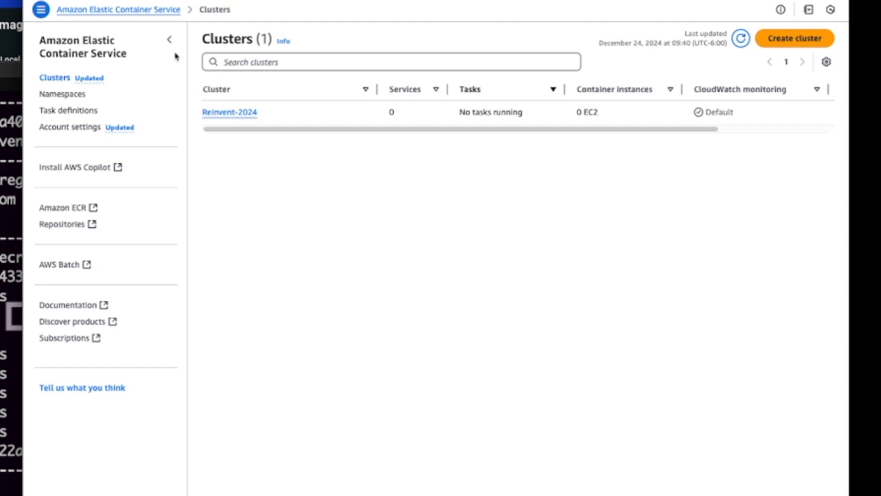
- Open the datastax-re-invent-2024 repository in Elastic Container Registry in the AWS console and copy the langflow image's URI
{"action": "left_click", "coordinate": [76, 0]}
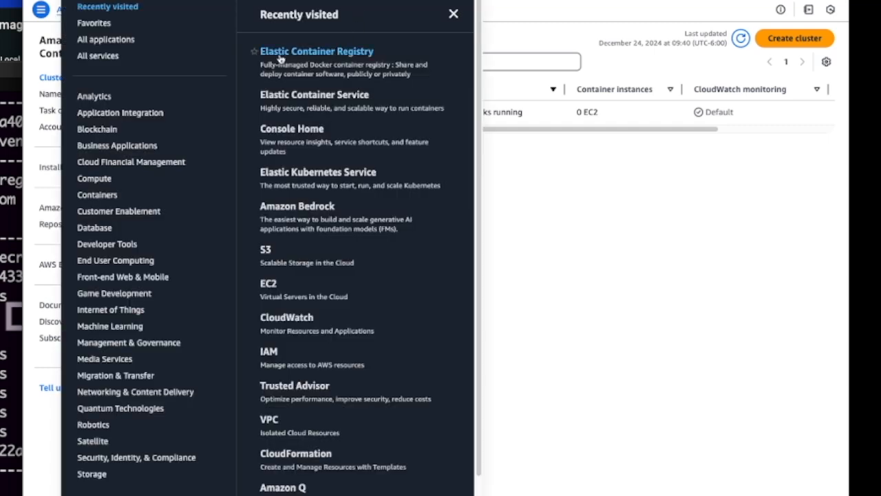
{"action": "left_click", "coordinate": [323, 55]}
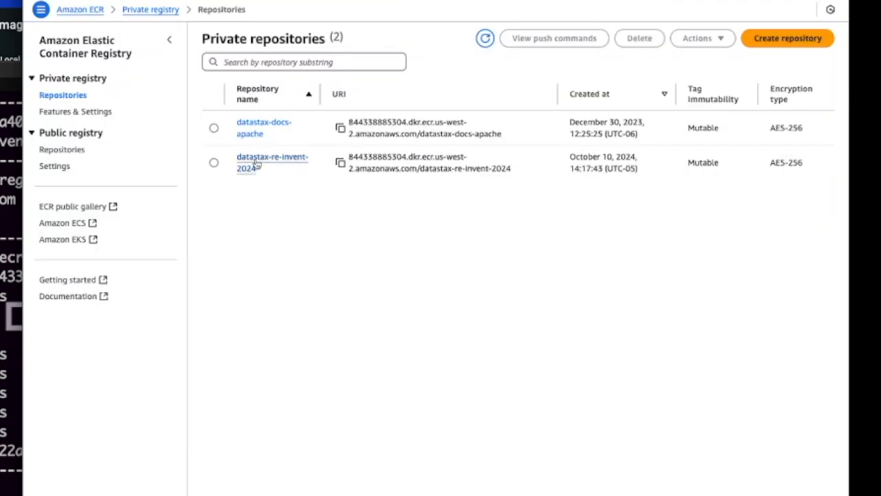
{"action": "left_click", "coordinate": [261, 163]}
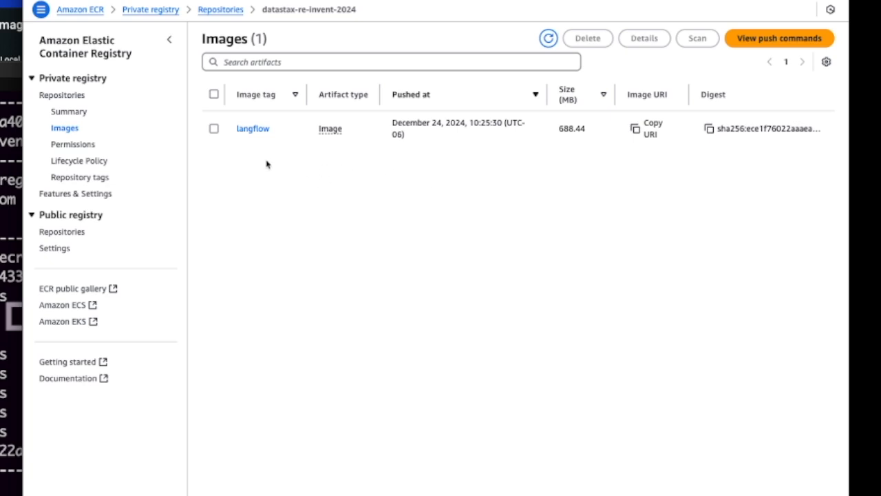
{"action": "left_click", "coordinate": [636, 129]}
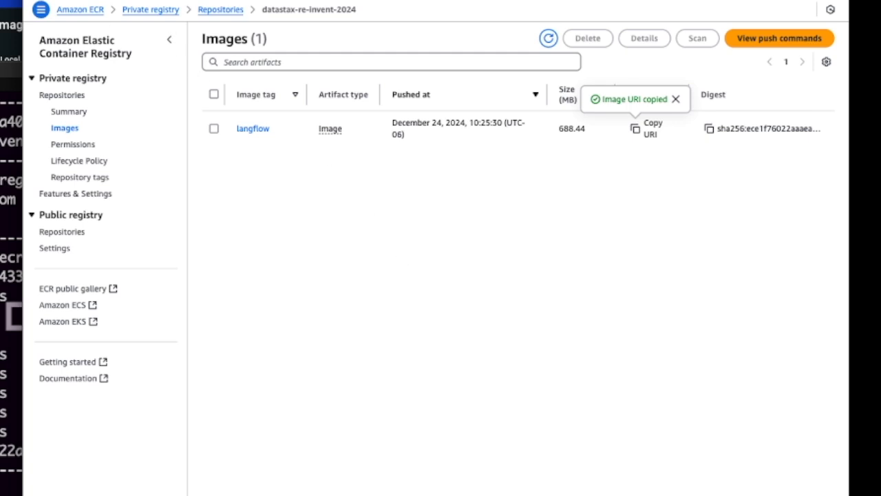
- Go to Elastic Container Service and look over the ReInvent-2024 cluster's overview and services
{"action": "left_click", "coordinate": [41, 9]}
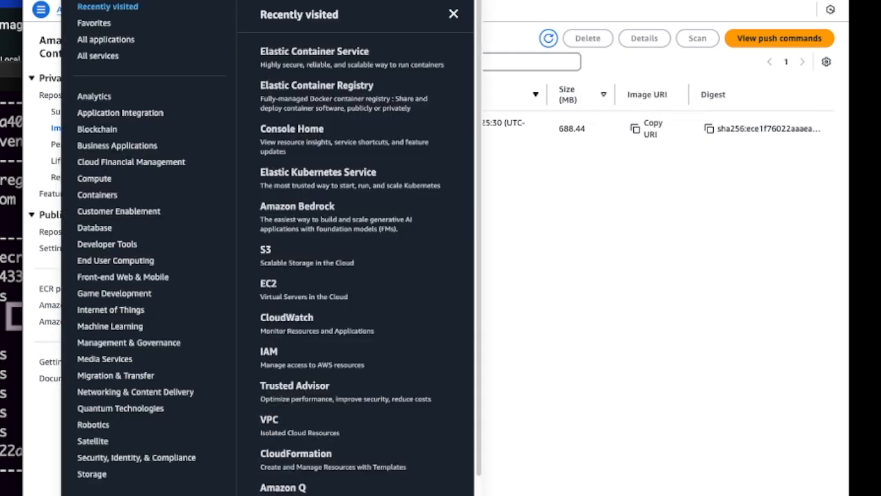
{"action": "left_click", "coordinate": [309, 52]}
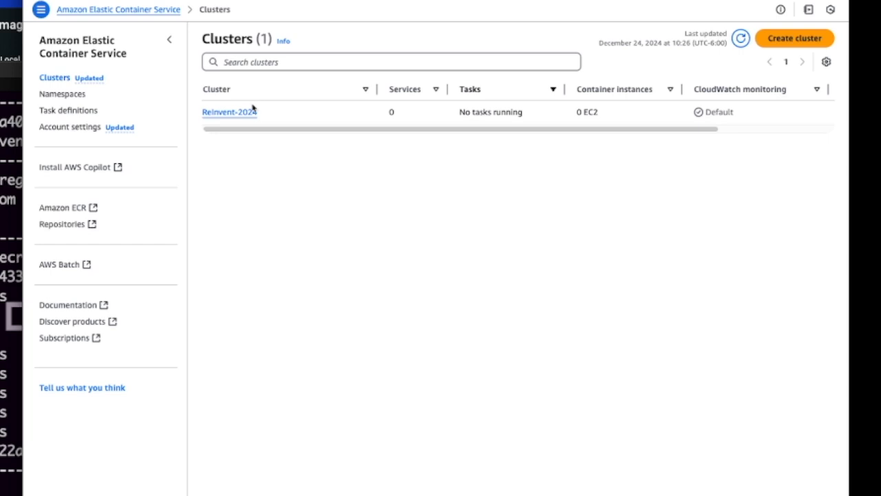
{"action": "left_click", "coordinate": [222, 113]}
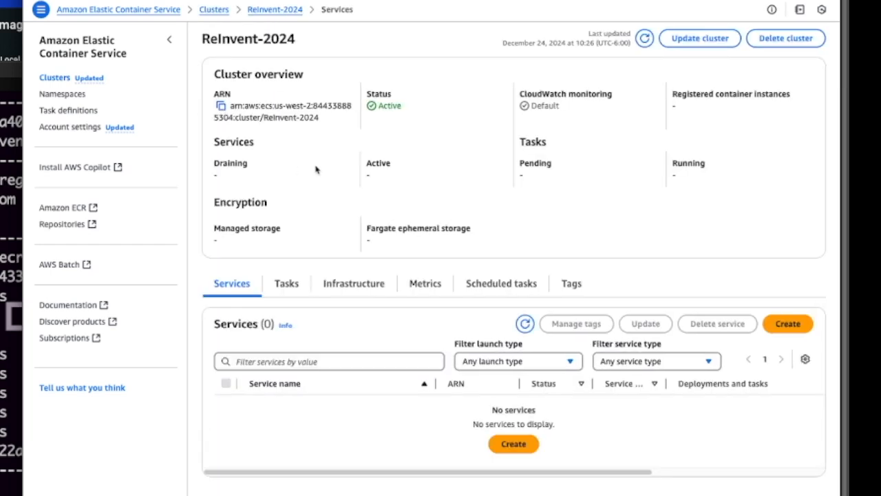
{"action": "scroll", "coordinate": [322, 207], "scroll_direction": "down", "scroll_amount": 1}
{"action": "scroll", "coordinate": [323, 214], "scroll_direction": "up", "scroll_amount": 1}
{"action": "scroll", "coordinate": [321, 243], "scroll_direction": "down", "scroll_amount": 1}
- Start a new ECS task definition with the family name langflow and go through its infrastructure requirements
{"action": "left_click", "coordinate": [62, 113]}
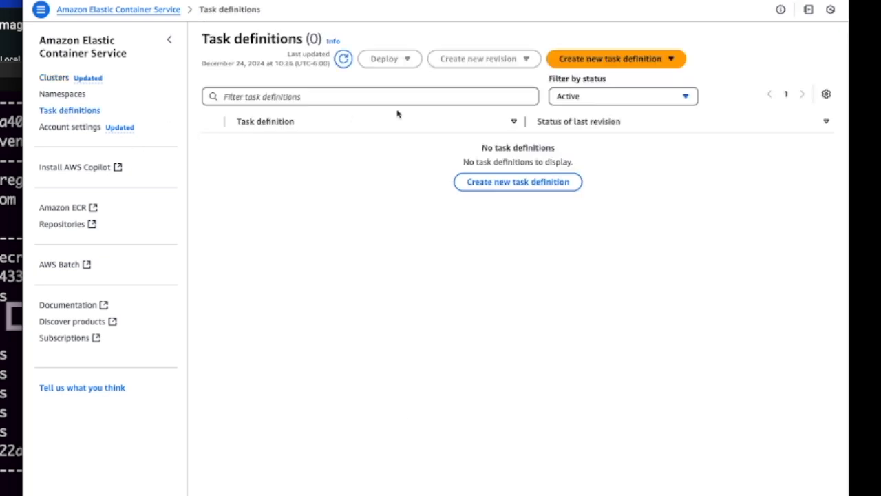
{"action": "left_click", "coordinate": [488, 185]}
{"action": "left_click", "coordinate": [466, 118]}
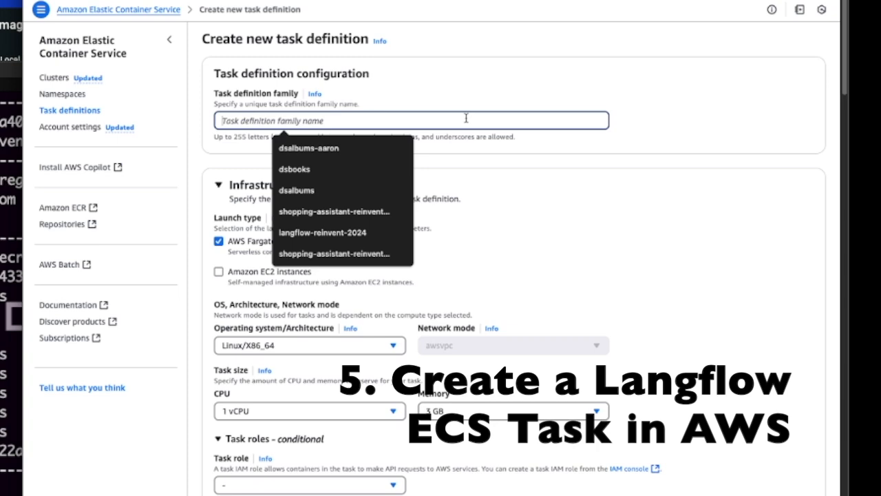
{"action": "type", "text": "langf"}
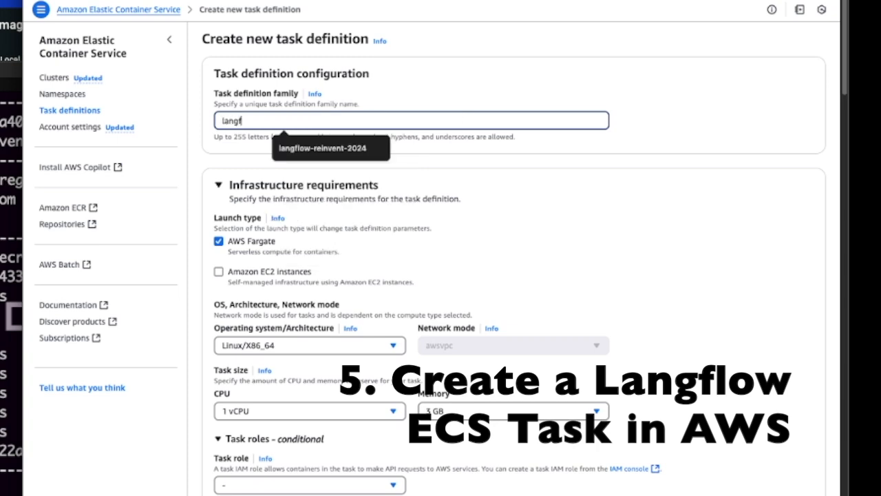
{"action": "type", "text": "low"}
{"action": "left_click", "coordinate": [446, 93]}
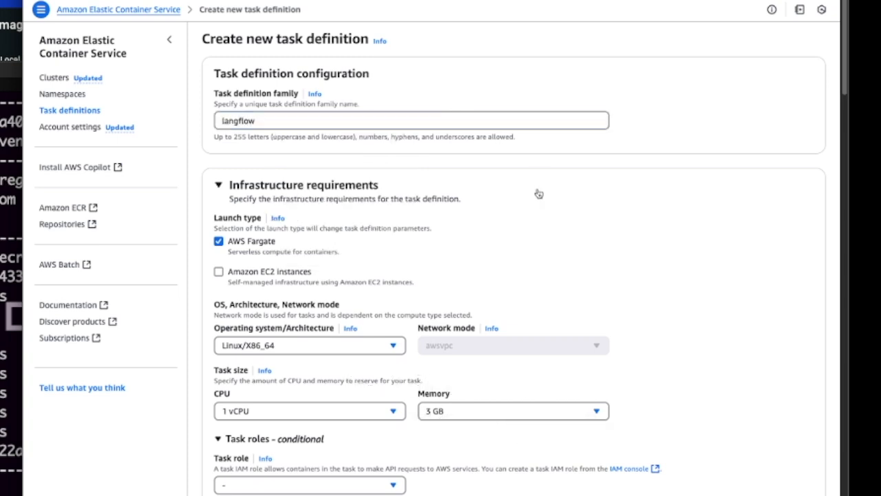
{"action": "scroll", "coordinate": [555, 200], "scroll_direction": "down", "scroll_amount": 5}
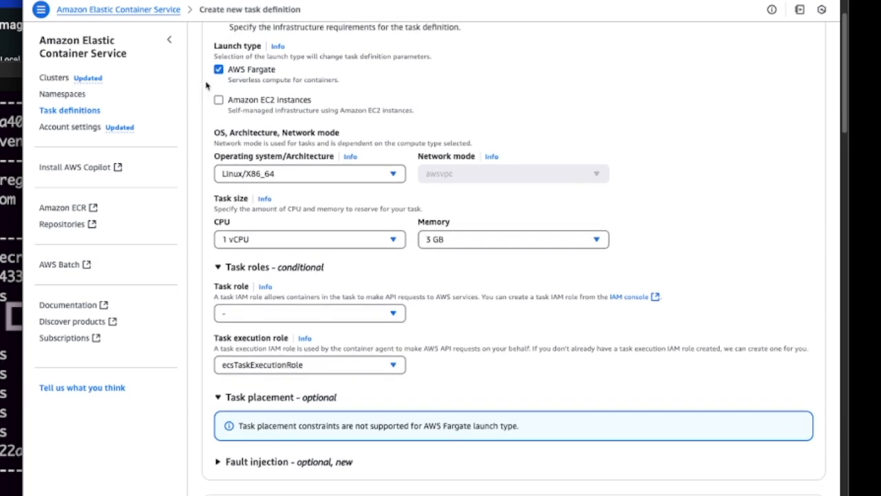
{"action": "scroll", "coordinate": [682, 181], "scroll_direction": "down", "scroll_amount": 1}
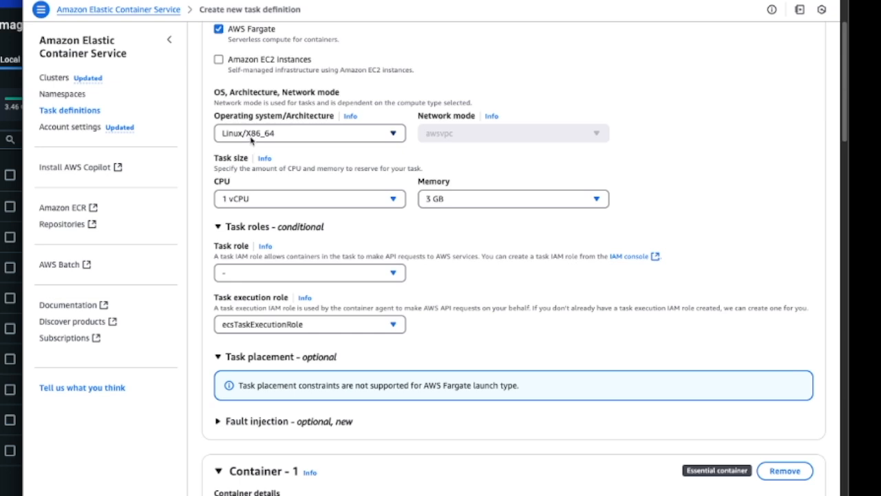
- Set the task memory to 4 GB in the infrastructure requirements and collapse the task roles section
{"action": "scroll", "coordinate": [695, 200], "scroll_direction": "down", "scroll_amount": 3}
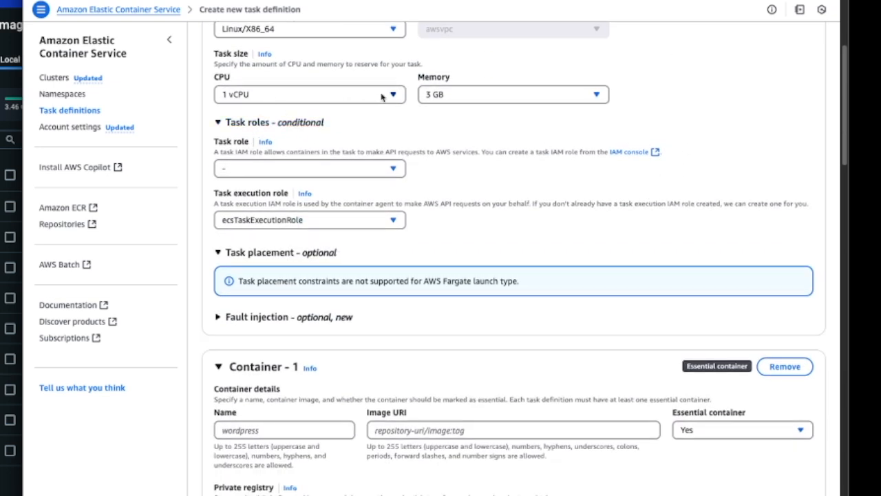
{"action": "left_click", "coordinate": [596, 97]}
{"action": "left_click", "coordinate": [482, 214]}
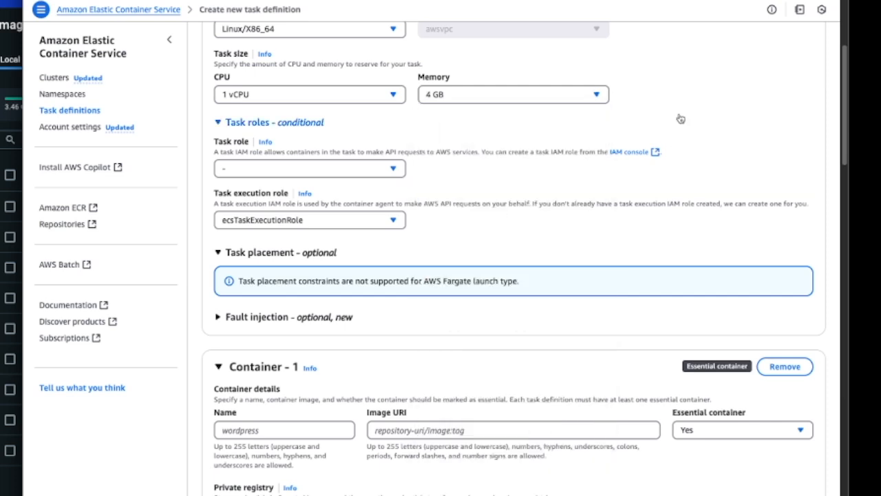
{"action": "left_click", "coordinate": [303, 122]}
- Name Container - 1 langflow and paste the copied ECR URI of the datastax-re-invent-2024:langflow image as its image URI
{"action": "scroll", "coordinate": [406, 140], "scroll_direction": "down", "scroll_amount": 4}
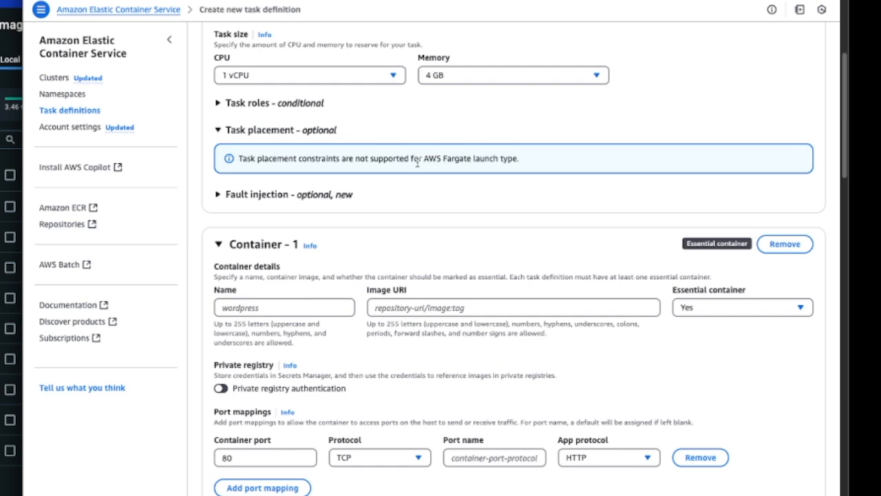
{"action": "scroll", "coordinate": [227, 183], "scroll_direction": "down", "scroll_amount": 1}
{"action": "left_click", "coordinate": [250, 176]}
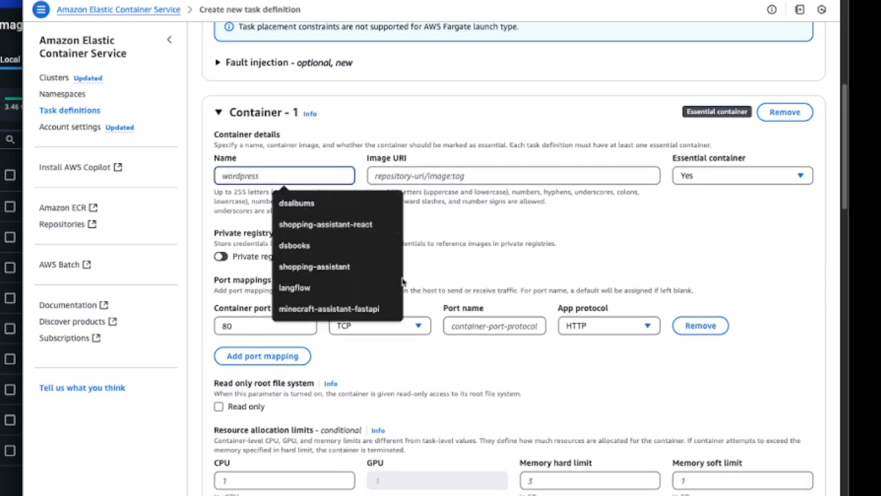
{"action": "left_click", "coordinate": [348, 285]}
{"action": "left_click", "coordinate": [538, 263]}
{"action": "left_click", "coordinate": [482, 176]}
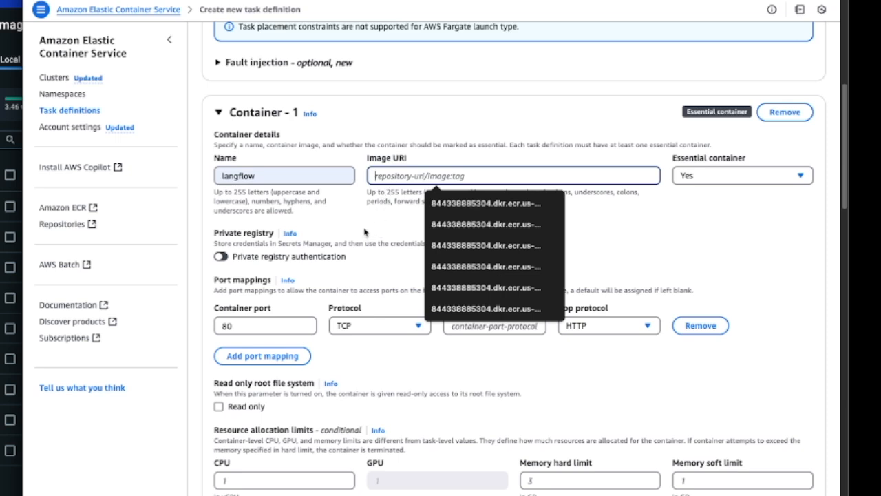
{"action": "type", "text": "844338885304.dkr.ecr.us-west-2.amazonaws.com/datastax-re-invent-2024:langflow"}
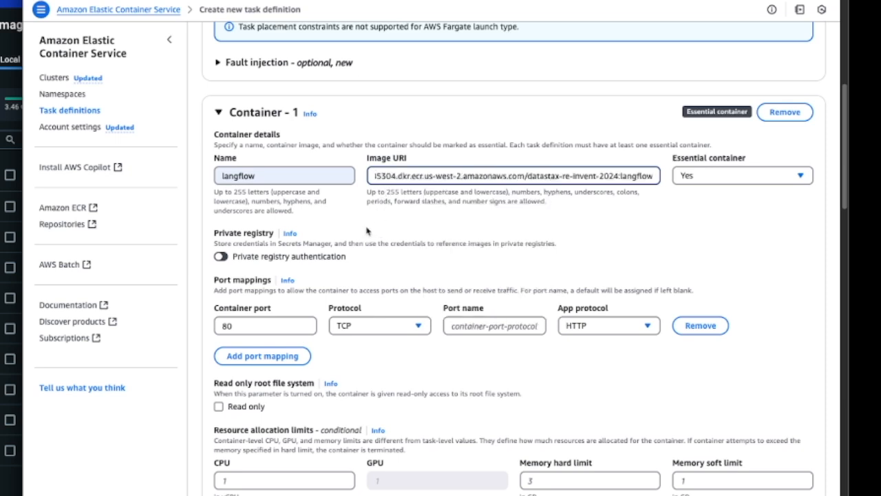
{"action": "left_click", "coordinate": [693, 232]}
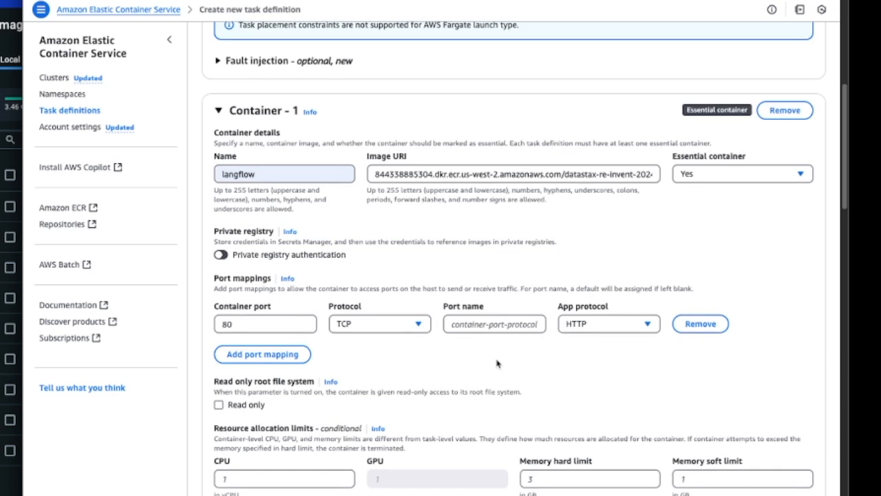
- Set the container port in the langflow container's port mapping to 7860
{"action": "scroll", "coordinate": [498, 364], "scroll_direction": "down", "scroll_amount": 3}
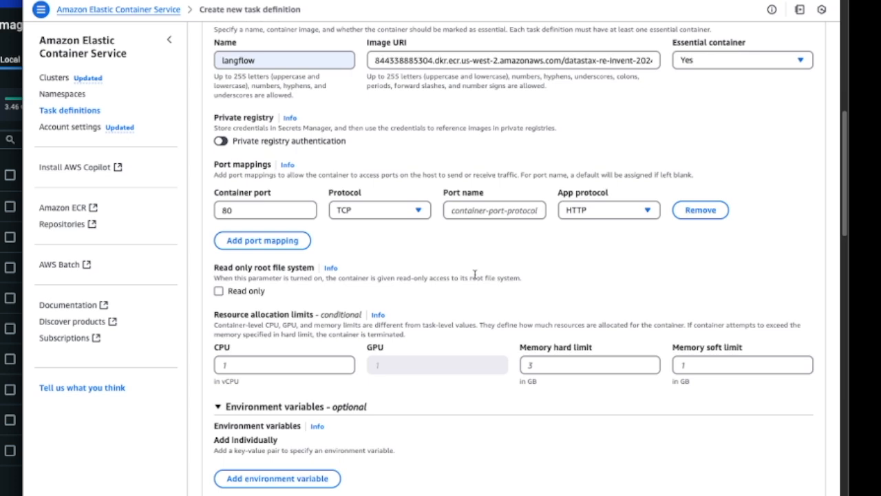
{"action": "left_click", "coordinate": [276, 209]}
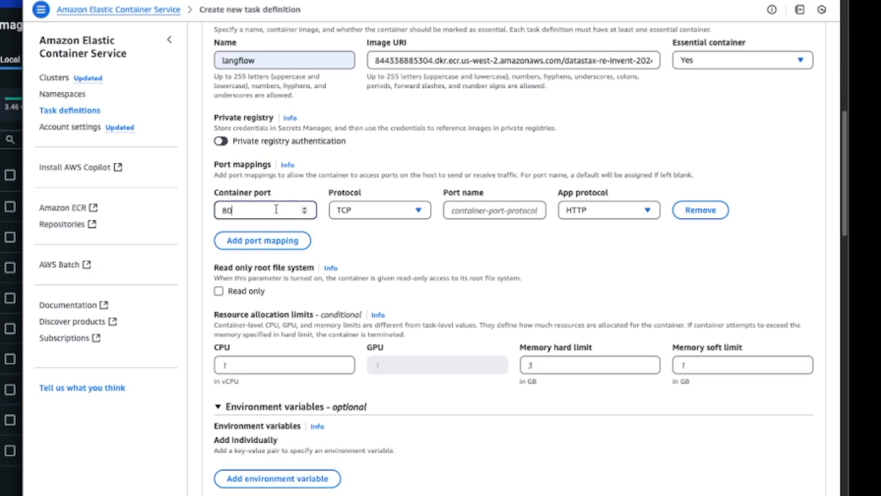
{"action": "key", "text": "BackSpace"}
{"action": "key", "text": "BackSpace"}
{"action": "type", "text": "7860"}
{"action": "left_click", "coordinate": [581, 258]}
- Create the langflow task definition with the default environment, logging and storage settings
{"action": "scroll", "coordinate": [581, 258], "scroll_direction": "down", "scroll_amount": 5}
{"action": "scroll", "coordinate": [534, 201], "scroll_direction": "down", "scroll_amount": 1}
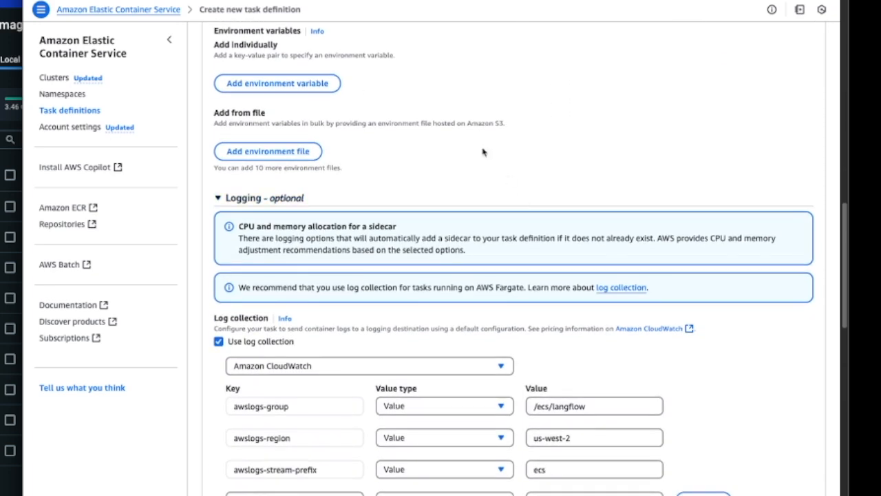
{"action": "scroll", "coordinate": [503, 314], "scroll_direction": "down", "scroll_amount": 15}
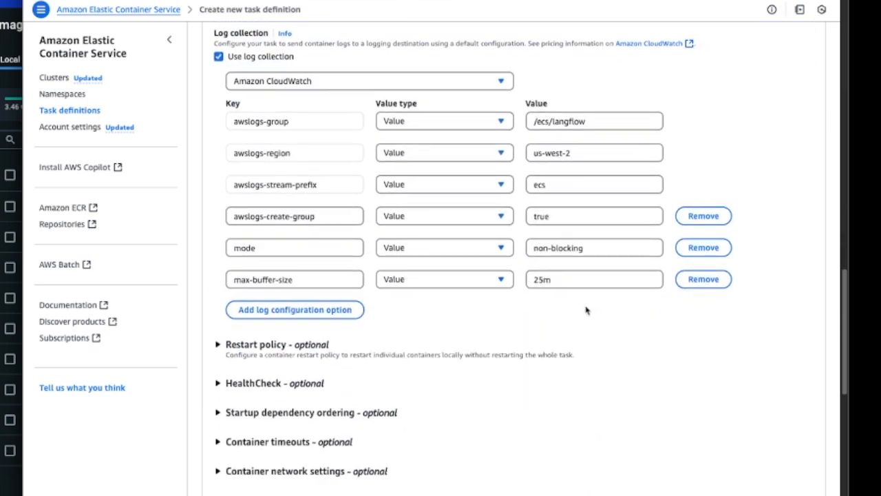
{"action": "scroll", "coordinate": [525, 315], "scroll_direction": "up", "scroll_amount": 3}
{"action": "scroll", "coordinate": [525, 315], "scroll_direction": "down", "scroll_amount": 8}
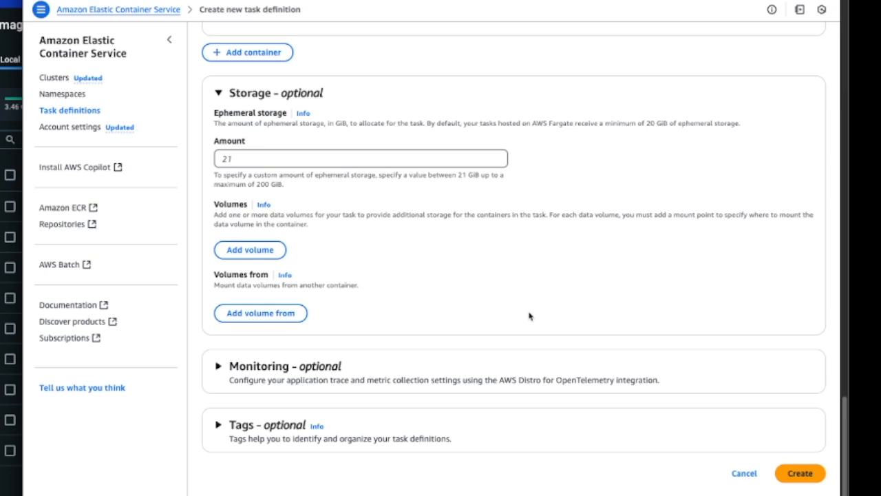
{"action": "left_click", "coordinate": [803, 474]}
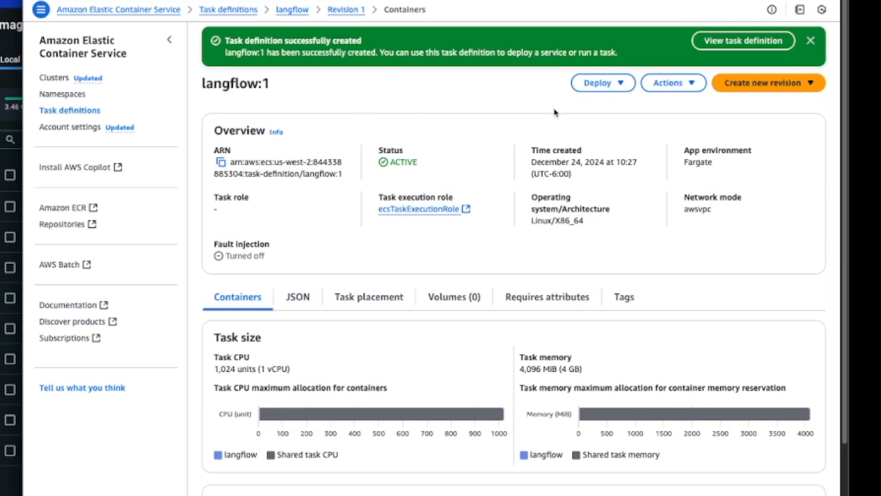
- Start a new service deployment from the langflow:1 task definition and select the ReInvent-2024 cluster for it
{"action": "left_click", "coordinate": [692, 84]}
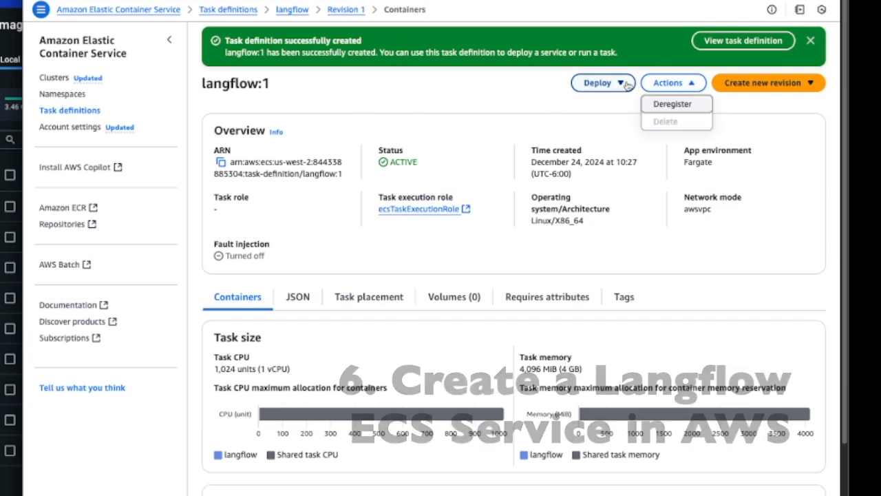
{"action": "left_click", "coordinate": [598, 83]}
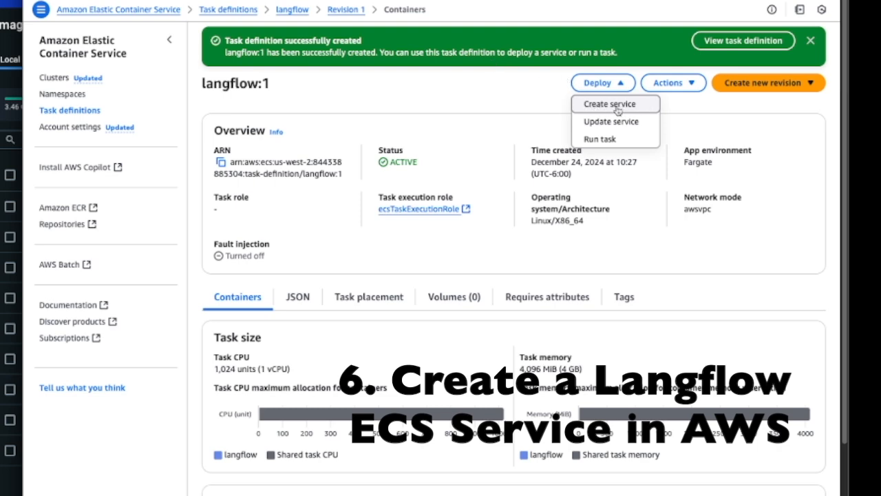
{"action": "left_click", "coordinate": [595, 106]}
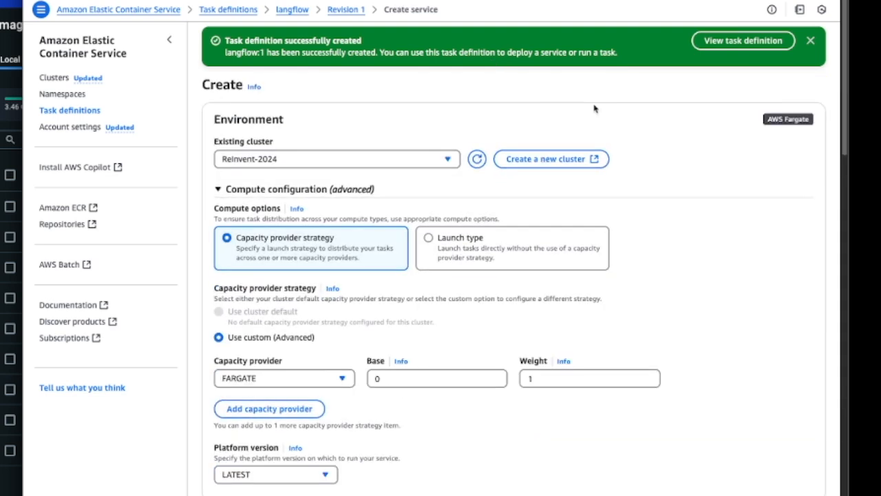
{"action": "scroll", "coordinate": [713, 251], "scroll_direction": "down", "scroll_amount": 3}
{"action": "left_click", "coordinate": [358, 59]}
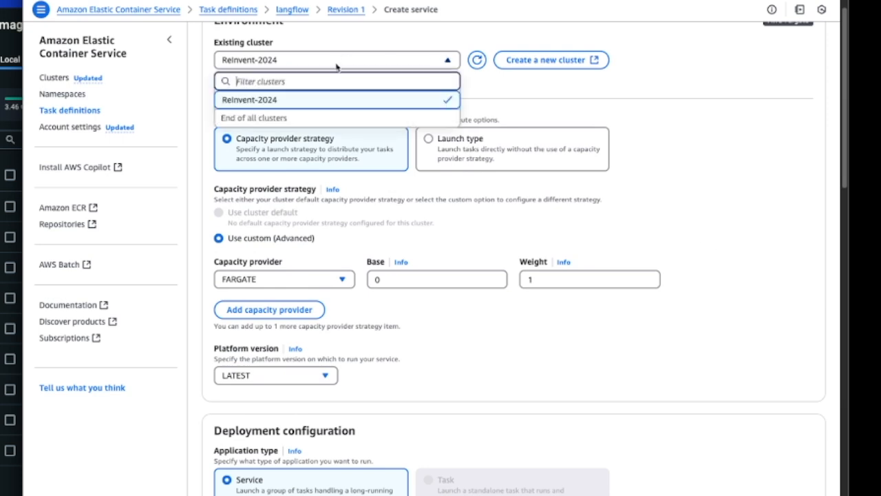
{"action": "left_click", "coordinate": [266, 101]}
- Name the service langflow in the deployment configuration, keeping the FARGATE capacity provider and one desired task
{"action": "scroll", "coordinate": [732, 195], "scroll_direction": "down", "scroll_amount": 3}
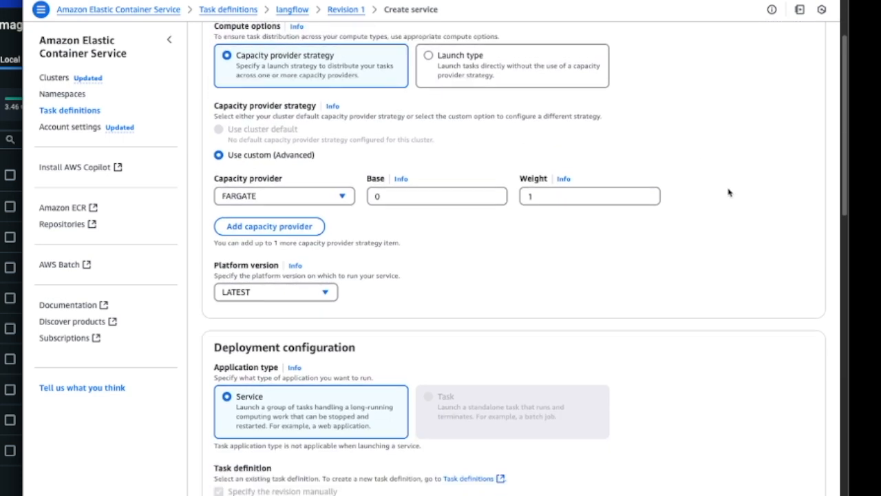
{"action": "scroll", "coordinate": [701, 206], "scroll_direction": "down", "scroll_amount": 9}
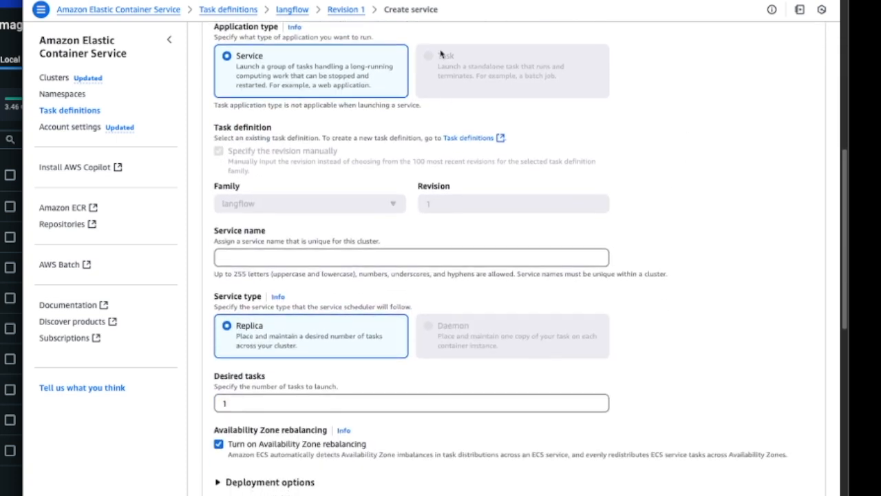
{"action": "scroll", "coordinate": [672, 200], "scroll_direction": "down", "scroll_amount": 3}
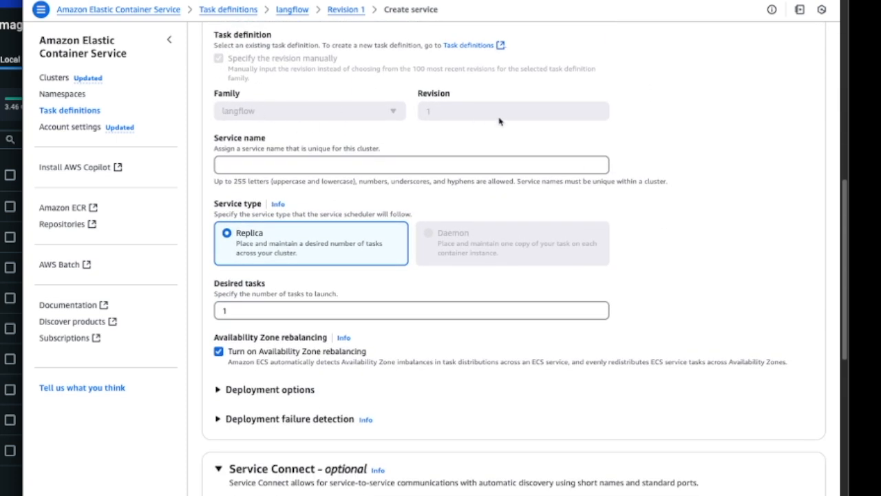
{"action": "scroll", "coordinate": [550, 146], "scroll_direction": "down", "scroll_amount": 1}
{"action": "left_click", "coordinate": [441, 142]}
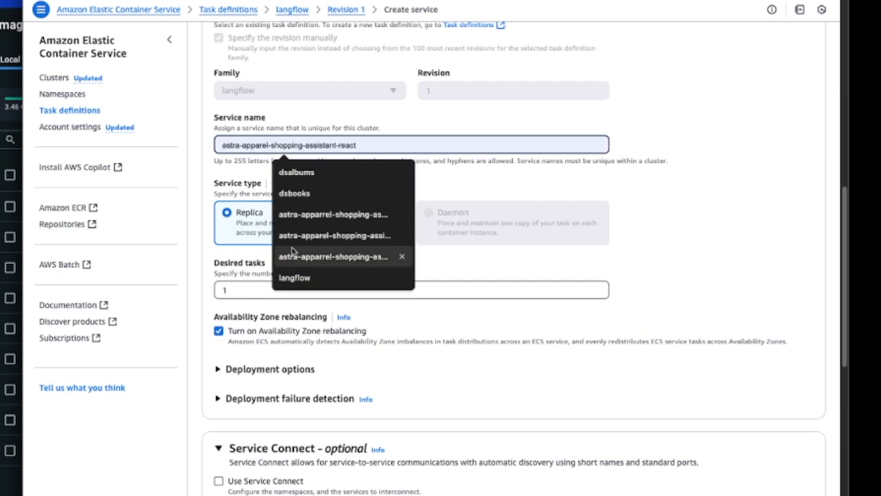
{"action": "left_click", "coordinate": [296, 278]}
- Replace the default security group in the service's networking settings with the existing aws-reinvent-demos group
{"action": "scroll", "coordinate": [675, 256], "scroll_direction": "down", "scroll_amount": 7}
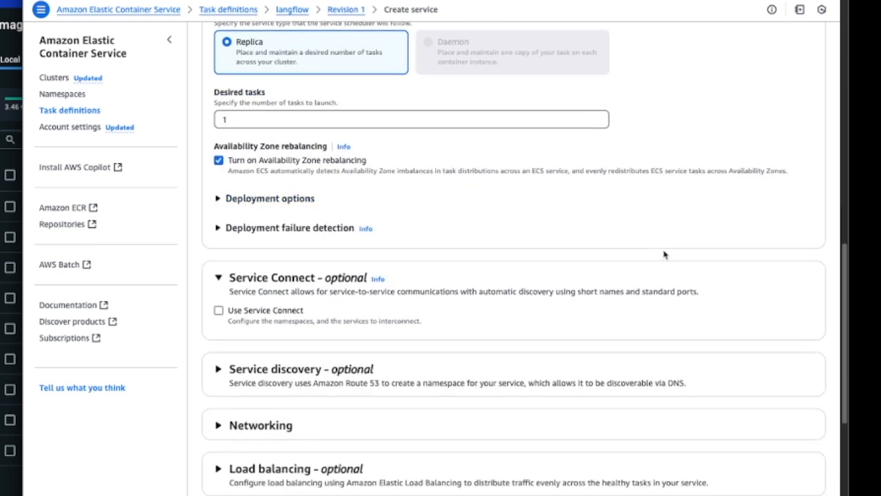
{"action": "scroll", "coordinate": [635, 246], "scroll_direction": "down", "scroll_amount": 6}
{"action": "left_click", "coordinate": [261, 146]}
{"action": "scroll", "coordinate": [604, 240], "scroll_direction": "down", "scroll_amount": 3}
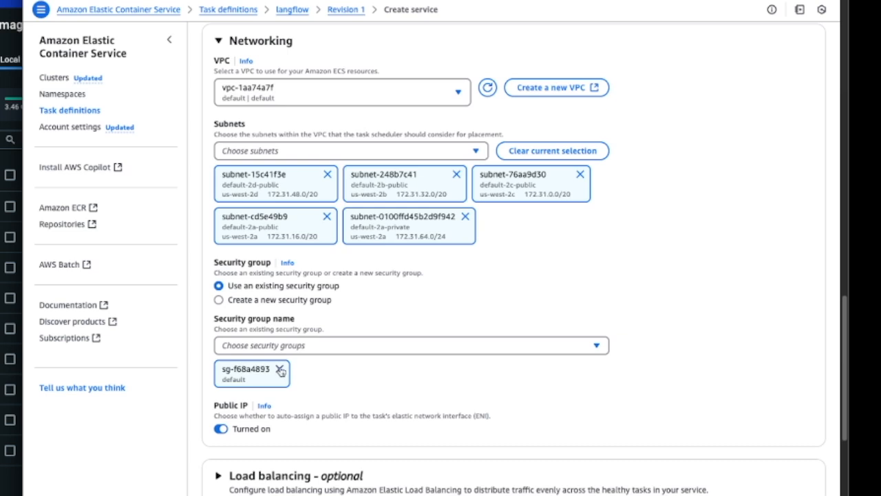
{"action": "left_click", "coordinate": [280, 370]}
{"action": "left_click", "coordinate": [310, 346]}
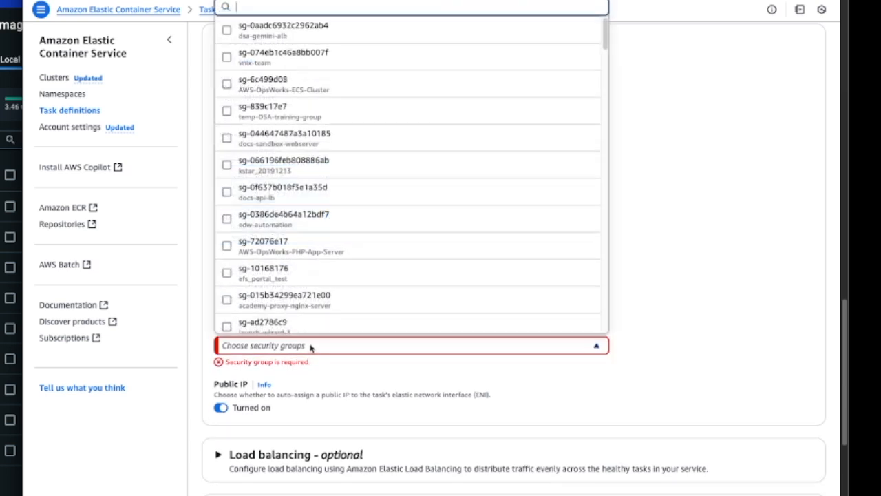
{"action": "type", "text": "reiv"}
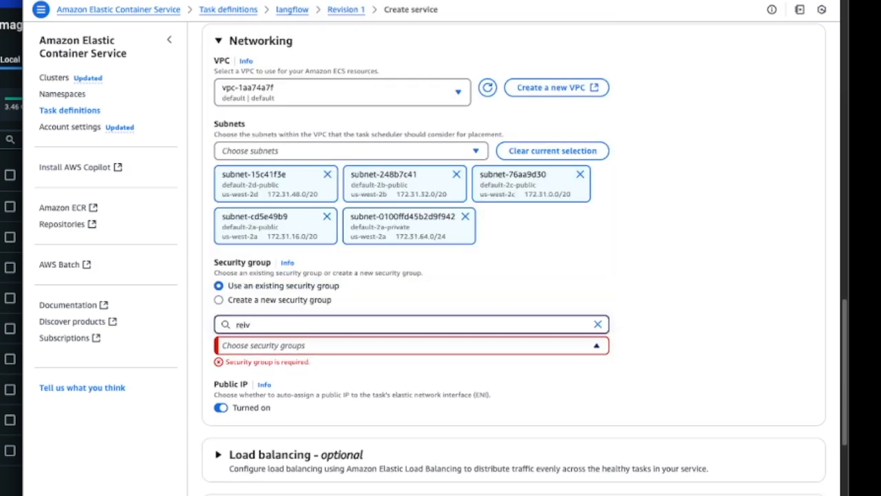
{"action": "key", "text": "BackSpace"}
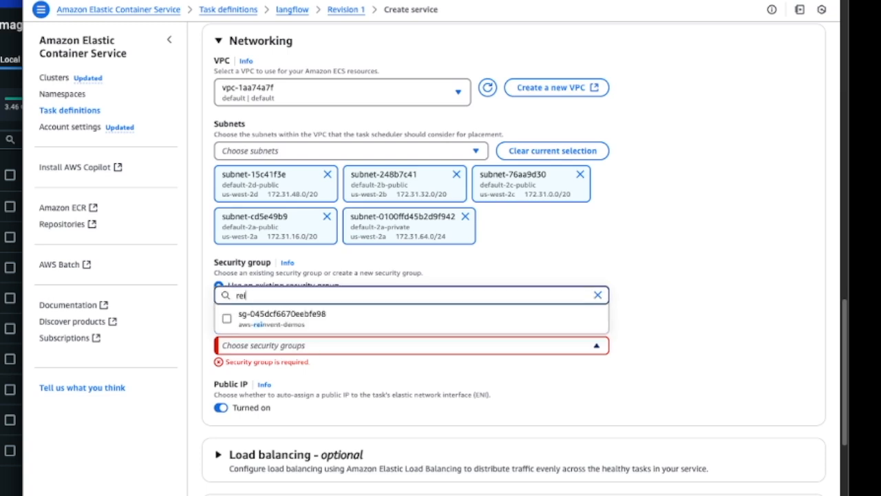
{"action": "left_click", "coordinate": [315, 317]}
{"action": "left_click", "coordinate": [528, 412]}
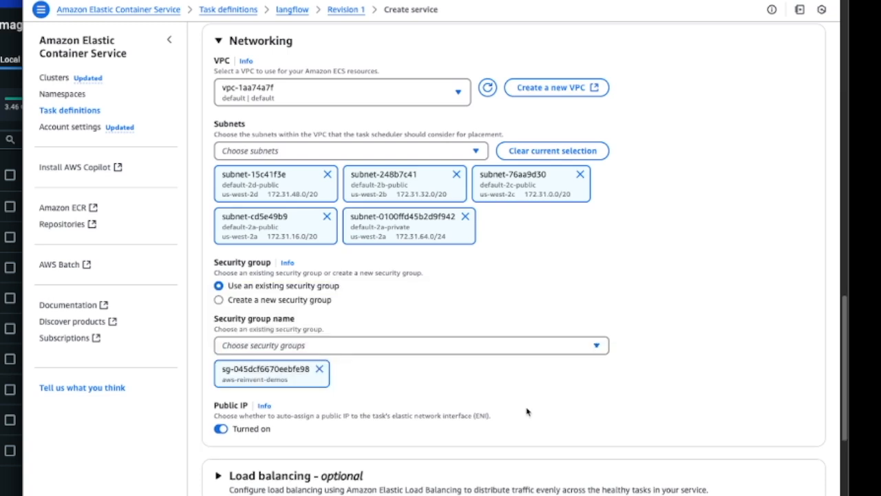
- Create the langflow service in the ReInvent-2024 cluster and dismiss the task definition and deployment notifications
{"action": "scroll", "coordinate": [531, 397], "scroll_direction": "down", "scroll_amount": 2}
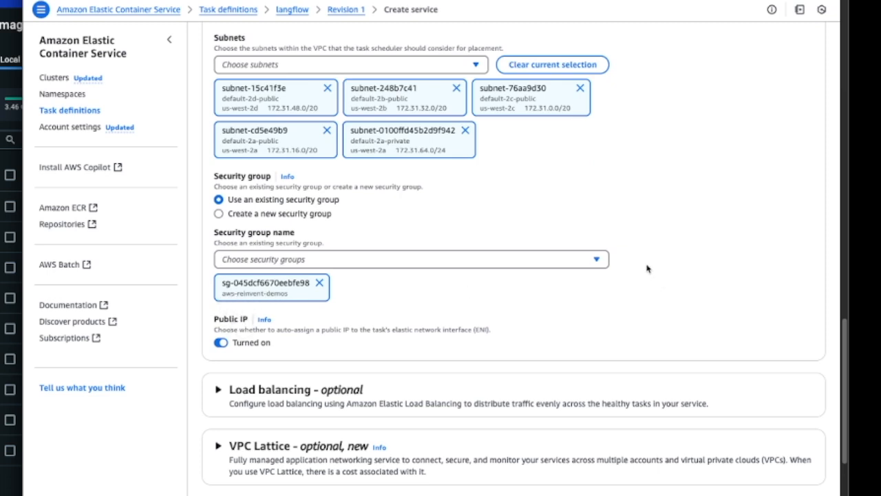
{"action": "scroll", "coordinate": [649, 262], "scroll_direction": "down", "scroll_amount": 5}
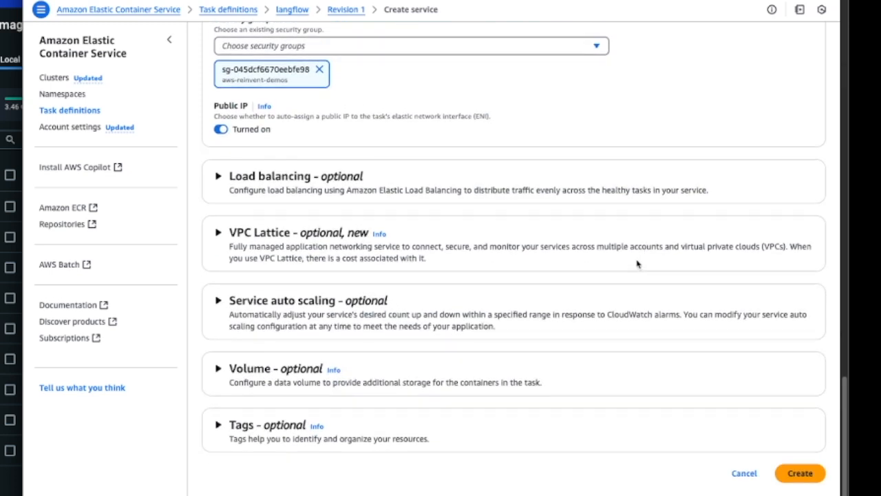
{"action": "left_click", "coordinate": [800, 473]}
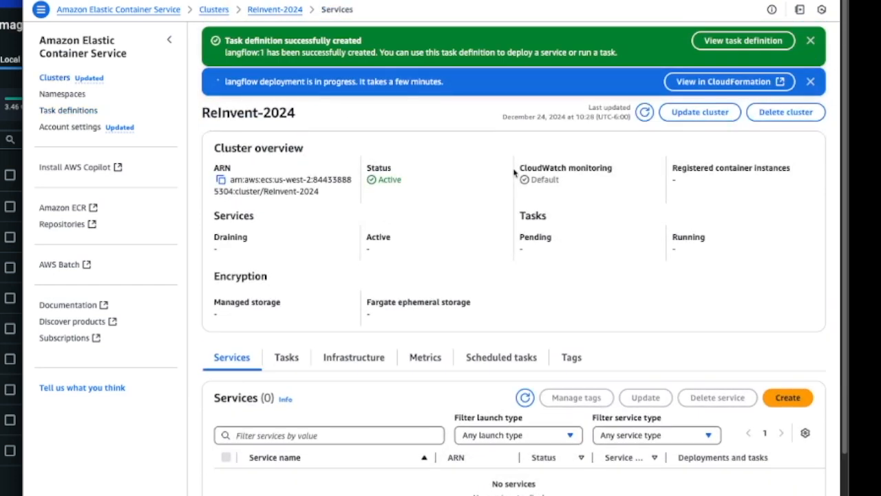
{"action": "left_click", "coordinate": [811, 41]}
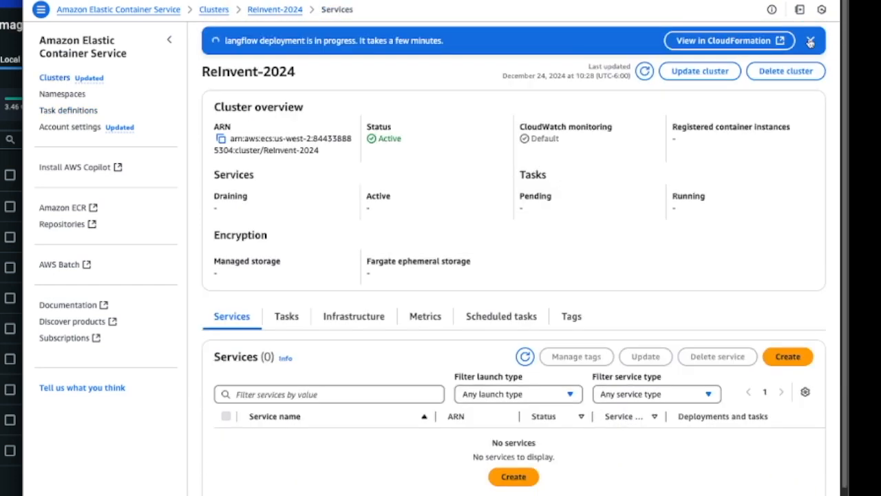
{"action": "left_click", "coordinate": [811, 41]}
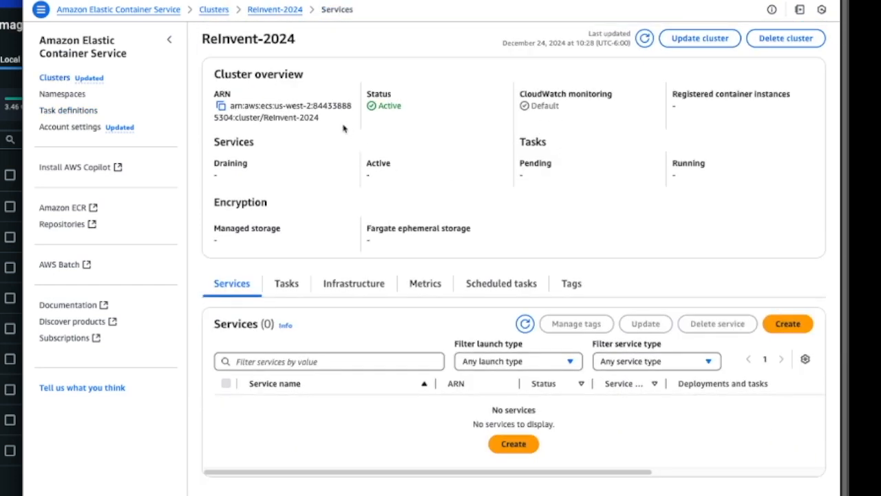
- Refresh the cluster's service list, open the langflow service and check the current status of its tasks
{"action": "left_click", "coordinate": [525, 323]}
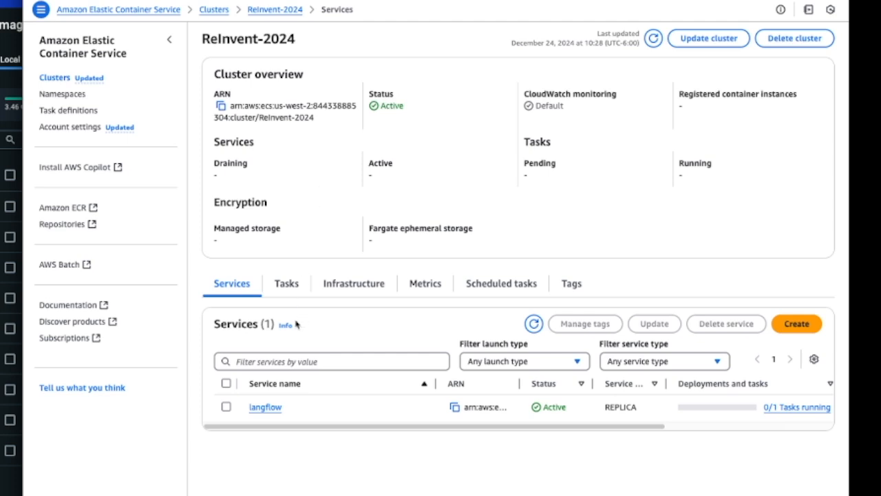
{"action": "left_click", "coordinate": [265, 408]}
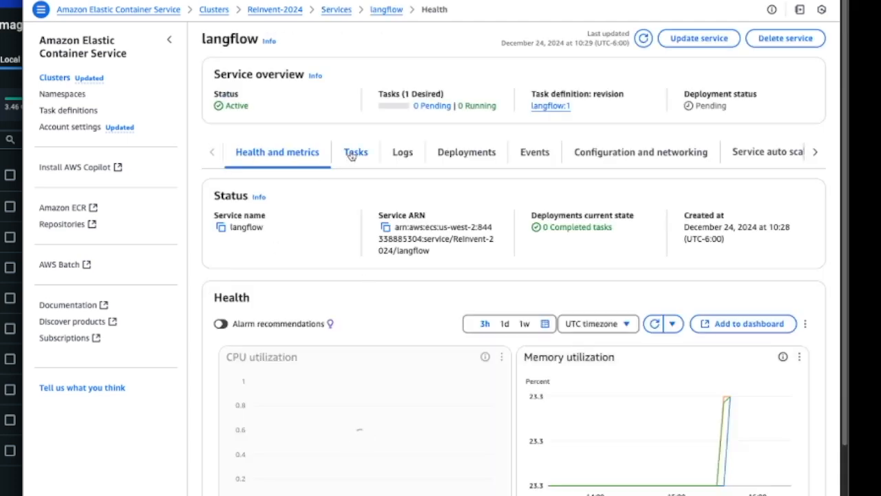
{"action": "left_click", "coordinate": [352, 152]}
{"action": "left_click", "coordinate": [744, 195]}
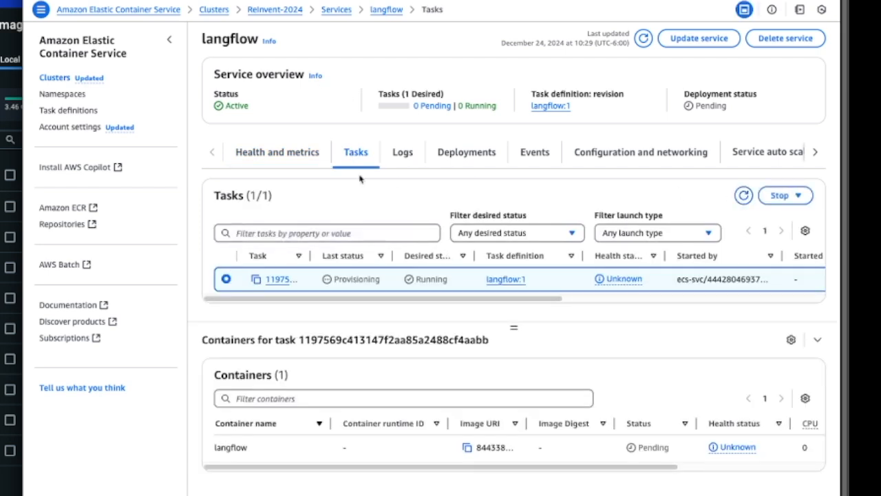
- Refresh the langflow service's task list to check the task's current status
{"action": "scroll", "coordinate": [359, 180], "scroll_direction": "down", "scroll_amount": 1}
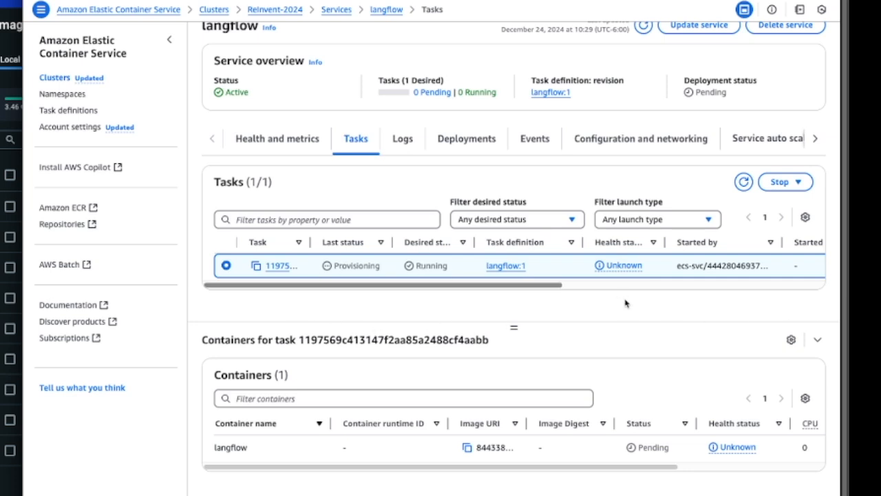
{"action": "scroll", "coordinate": [692, 301], "scroll_direction": "up", "scroll_amount": 1}
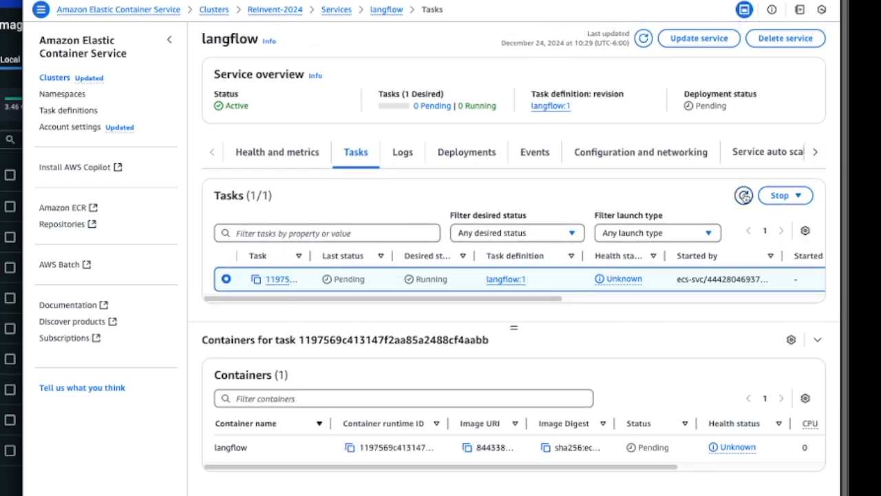
{"action": "left_click", "coordinate": [744, 196]}
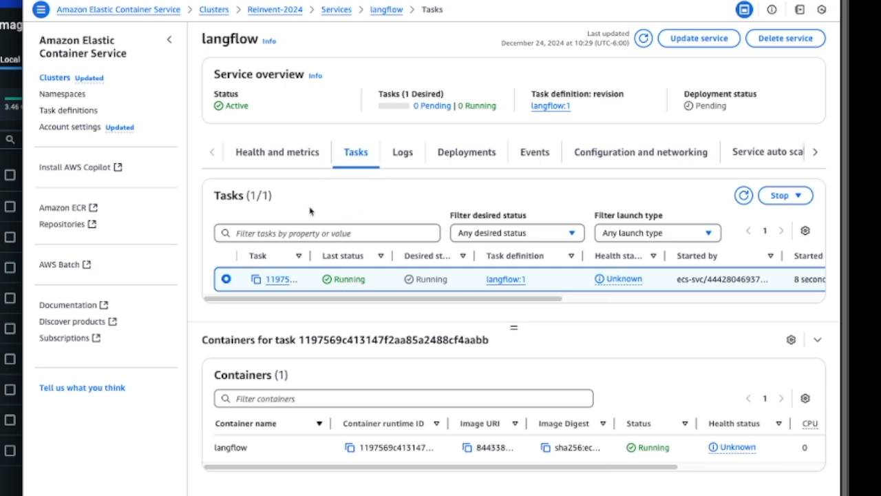
- Open the langflow service's task and copy its public IP address
{"action": "left_click", "coordinate": [276, 278]}
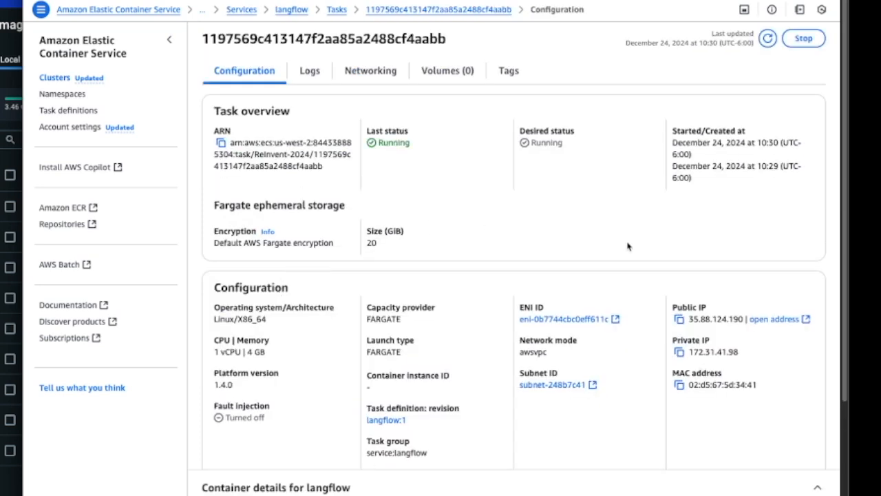
{"action": "left_click_drag", "start_coordinate": [689, 319], "coordinate": [742, 319]}
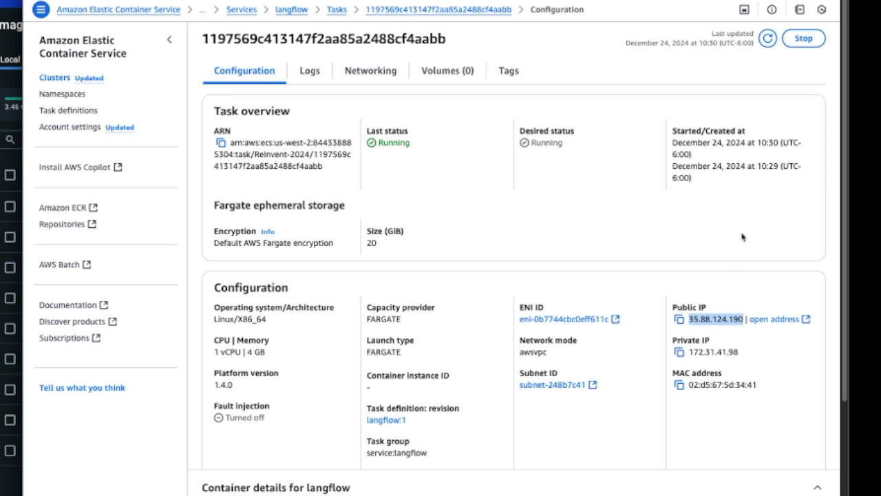
{"action": "key", "text": "ctrl+c"}
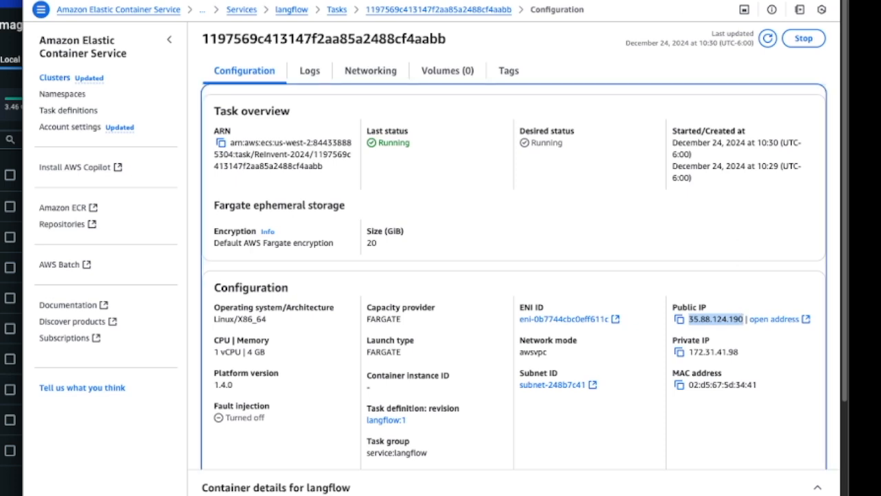
{"action": "key", "text": "ctrl+n"}
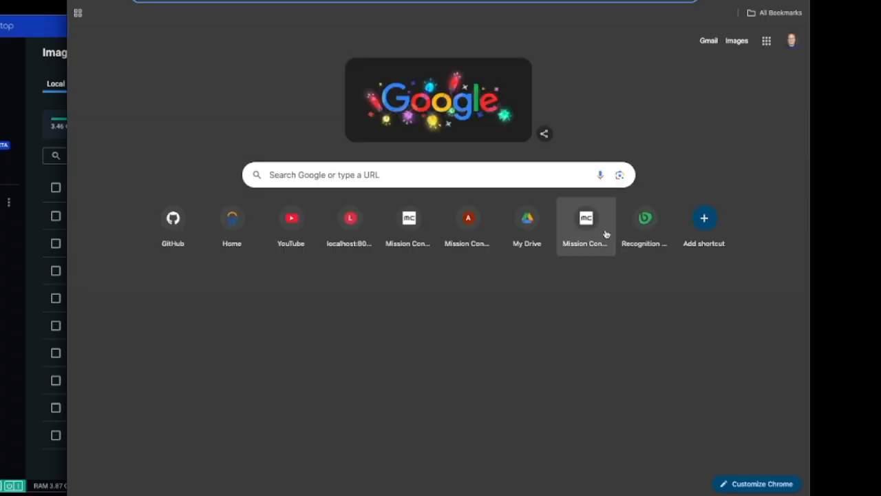
{"action": "type", "text": "http://"}
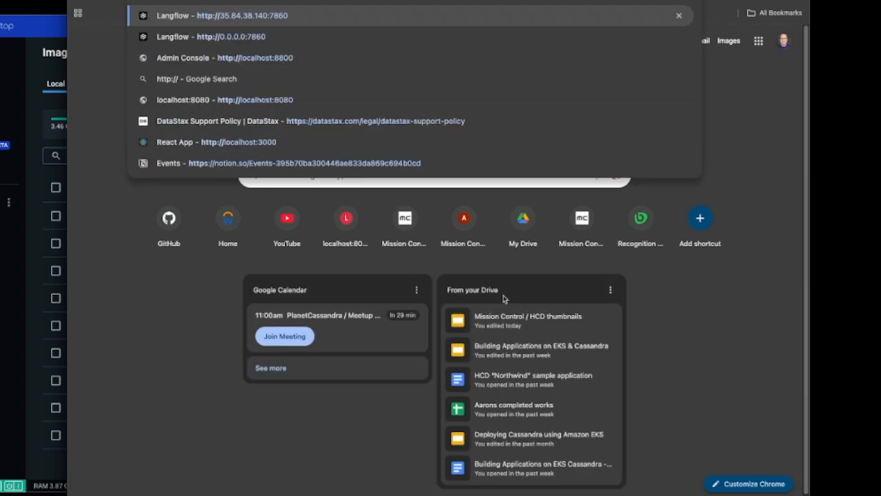
{"action": "key", "text": "ctrl+v"}
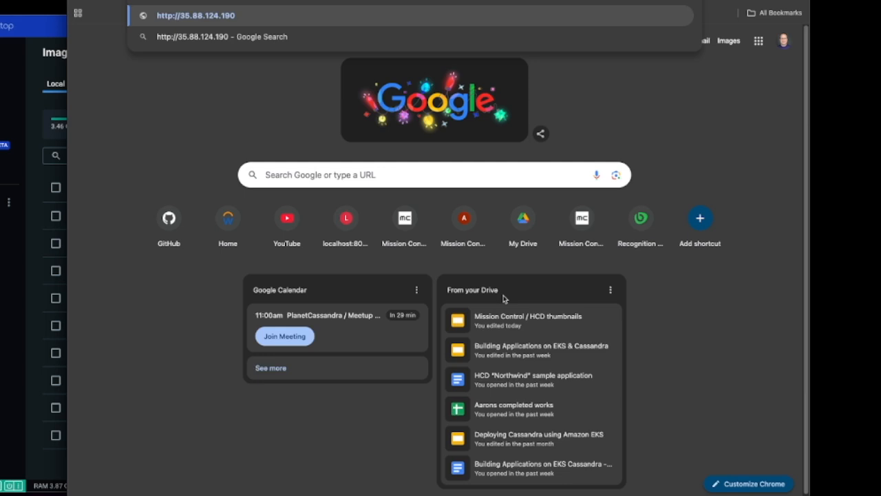
{"action": "type", "text": ":7860"}
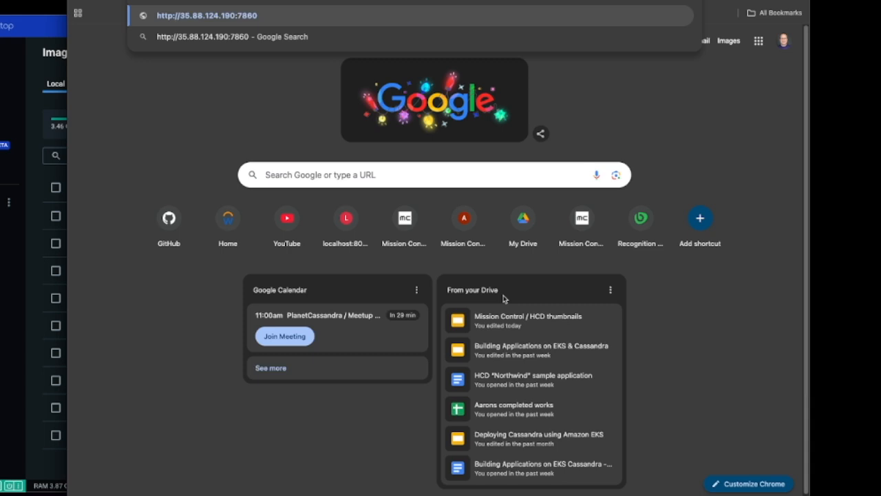
{"action": "key", "text": "Return"}
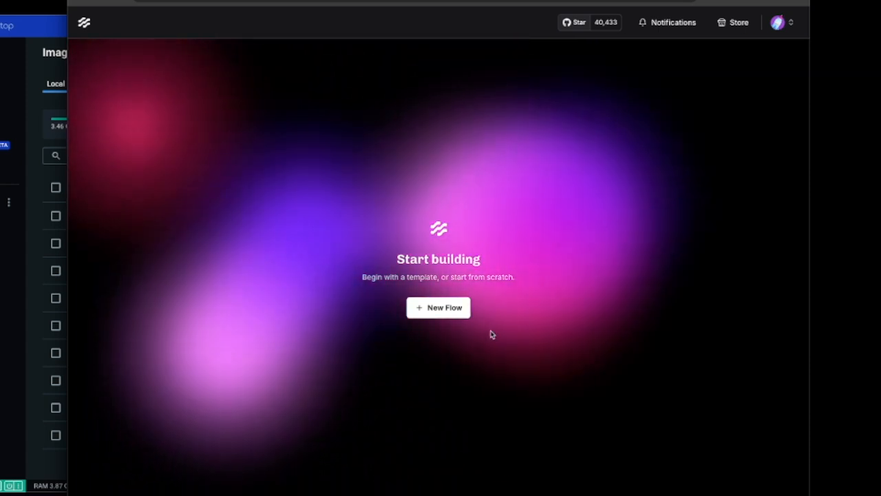
- Create a flow from the Vector Store RAG template and rename it AI Shopping Assistant in its flow settings
{"action": "left_click", "coordinate": [442, 309]}
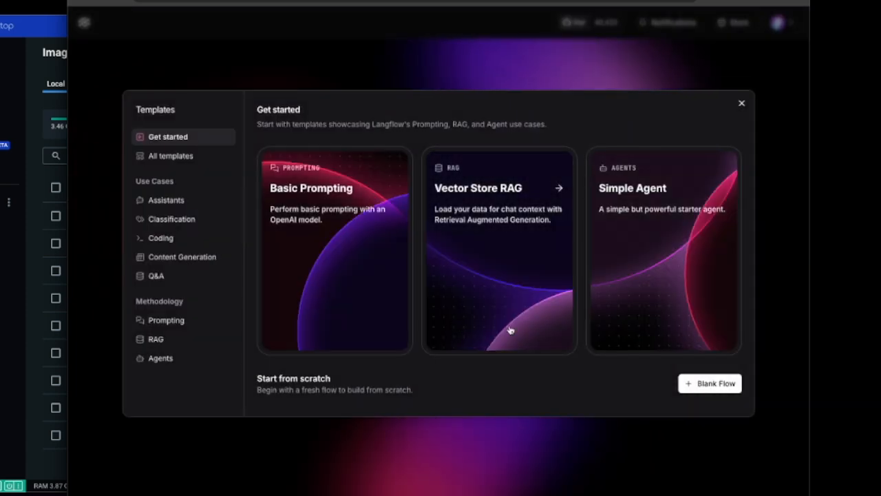
{"action": "left_click", "coordinate": [478, 192]}
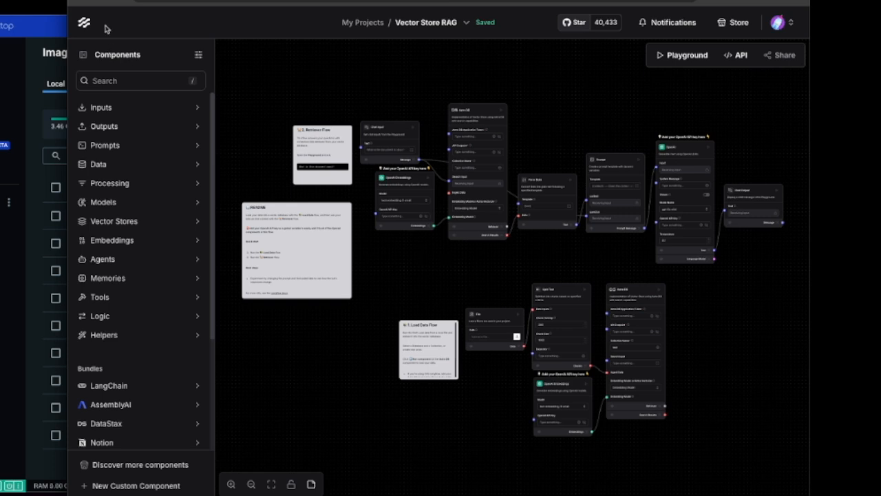
{"action": "left_click", "coordinate": [419, 24]}
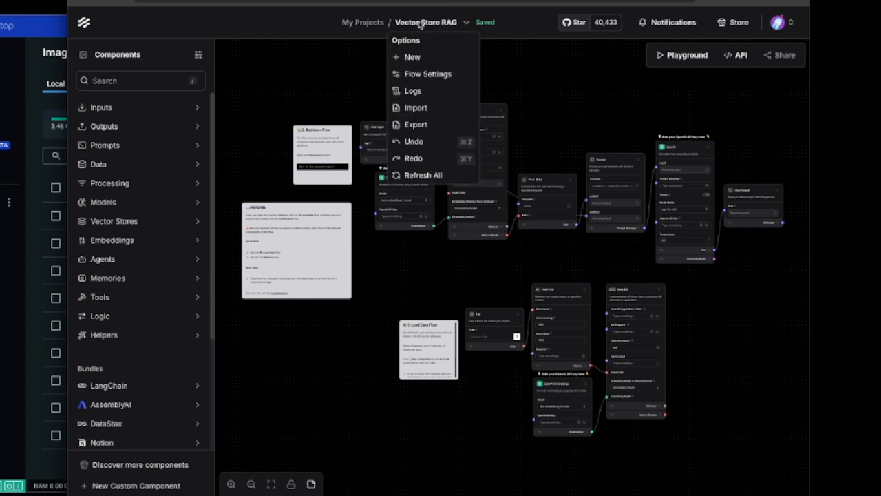
{"action": "left_click", "coordinate": [421, 73]}
{"action": "left_click", "coordinate": [405, 200]}
{"action": "key", "text": "ctrl+a"}
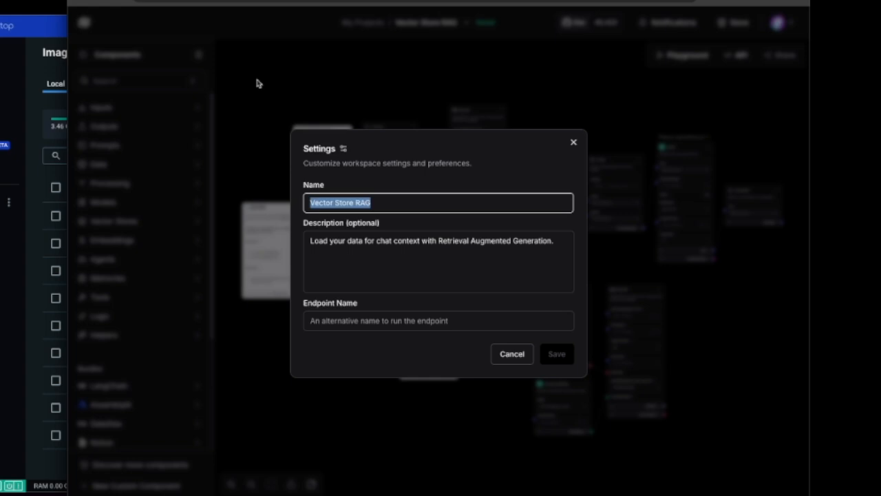
{"action": "type", "text": "AI Shopping Assistant"}
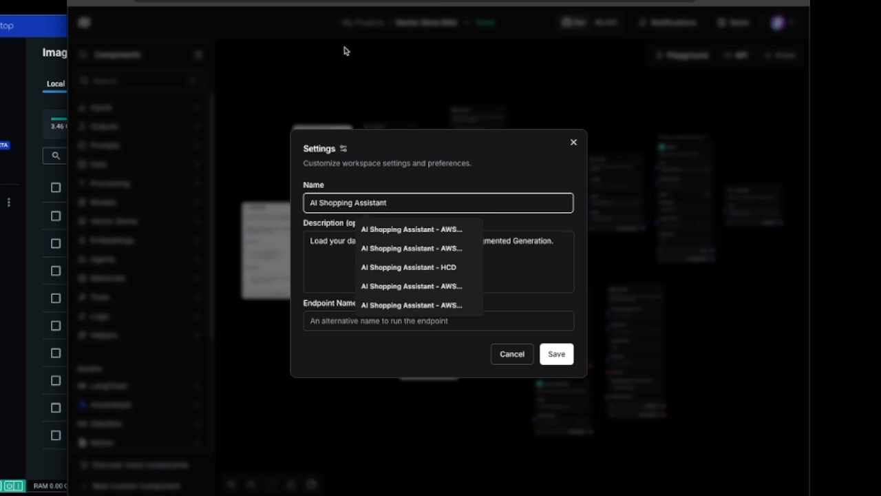
{"action": "left_click", "coordinate": [511, 170]}
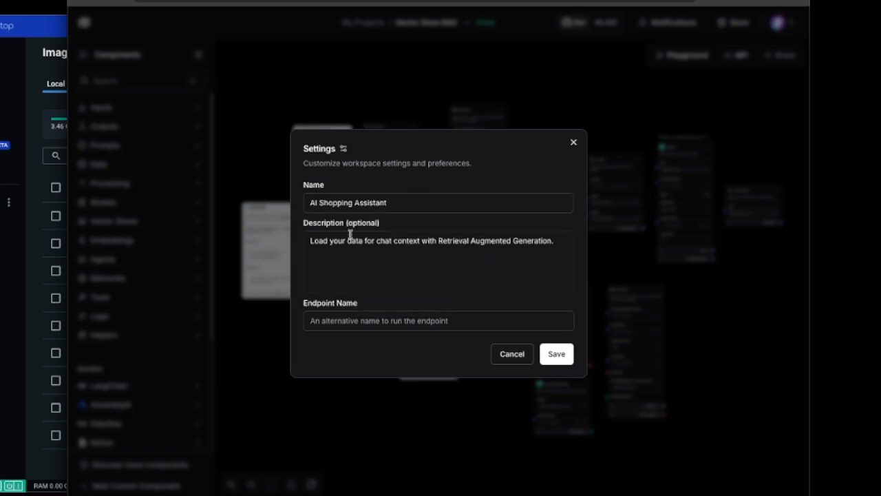
{"action": "left_click", "coordinate": [555, 358]}
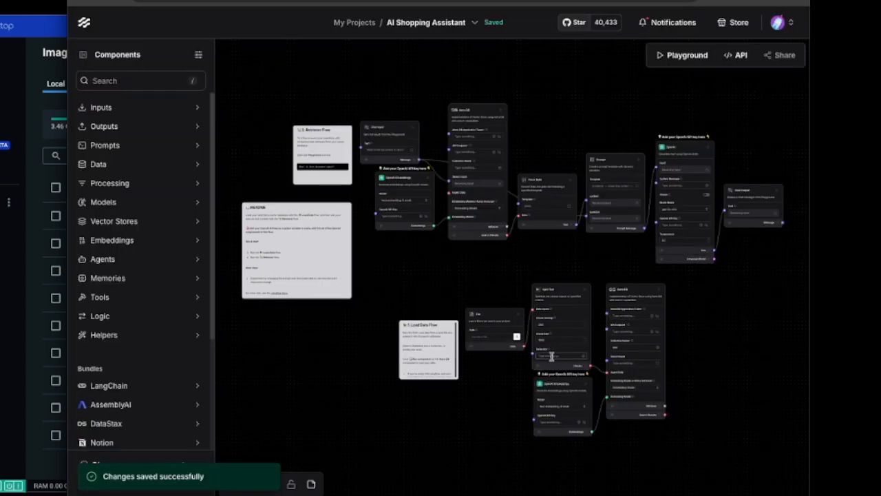
- Load products2.csv from the Documents folder into the File component of the load data flow
{"action": "scroll", "coordinate": [700, 323], "scroll_direction": "up", "scroll_amount": 3}
{"action": "left_click_drag", "start_coordinate": [680, 285], "coordinate": [761, 390]}
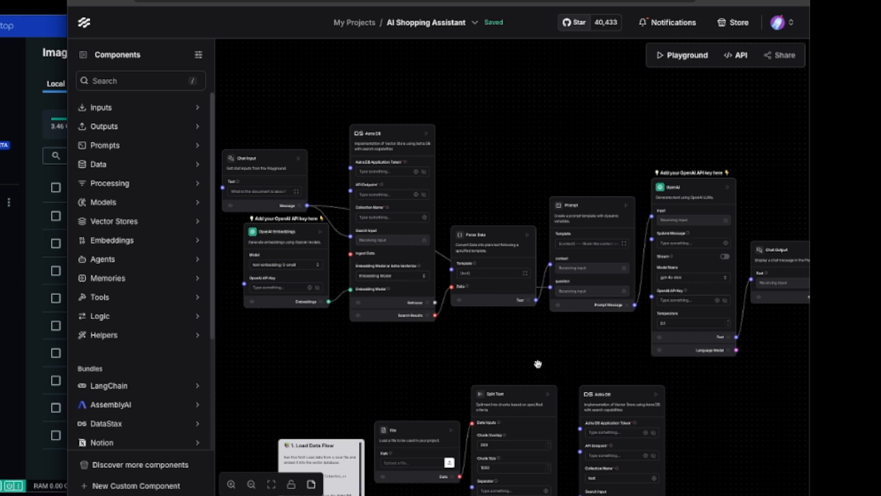
{"action": "left_click_drag", "start_coordinate": [698, 456], "coordinate": [726, 255]}
{"action": "scroll", "coordinate": [674, 278], "scroll_direction": "up", "scroll_amount": 3}
{"action": "scroll", "coordinate": [749, 277], "scroll_direction": "up", "scroll_amount": 1}
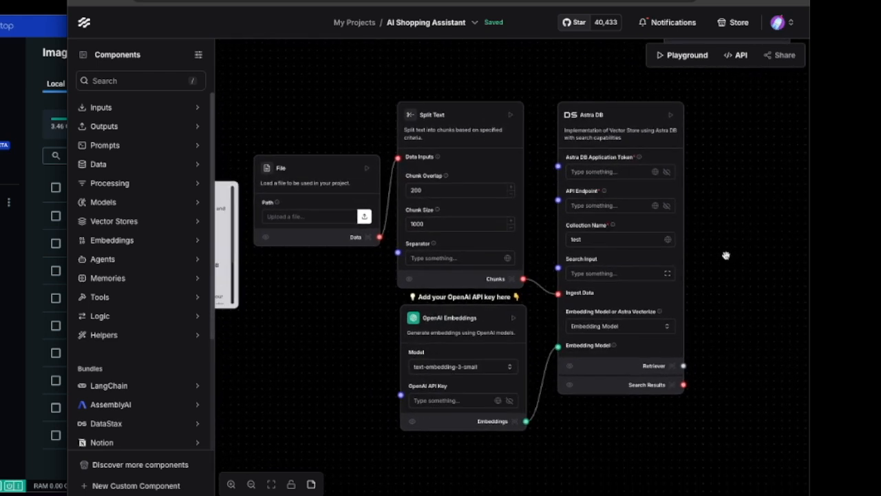
{"action": "left_click", "coordinate": [305, 218]}
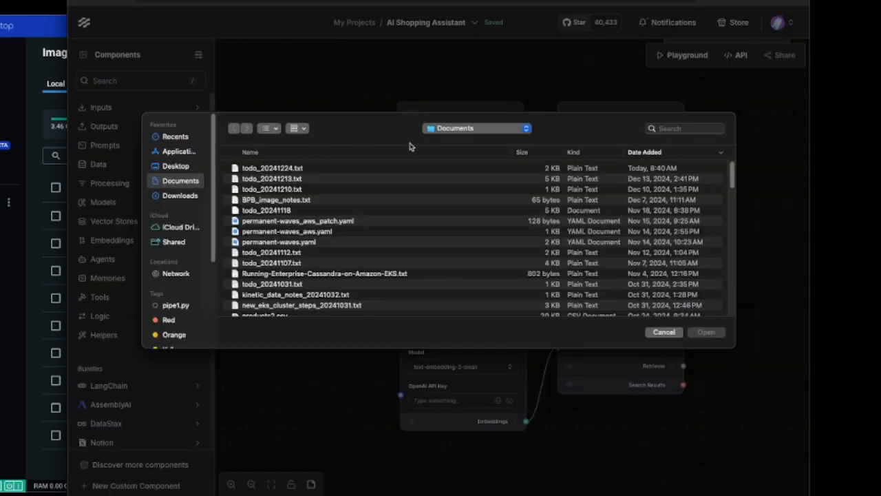
{"action": "scroll", "coordinate": [278, 269], "scroll_direction": "down", "scroll_amount": 1}
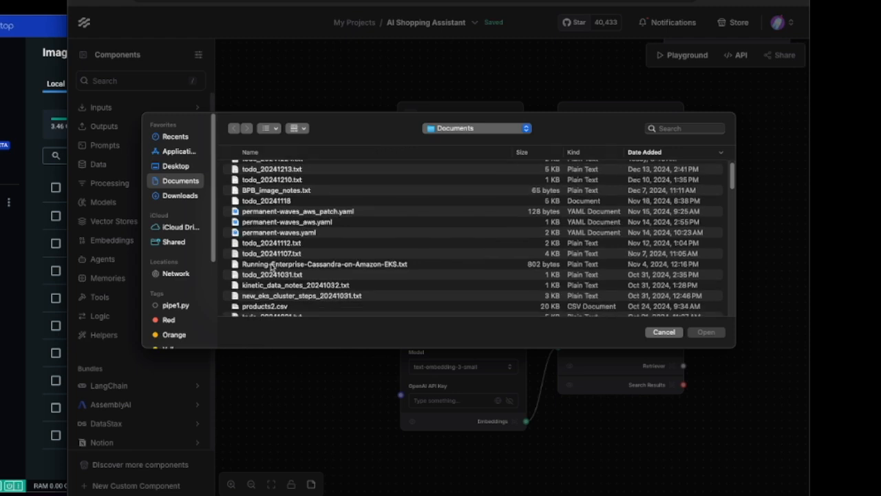
{"action": "left_click", "coordinate": [257, 307]}
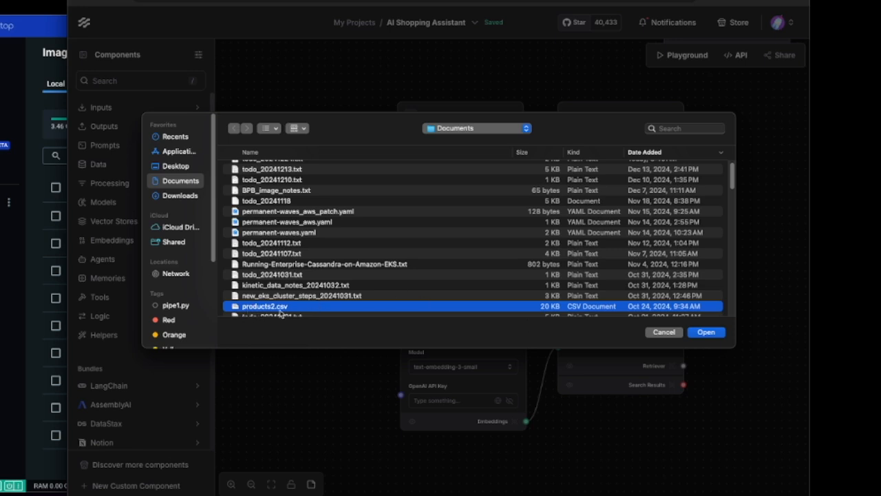
{"action": "left_click", "coordinate": [703, 332]}
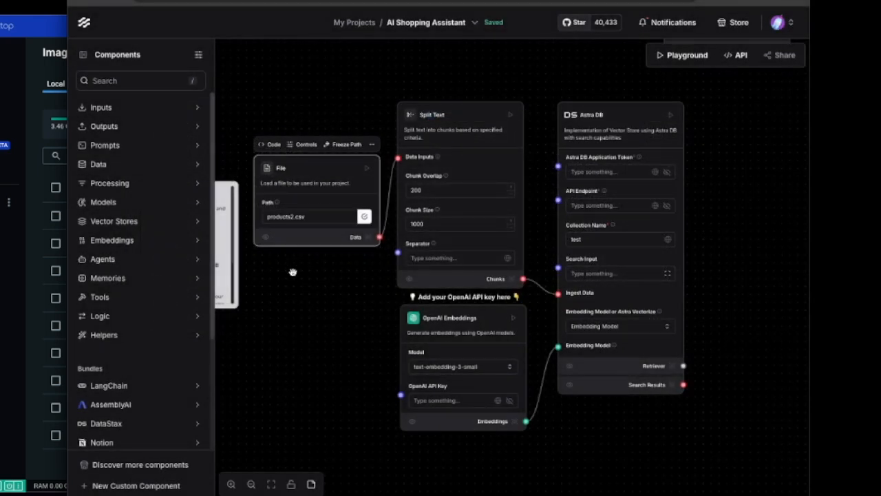
- Set the Split Text component's chunk overlap to 100
{"action": "left_click", "coordinate": [413, 192]}
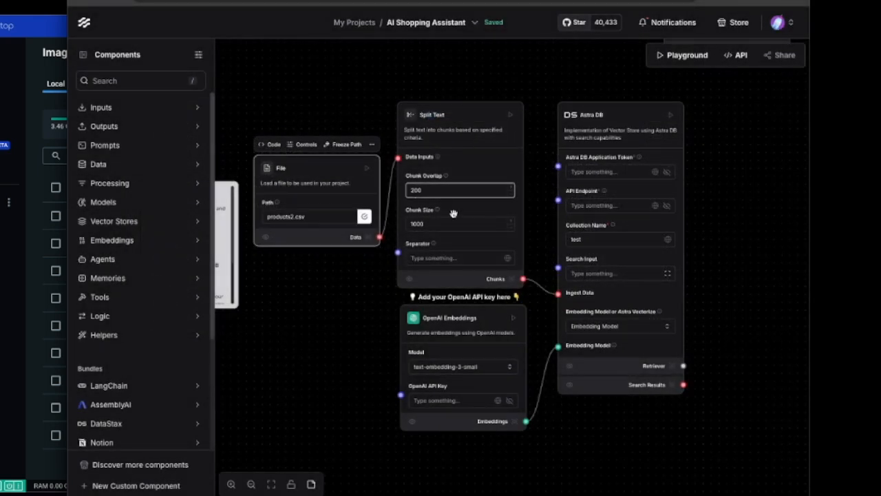
{"action": "type", "text": "100"}
{"action": "left_click", "coordinate": [344, 266]}
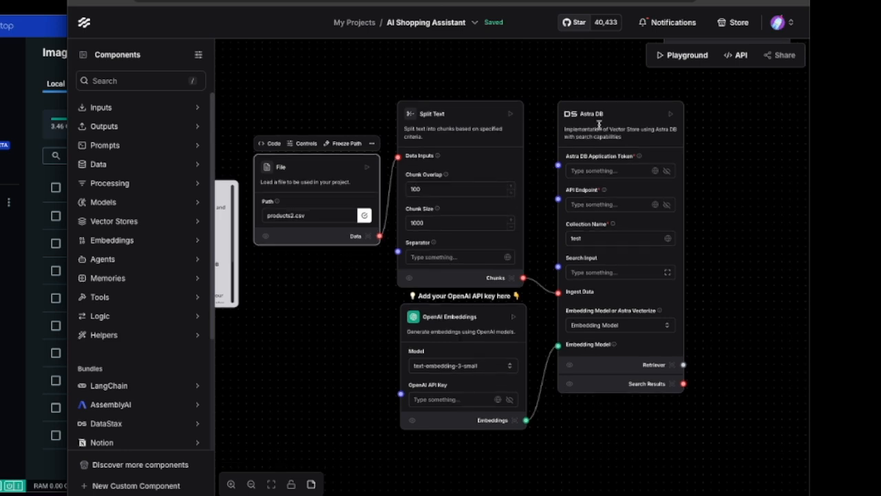
- Add a Hyper-Converged Database vector store component and place it beside the load data flow's Astra DB component
{"action": "left_click", "coordinate": [734, 180]}
{"action": "left_click_drag", "start_coordinate": [769, 184], "coordinate": [613, 212]}
{"action": "scroll", "coordinate": [612, 212], "scroll_direction": "up", "scroll_amount": 2}
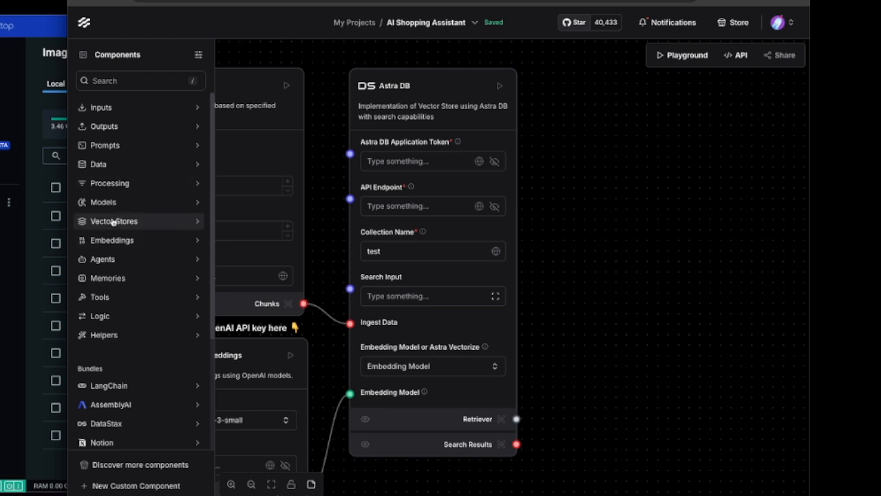
{"action": "left_click", "coordinate": [113, 221]}
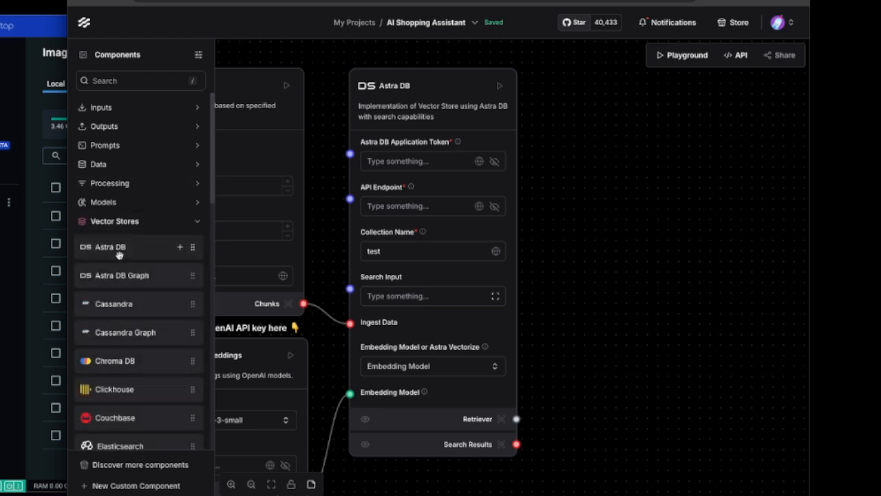
{"action": "scroll", "coordinate": [126, 183], "scroll_direction": "down", "scroll_amount": 5}
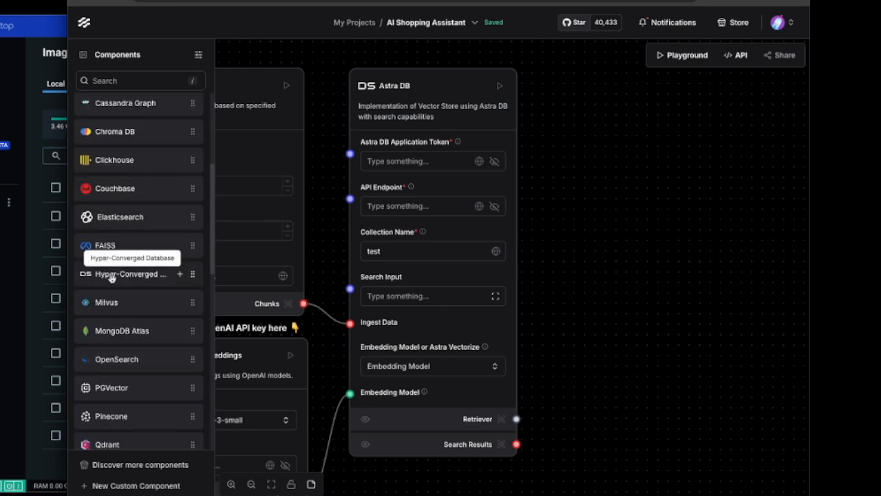
{"action": "left_click_drag", "start_coordinate": [106, 276], "coordinate": [556, 137]}
{"action": "left_click_drag", "start_coordinate": [614, 137], "coordinate": [584, 77]}
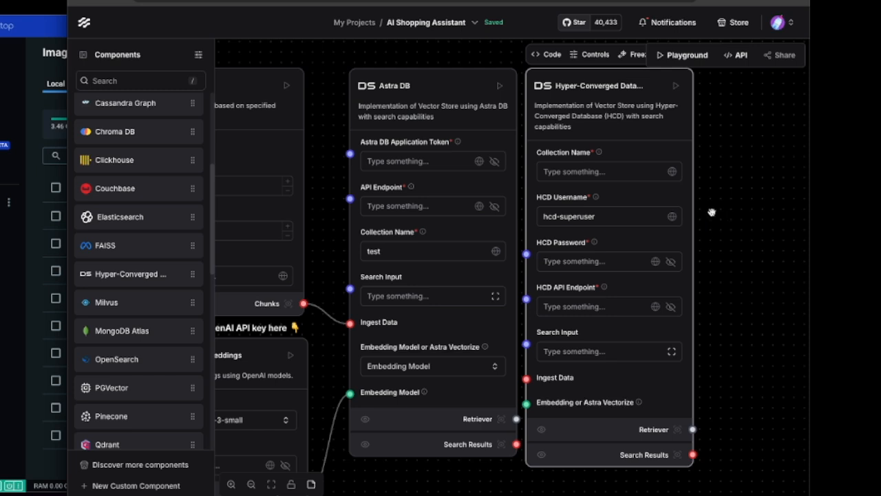
- Delete the Astra DB component from the load data flow
{"action": "left_click", "coordinate": [459, 79]}
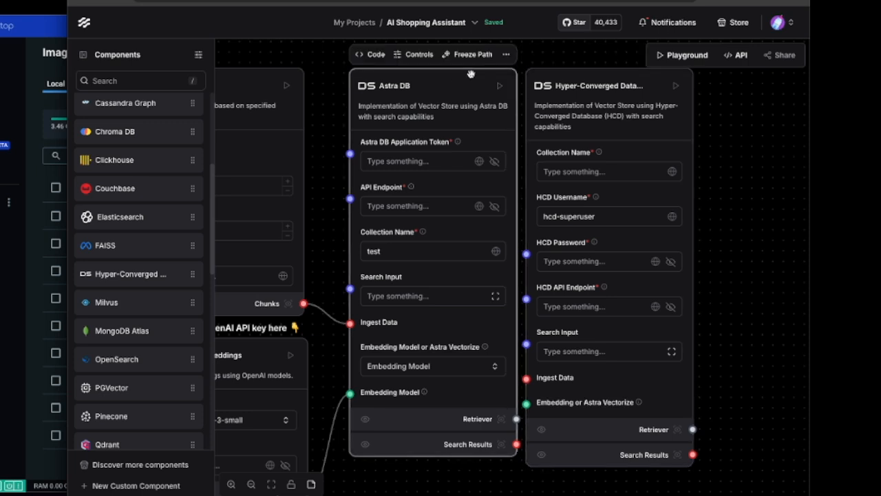
{"action": "left_click", "coordinate": [506, 59]}
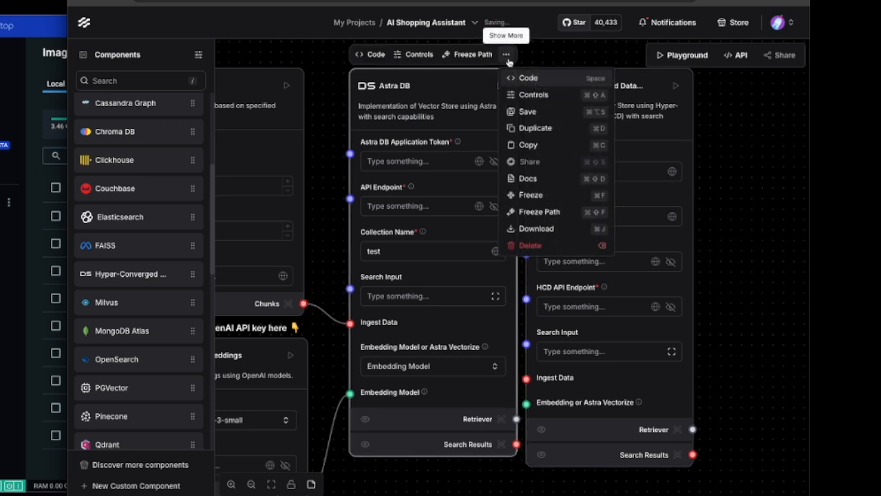
{"action": "left_click", "coordinate": [529, 247]}
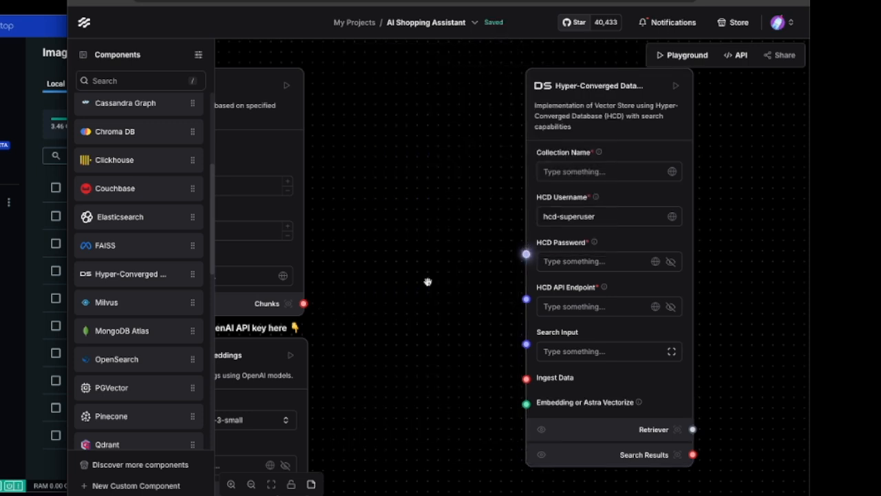
- Connect Split Text's Chunks output to the Hyper-Converged Database component's Ingest Data input and move that component closer to Split Text
{"action": "left_click_drag", "start_coordinate": [304, 303], "coordinate": [526, 378]}
{"action": "left_click_drag", "start_coordinate": [368, 429], "coordinate": [332, 440]}
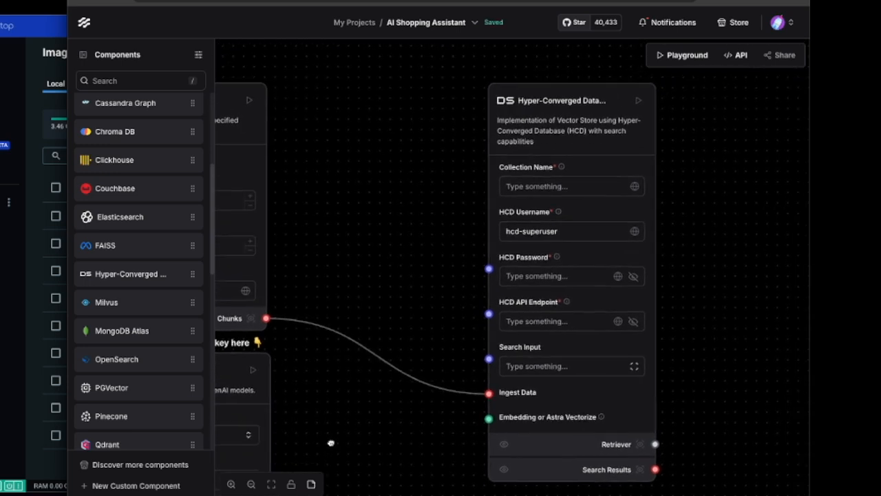
{"action": "left_click_drag", "start_coordinate": [600, 91], "coordinate": [469, 97]}
- Set the Hyper-Converged Database component's collection name to shopping_assistant_vector_data
{"action": "left_click", "coordinate": [469, 193]}
{"action": "left_click", "coordinate": [463, 187]}
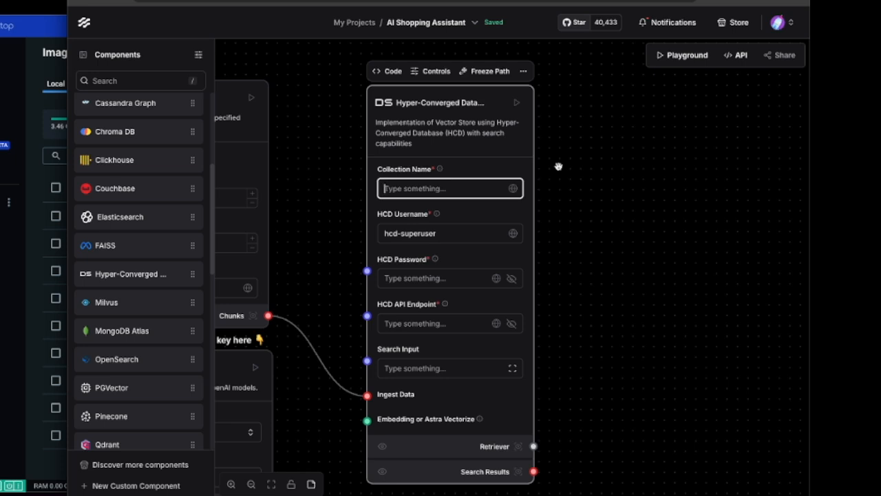
{"action": "type", "text": "shopping_assistant_vector_data"}
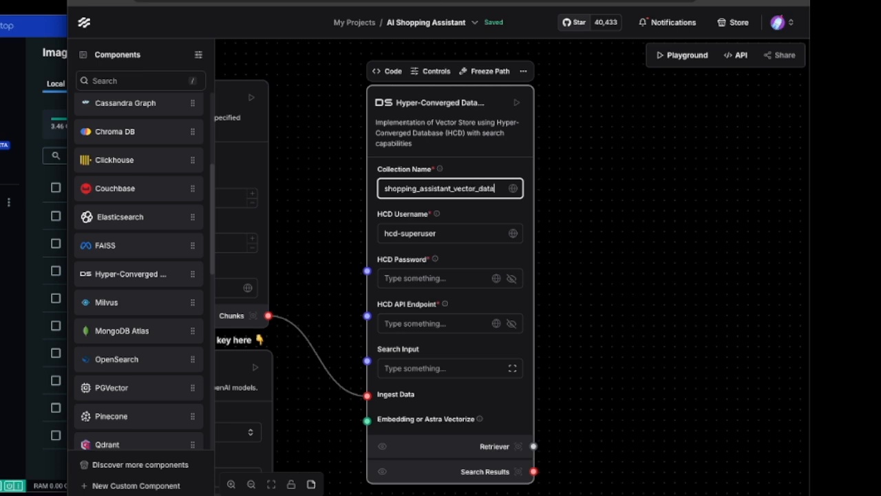
{"action": "left_click_drag", "start_coordinate": [611, 236], "coordinate": [612, 234]}
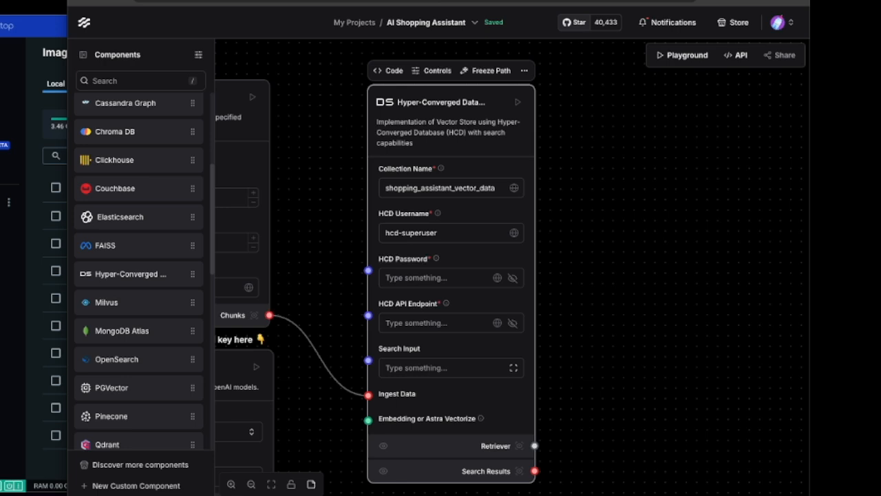
- Paste the copied load balancer address as the Hyper-Converged Database component's HCD API endpoint and reveal the masked text
{"action": "left_click", "coordinate": [420, 323]}
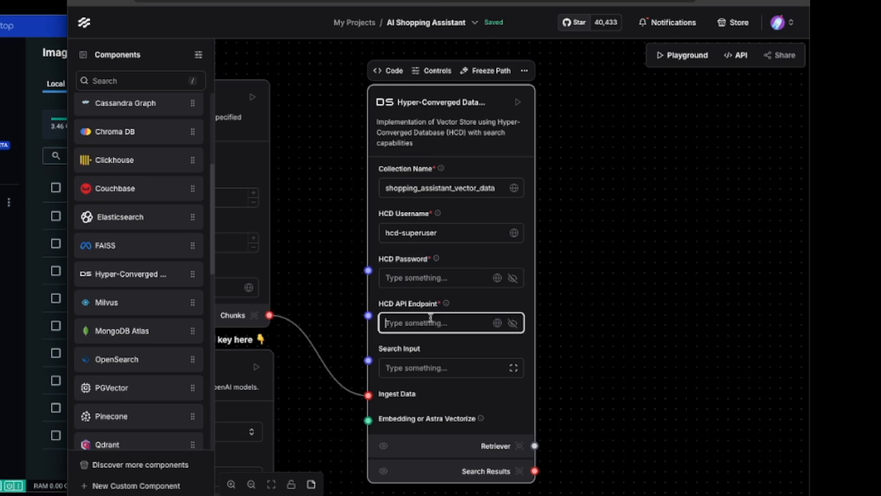
{"action": "key", "text": "ctrl+v"}
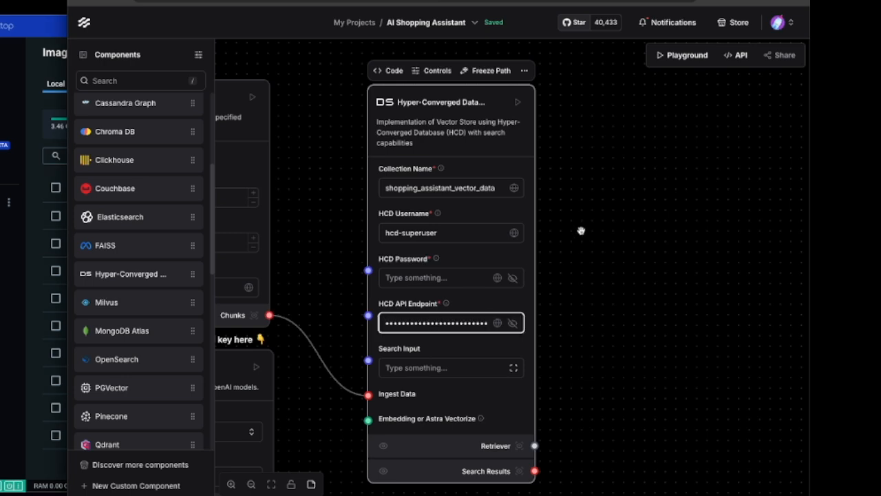
{"action": "left_click", "coordinate": [512, 323]}
{"action": "left_click", "coordinate": [417, 328]}
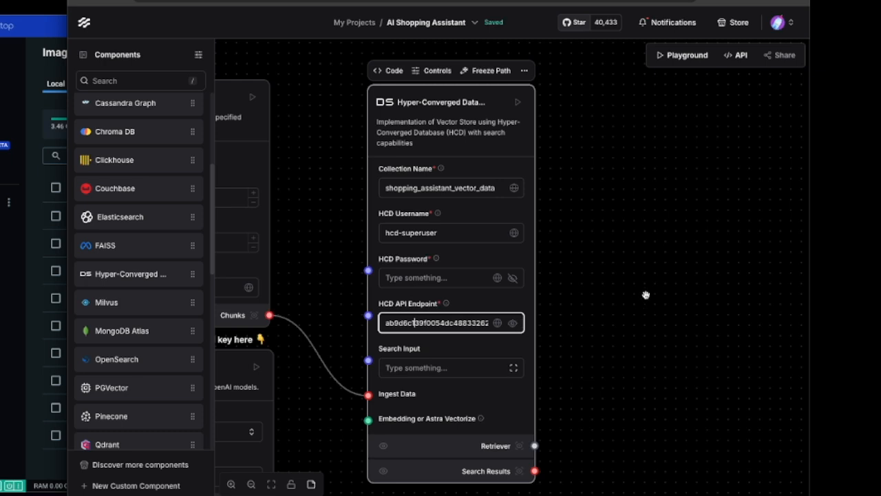
- Examine the pasted HCD API endpoint from its beginning to its end
{"action": "key", "text": "Home"}
{"action": "key", "text": "End"}
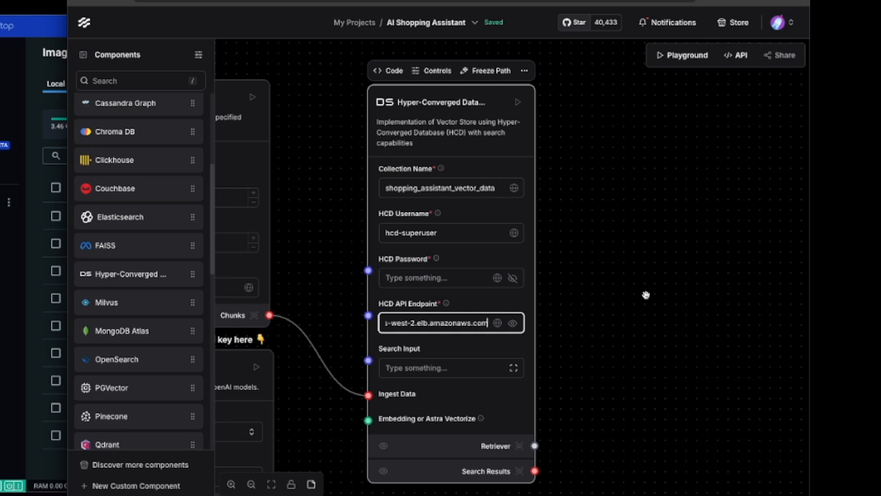
{"action": "key", "text": "Left"}
{"action": "key", "text": "Left"}
{"action": "key", "text": "Left"}
{"action": "key", "text": "Left"}
{"action": "key", "text": "Left"}
{"action": "key", "text": "Left"}
{"action": "key", "text": "Left"}
{"action": "key", "text": "Left"}
{"action": "key", "text": "Left"}
{"action": "key", "text": "Left"}
{"action": "key", "text": "Left"}
{"action": "key", "text": "Left"}
{"action": "key", "text": "Left"}
{"action": "key", "text": "Left"}
{"action": "key", "text": "Left"}
{"action": "key", "text": "Left"}
{"action": "key", "text": "Left"}
{"action": "key", "text": "Left"}
{"action": "key", "text": "Left"}
{"action": "key", "text": "Left"}
{"action": "key", "text": "Left"}
{"action": "key", "text": "Left"}
{"action": "key", "text": "Left"}
{"action": "key", "text": "Left"}
{"action": "key", "text": "Left"}
{"action": "key", "text": "Left"}
{"action": "key", "text": "Left"}
{"action": "key", "text": "Left"}
{"action": "key", "text": "Left"}
{"action": "key", "text": "Left"}
{"action": "key", "text": "Left"}
{"action": "key", "text": "Left"}
{"action": "key", "text": "Left"}
{"action": "key", "text": "Left"}
{"action": "key", "text": "Left"}
{"action": "key", "text": "Left"}
{"action": "key", "text": "Left"}
{"action": "key", "text": "Left"}
{"action": "key", "text": "Left"}
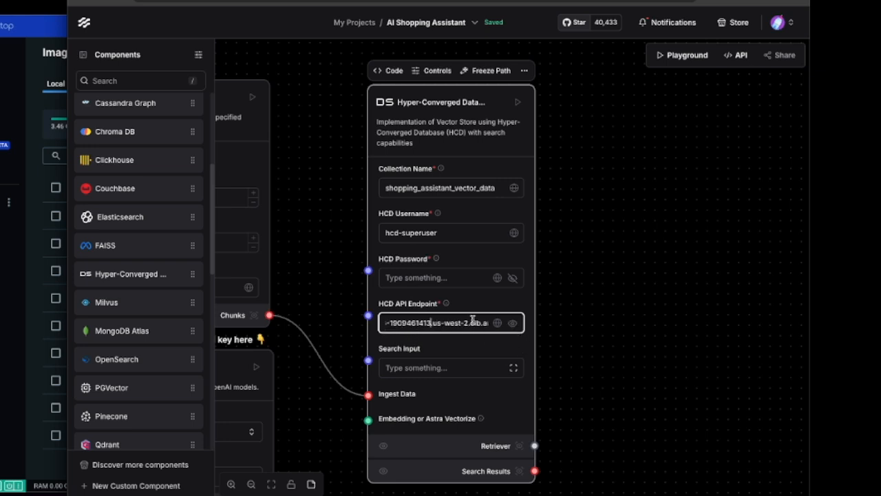
{"action": "key", "text": "Right"}
{"action": "key", "text": "Right"}
{"action": "key", "text": "Right"}
{"action": "key", "text": "Right"}
{"action": "key", "text": "Right"}
{"action": "key", "text": "Right"}
{"action": "key", "text": "Right"}
{"action": "key", "text": "Right"}
{"action": "key", "text": "Right"}
{"action": "key", "text": "Right"}
{"action": "key", "text": "Right"}
{"action": "key", "text": "Right"}
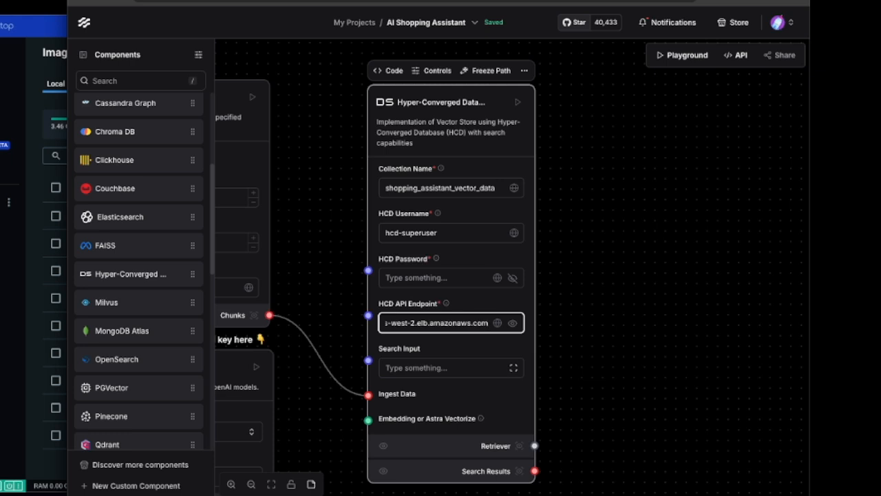
{"action": "key", "text": "Left"}
{"action": "key", "text": "Left"}
{"action": "key", "text": "Left"}
{"action": "key", "text": "Left"}
{"action": "key", "text": "Left"}
{"action": "key", "text": "Left"}
{"action": "key", "text": "Left"}
{"action": "key", "text": "Left"}
{"action": "key", "text": "Left"}
{"action": "key", "text": "Left"}
{"action": "key", "text": "Left"}
{"action": "key", "text": "Left"}
{"action": "key", "text": "Left"}
{"action": "key", "text": "Left"}
{"action": "key", "text": "Left"}
{"action": "key", "text": "Left"}
{"action": "key", "text": "Left"}
{"action": "key", "text": "Left"}
{"action": "key", "text": "Left"}
{"action": "key", "text": "Left"}
{"action": "key", "text": "Left"}
{"action": "key", "text": "Left"}
{"action": "key", "text": "Left"}
{"action": "key", "text": "Left"}
{"action": "key", "text": "Left"}
{"action": "key", "text": "Left"}
{"action": "key", "text": "Left"}
{"action": "key", "text": "Left"}
{"action": "key", "text": "Left"}
{"action": "key", "text": "Left"}
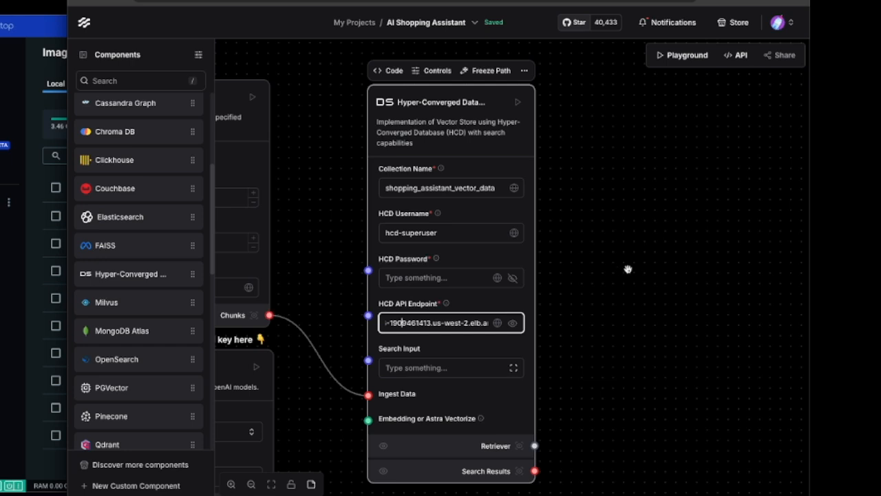
{"action": "left_click", "coordinate": [586, 300]}
- Set the component's HCD username to test-for-echo-superuser
{"action": "left_click", "coordinate": [387, 233]}
{"action": "double_click", "coordinate": [392, 232]}
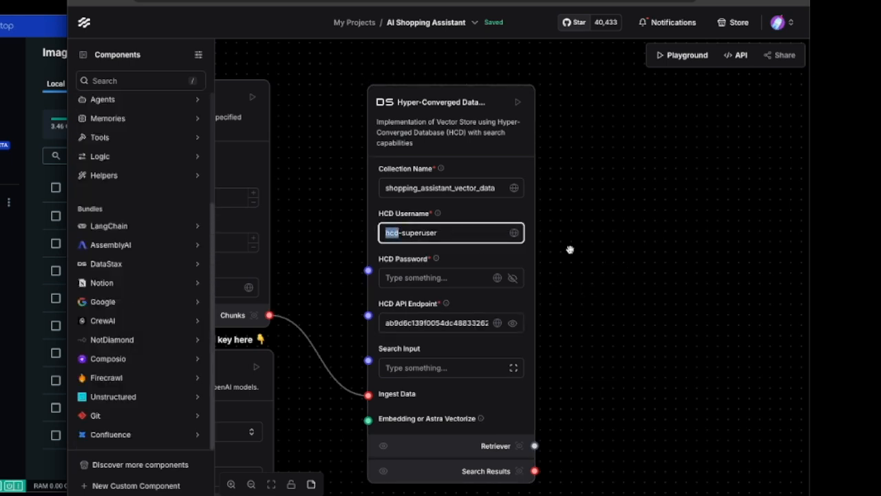
{"action": "type", "text": "test-for-eafc"}
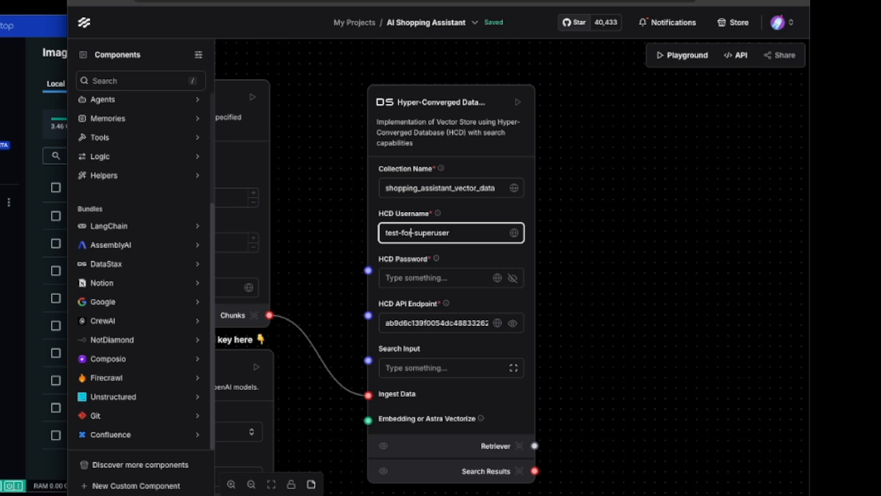
{"action": "key", "text": "BackSpace"}
{"action": "key", "text": "BackSpace"}
{"action": "key", "text": "BackSpace"}
{"action": "type", "text": "cho"}
{"action": "left_click", "coordinate": [691, 314]}
- Enter the superuser's password as the component's HCD password
{"action": "left_click", "coordinate": [438, 280]}
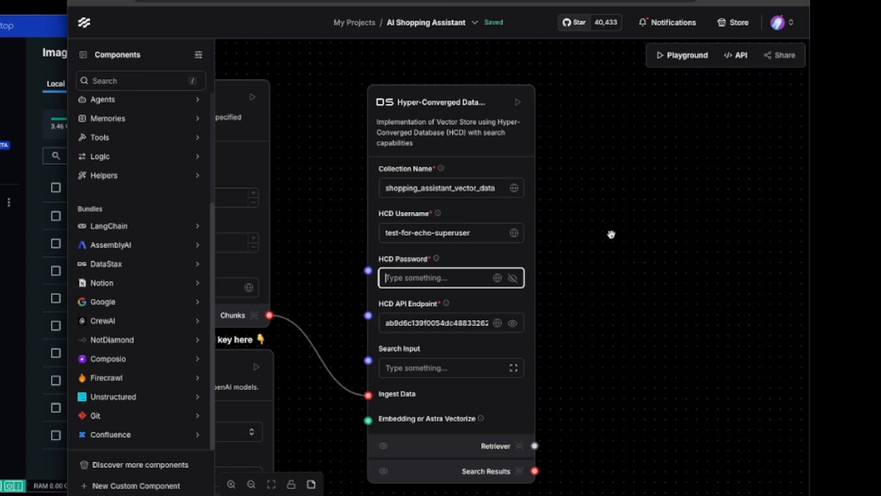
{"action": "type", "text": "*************"}
{"action": "left_click", "coordinate": [624, 255]}
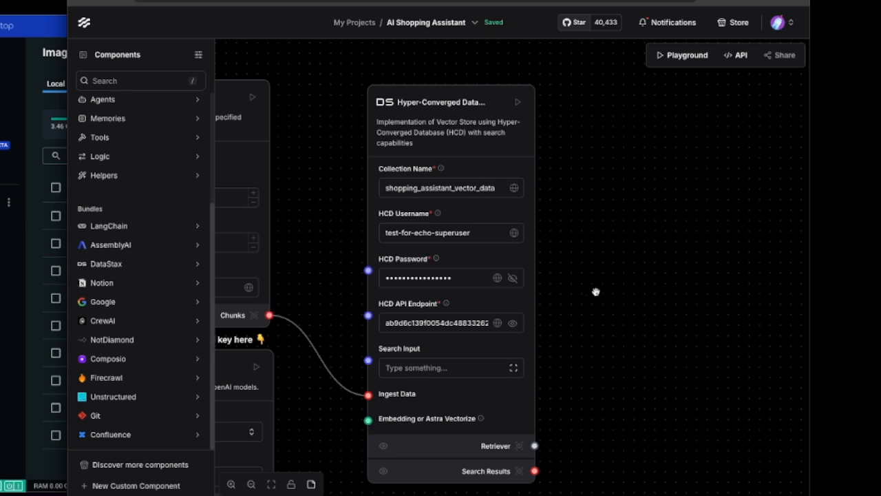
- Replace the OpenAI Embeddings component below Split Text with an Amazon Bedrock Embeddings component
{"action": "left_click_drag", "start_coordinate": [586, 324], "coordinate": [761, 179]}
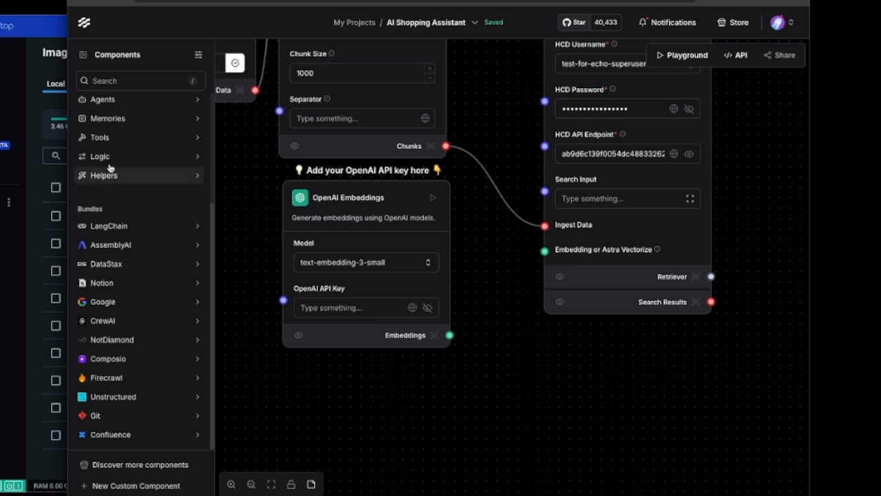
{"action": "scroll", "coordinate": [119, 393], "scroll_direction": "up", "scroll_amount": 4}
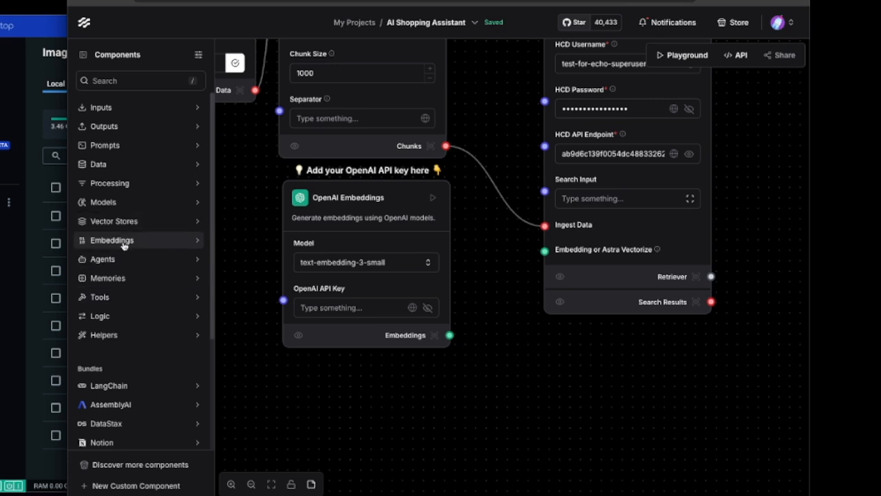
{"action": "left_click", "coordinate": [122, 241]}
{"action": "mouse_move", "coordinate": [367, 183]}
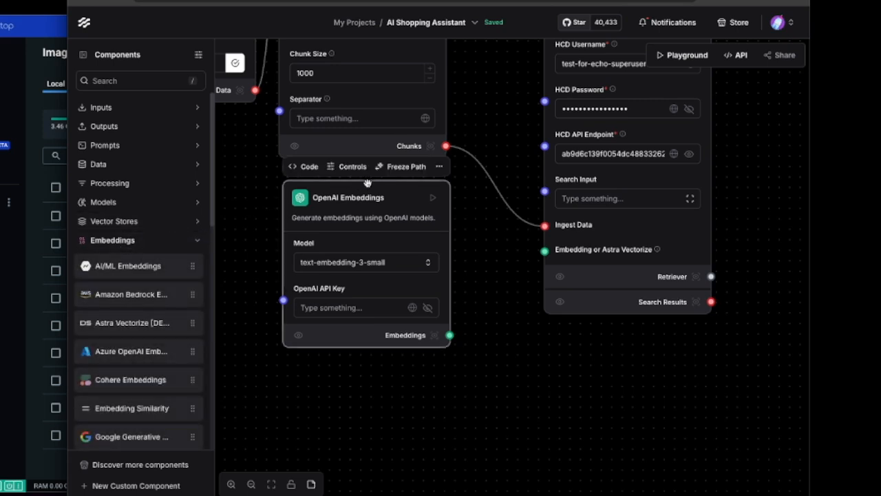
{"action": "left_click", "coordinate": [439, 167]}
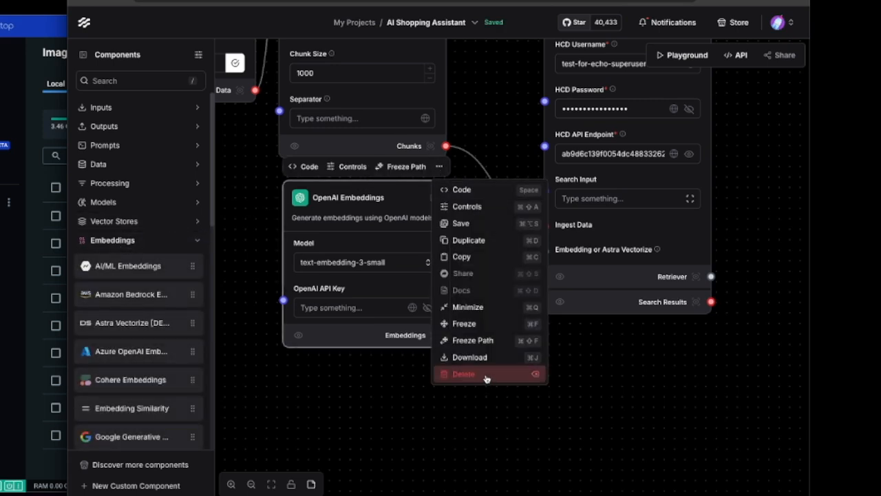
{"action": "left_click", "coordinate": [489, 377]}
{"action": "left_click_drag", "start_coordinate": [105, 297], "coordinate": [382, 192]}
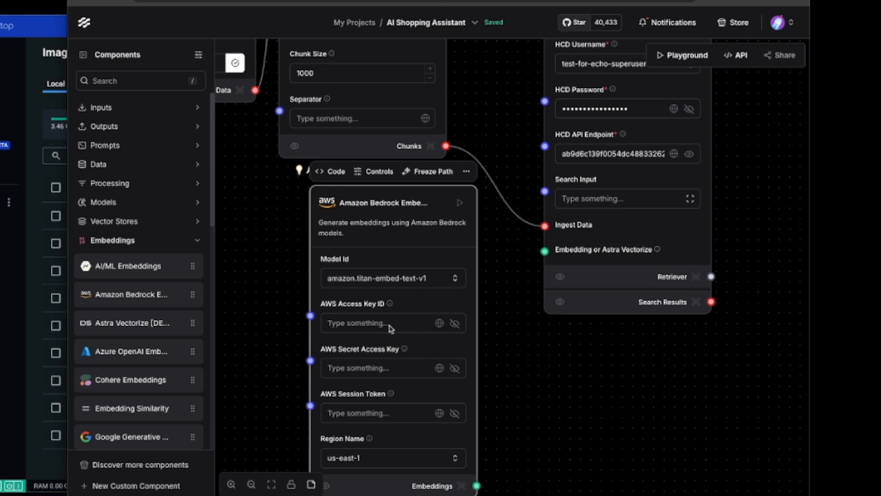
- Paste the AWS secret access key and the AWS access key ID into the Amazon Bedrock Embeddings component
{"action": "left_click", "coordinate": [392, 368]}
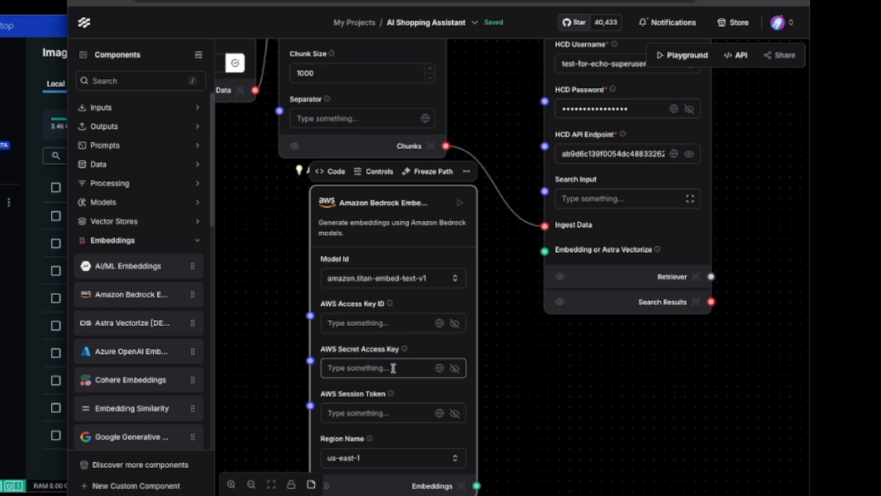
{"action": "key", "text": "ctrl+v"}
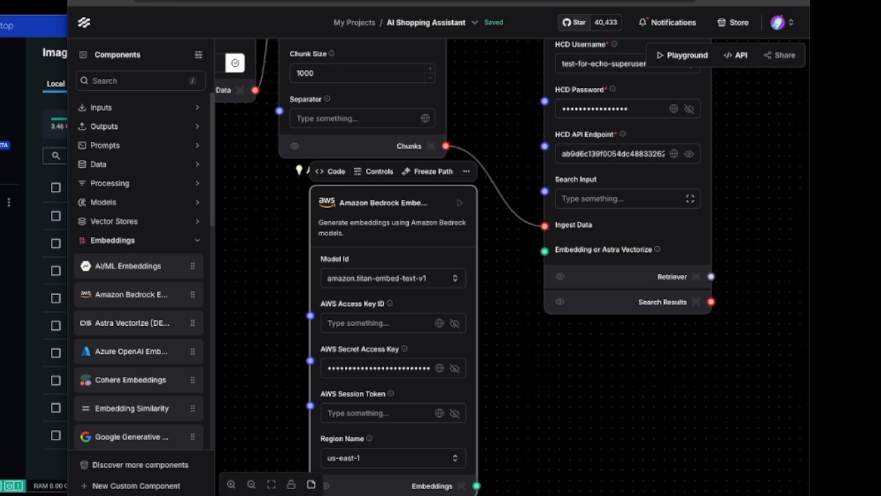
{"action": "left_click", "coordinate": [362, 323]}
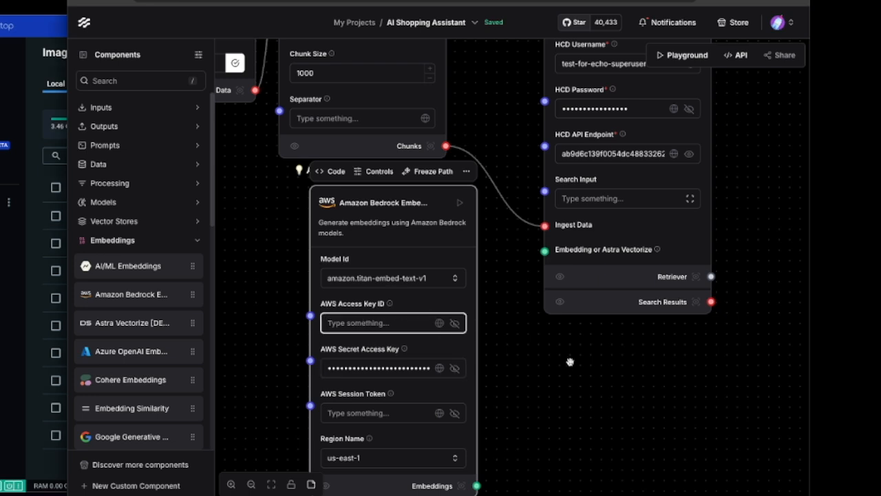
{"action": "key", "text": "ctrl+v"}
- Set the Bedrock component's region to us-west-2 and connect its Embeddings output to the Hyper-Converged Database's Embedding or Astra Vectorize input
{"action": "mouse_move", "coordinate": [535, 420]}
{"action": "left_mouse_down"}
{"action": "mouse_move", "coordinate": [531, 411]}
{"action": "mouse_move", "coordinate": [549, 392]}
{"action": "mouse_move", "coordinate": [548, 416]}
{"action": "left_mouse_up"}
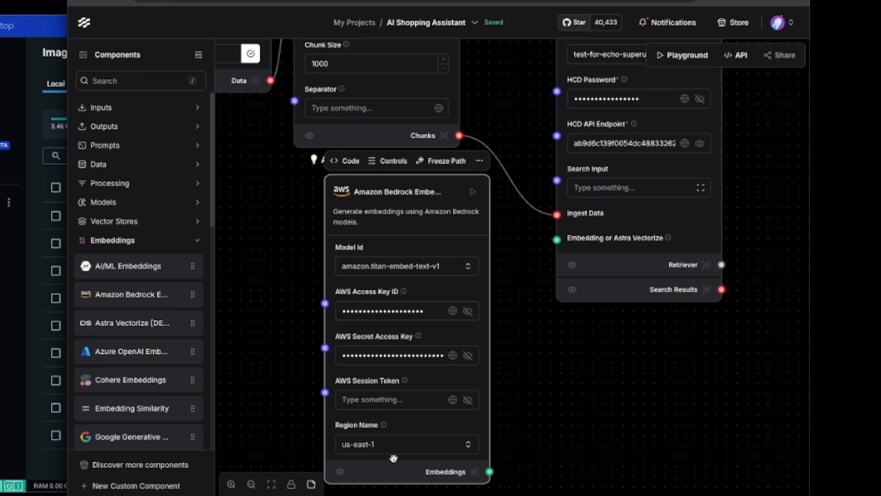
{"action": "left_click", "coordinate": [396, 446]}
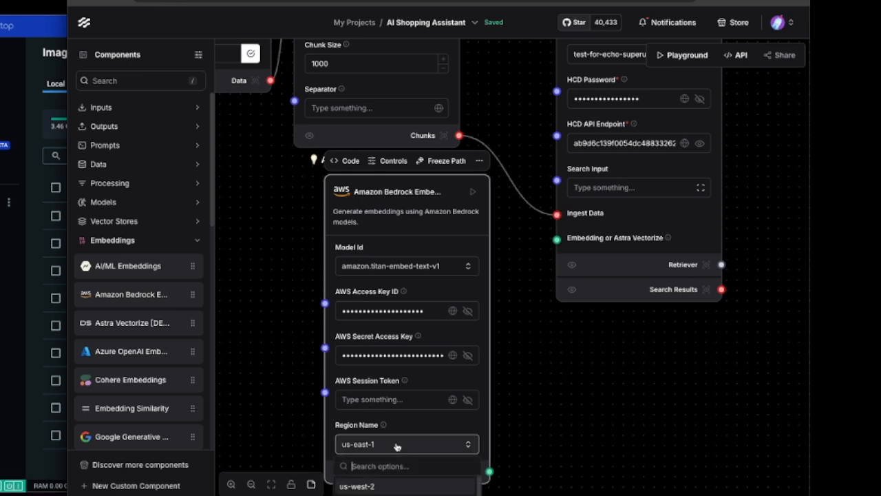
{"action": "left_click", "coordinate": [355, 486]}
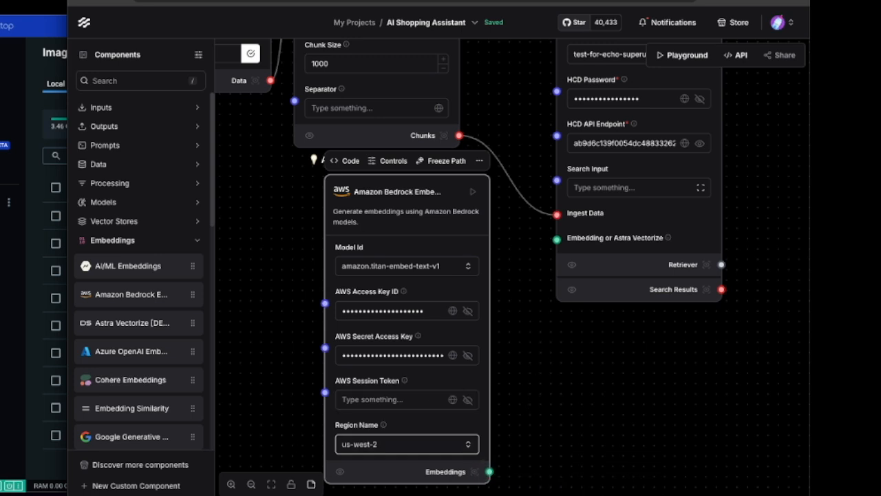
{"action": "left_click_drag", "start_coordinate": [489, 472], "coordinate": [557, 241]}
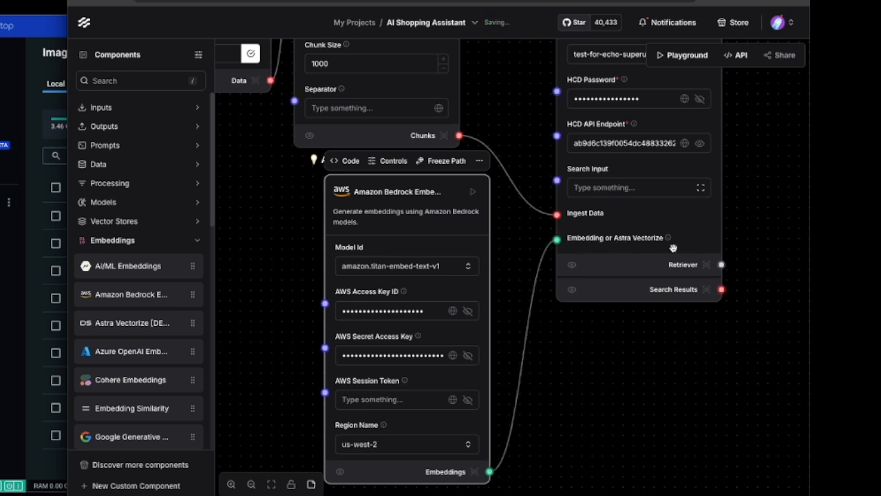
- Review the whole load data flow and the connections between its File, Split Text, Bedrock Embeddings and Hyper-Converged Database components
{"action": "left_click_drag", "start_coordinate": [595, 357], "coordinate": [624, 402]}
{"action": "scroll", "coordinate": [638, 426], "scroll_direction": "down", "scroll_amount": 3}
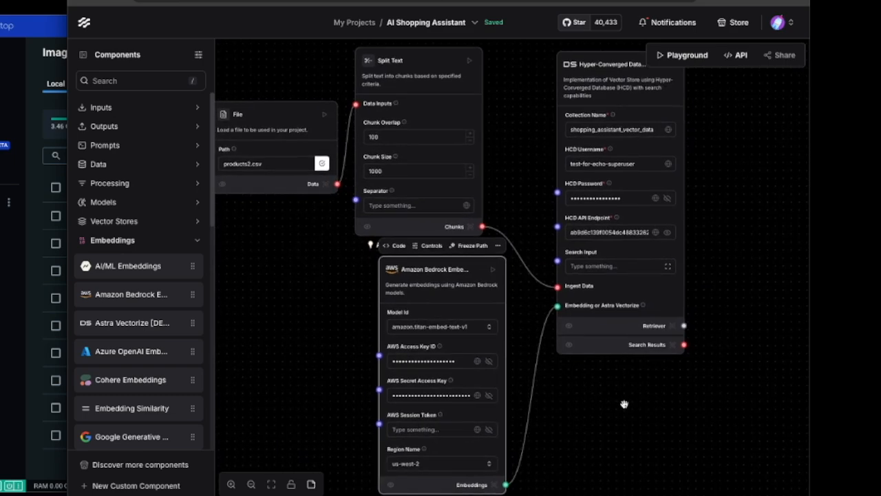
{"action": "scroll", "coordinate": [624, 403], "scroll_direction": "down", "scroll_amount": 1}
{"action": "scroll", "coordinate": [623, 403], "scroll_direction": "down", "scroll_amount": 3}
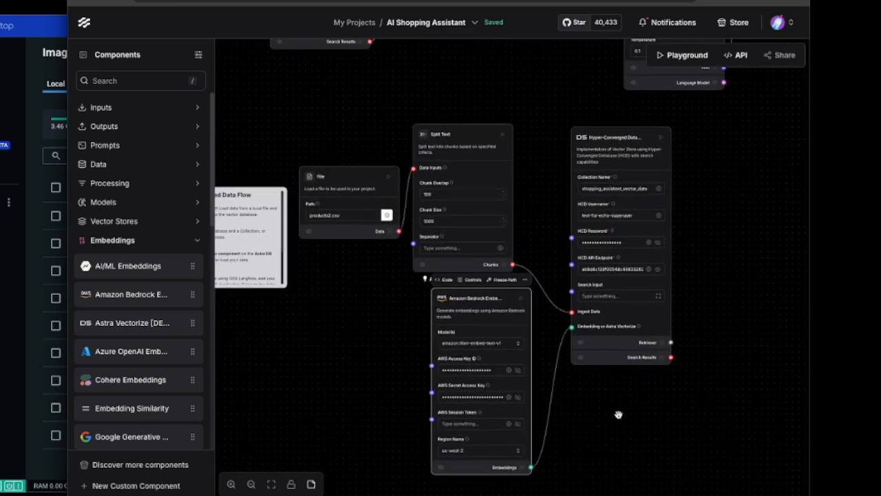
{"action": "scroll", "coordinate": [620, 416], "scroll_direction": "up", "scroll_amount": 1}
{"action": "left_click_drag", "start_coordinate": [629, 423], "coordinate": [573, 396]}
{"action": "scroll", "coordinate": [572, 388], "scroll_direction": "up", "scroll_amount": 1}
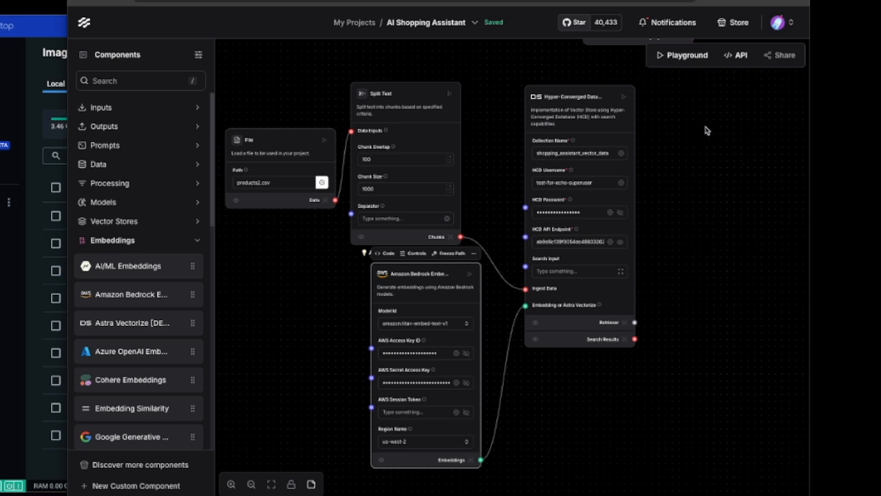
{"action": "scroll", "coordinate": [694, 153], "scroll_direction": "up", "scroll_amount": 1}
{"action": "left_click_drag", "start_coordinate": [678, 167], "coordinate": [699, 159]}
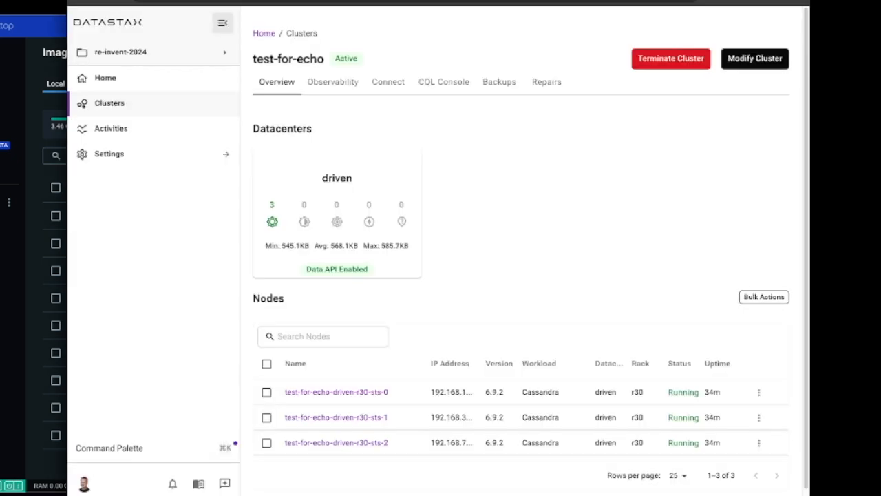
- In the DataStax cluster console, log in to test-for-echo's CQL Console as test-for-echo-superuser with the account password and run "desc keyspaces;"
{"action": "left_click", "coordinate": [440, 83]}
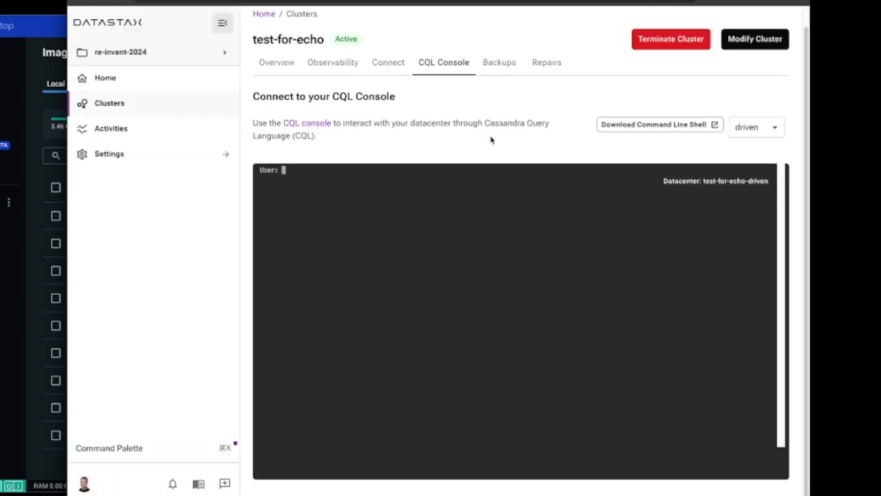
{"action": "type", "text": "test-for-echo-superuser"}
{"action": "key", "text": "Return"}
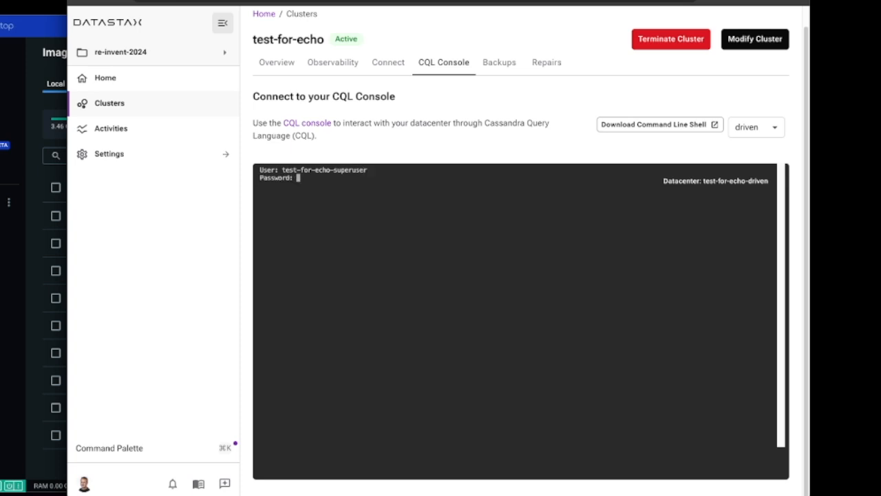
{"action": "key", "text": "Return"}
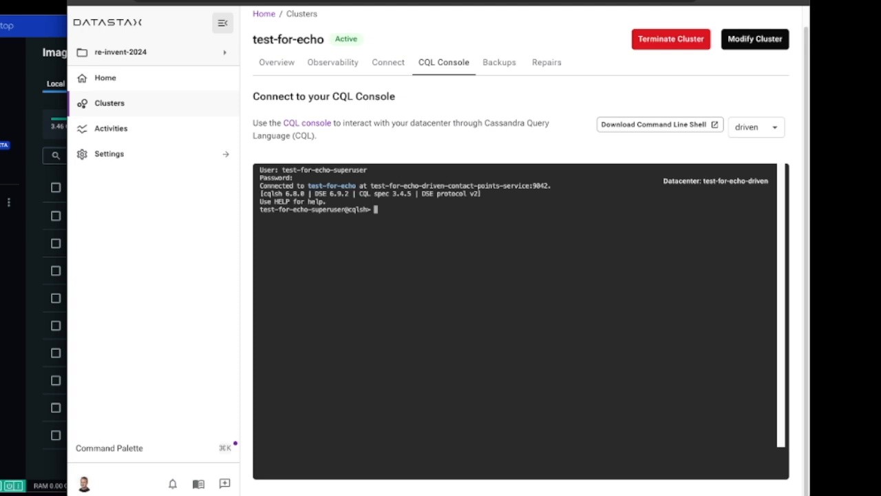
{"action": "type", "text": "desc keyspaces;"}
{"action": "key", "text": "Return"}
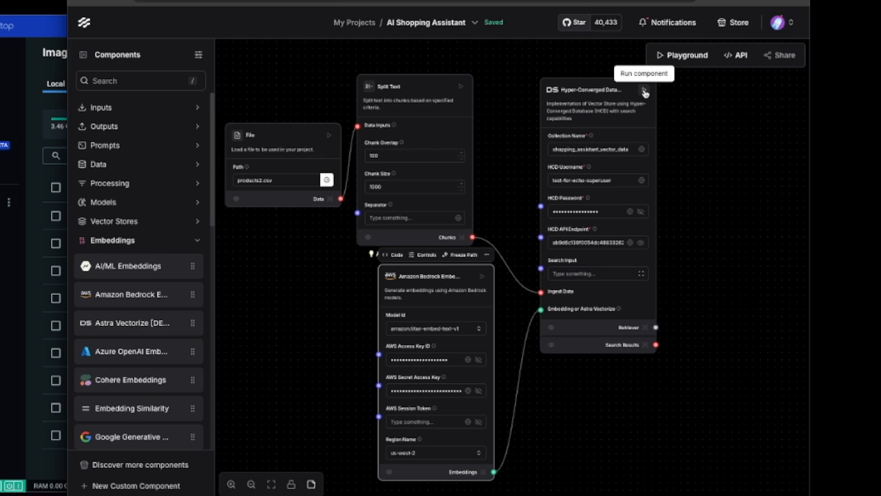
- Switch back to the AI Shopping Assistant flow in Langflow and run the Hyper-Converged Database component
{"action": "left_click", "coordinate": [645, 93]}
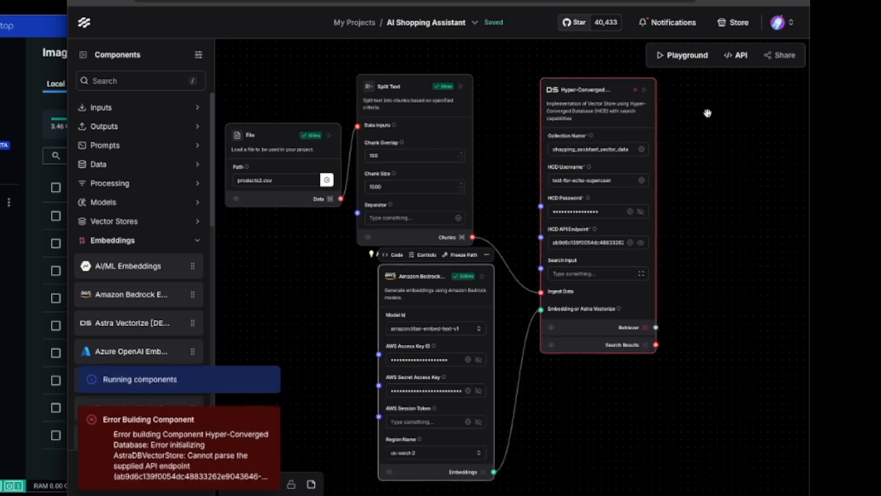
{"action": "left_click", "coordinate": [599, 242]}
{"action": "key", "text": "super+Right"}
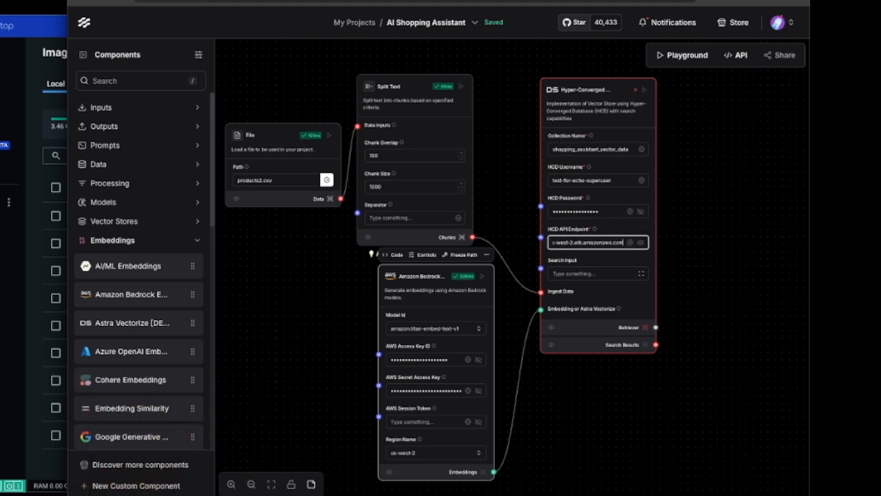
{"action": "type", "text": ":8181"}
{"action": "left_click", "coordinate": [644, 89]}
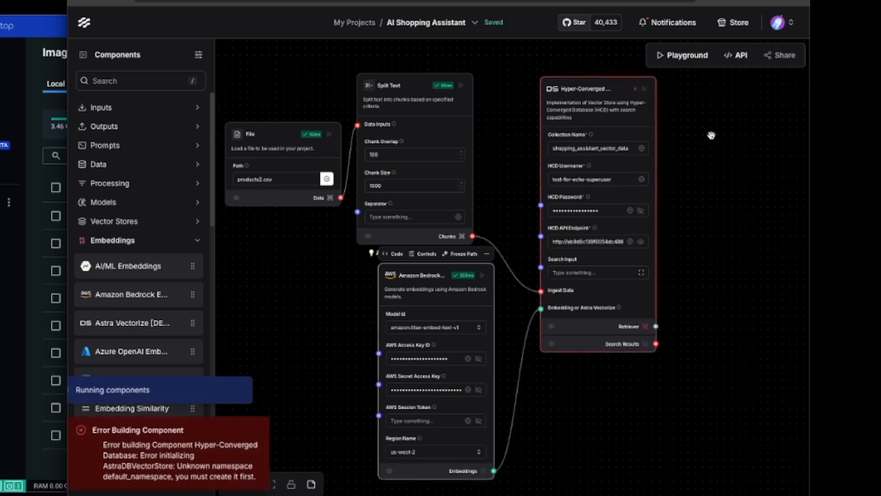
{"action": "left_click", "coordinate": [644, 89]}
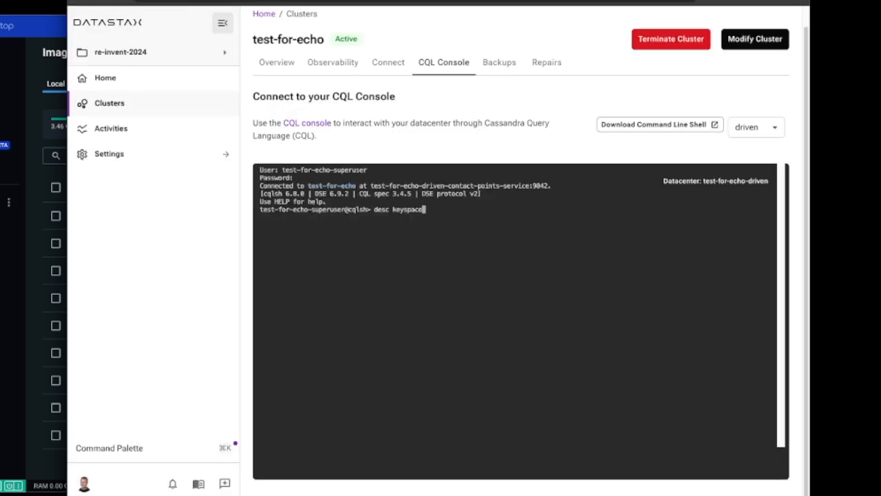
- In the DataStax CQL Console, run "desc keyspaces;" and describe the system_auth keyspace
{"action": "type", "text": ";"}
{"action": "key", "text": "Return"}
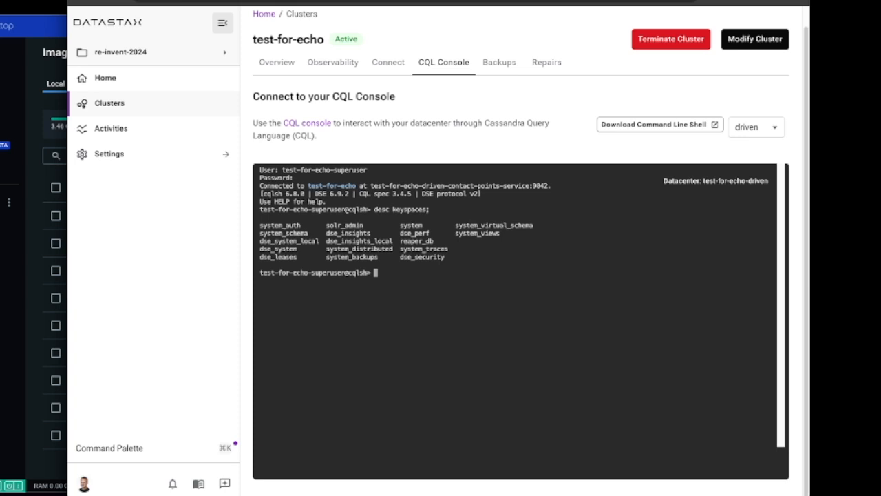
{"action": "type", "text": "des"}
{"action": "type", "text": "c"}
{"action": "key", "text": "BackSpace"}
{"action": "key", "text": "BackSpace"}
{"action": "key", "text": "BackSpace"}
{"action": "key", "text": "BackSpace"}
{"action": "key", "text": "BackSpace"}
{"action": "type", "text": "use system_auth ;"}
{"action": "key", "text": "Return"}
{"action": "type", "text": "de"}
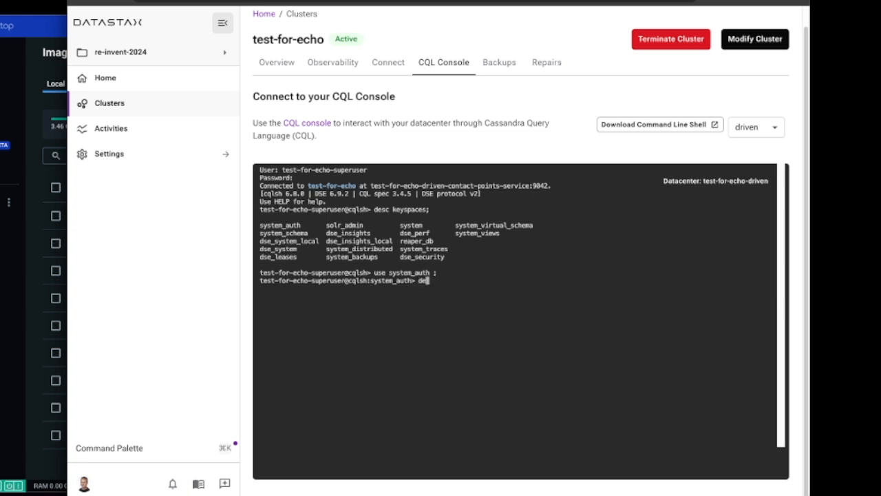
{"action": "type", "text": "sc keyspace;"}
{"action": "key", "text": "Return"}
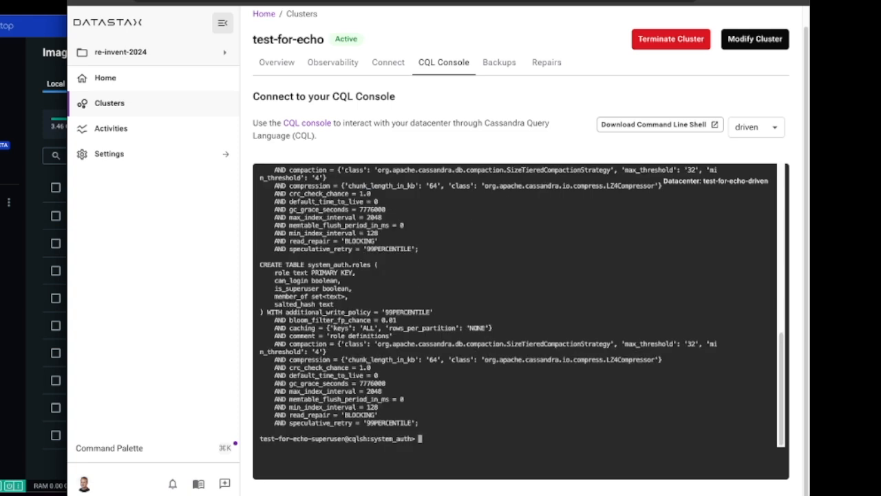
- Create keyspace default_namespace, reusing system_auth's options: replication class NetworkTopologyStrategy, 'driven': '3', and durable_writes = true
{"action": "scroll", "coordinate": [285, 340], "scroll_direction": "up", "scroll_amount": 10}
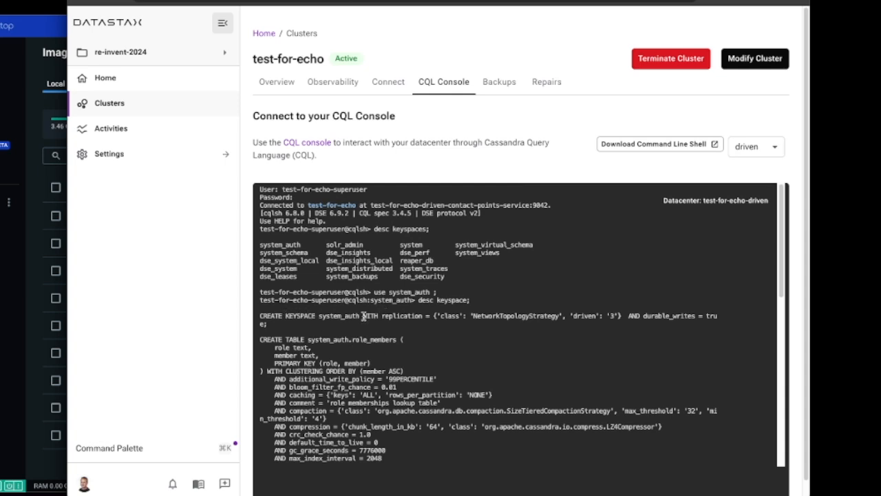
{"action": "left_click_drag", "start_coordinate": [363, 315], "coordinate": [265, 323]}
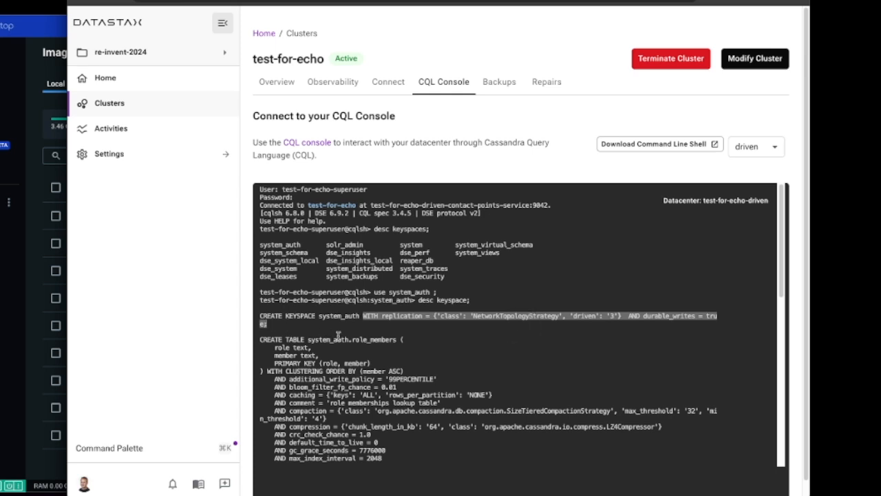
{"action": "type", "text": "CREATE KEYSPACE"}
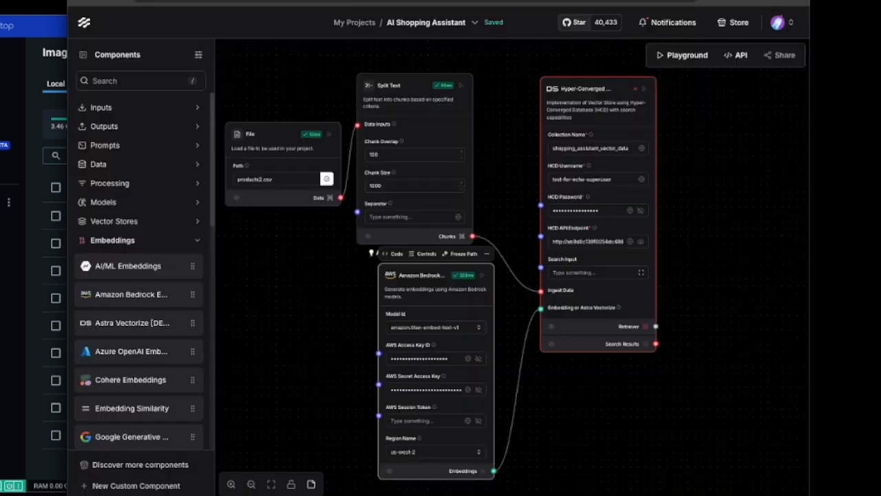
{"action": "left_click", "coordinate": [672, 24]}
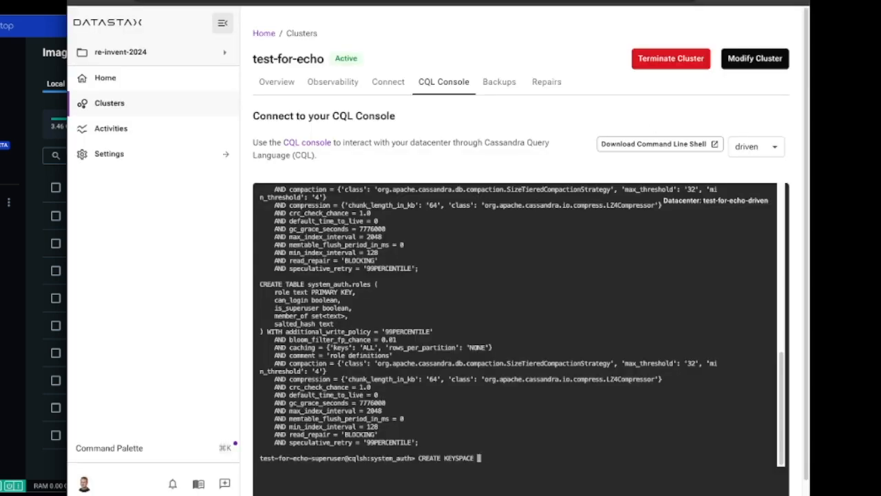
{"action": "type", "text": "default_namespace"}
{"action": "type", "text": "WITH replication = {'class': 'NetworkTopologyStrategy', 'driven': '3'}  AND durable_writes = true;"}
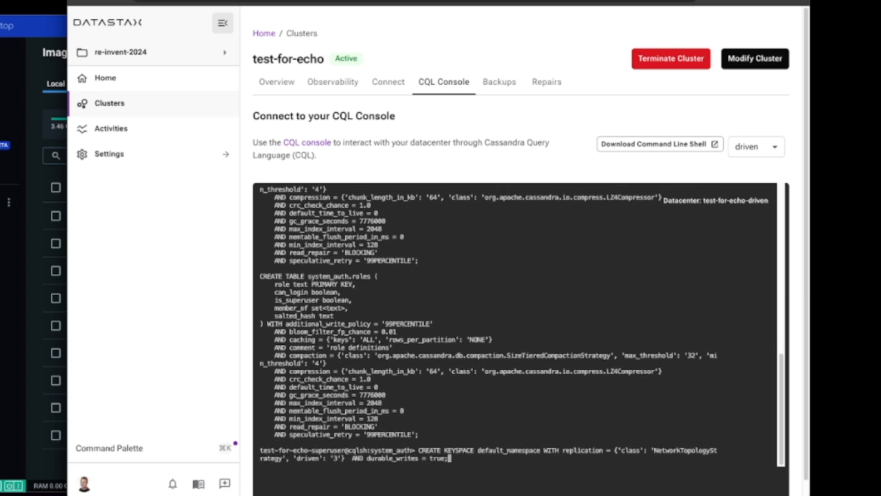
{"action": "key", "text": "Return"}
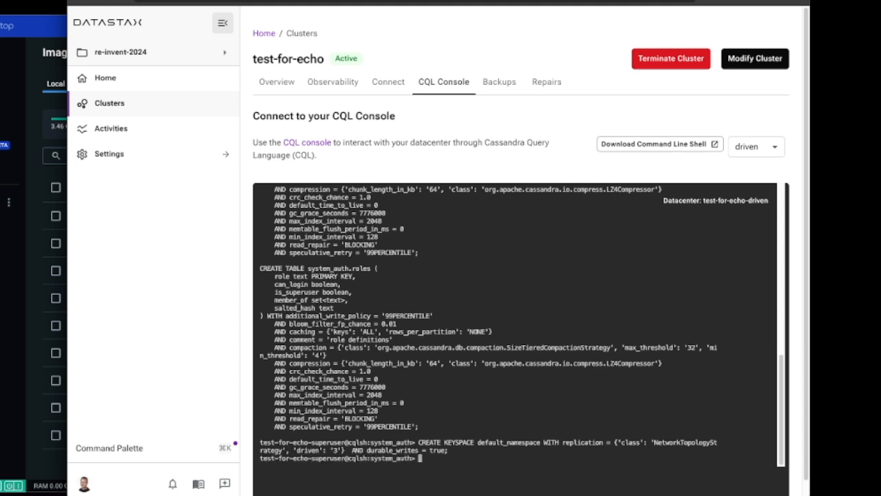
- Switch to the default_namespace keyspace and run "desc KEYSPACE;" to check its definition
{"action": "type", "text": "use default_namespace ;"}
{"action": "key", "text": "Return"}
{"action": "type", "text": "desc KEYSPACE"}
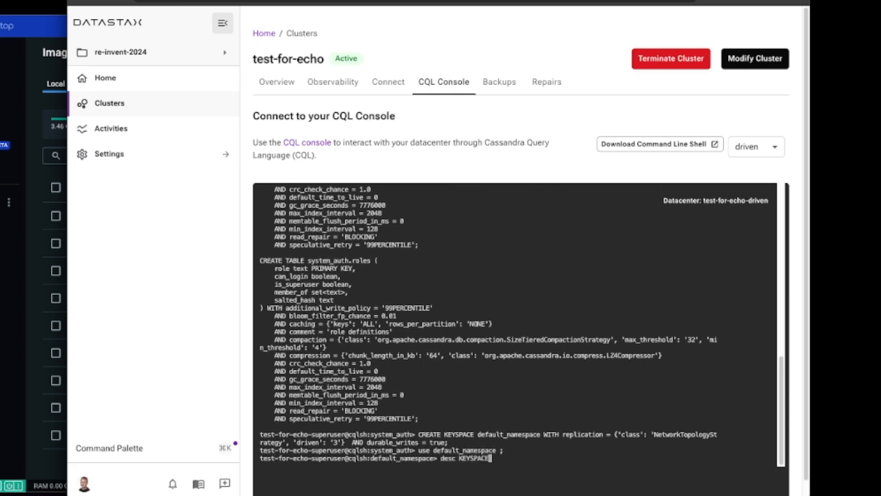
{"action": "type", "text": ";"}
{"action": "key", "text": "Return"}
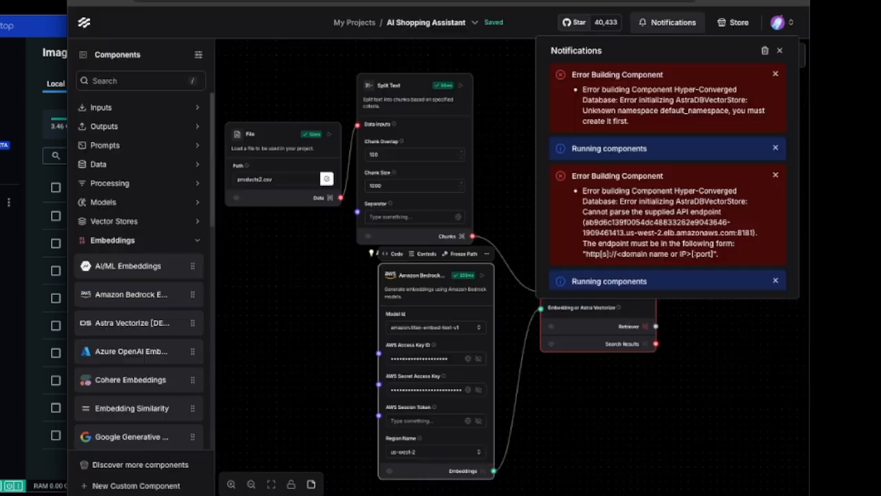
- Back in the Langflow flow, close the notifications and rerun the Hyper-Converged Database component
{"action": "left_click", "coordinate": [779, 50]}
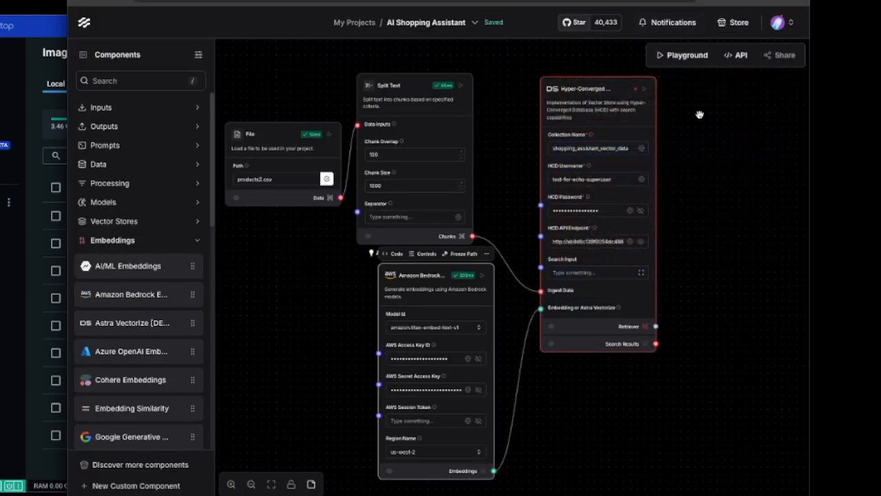
{"action": "left_click", "coordinate": [645, 90]}
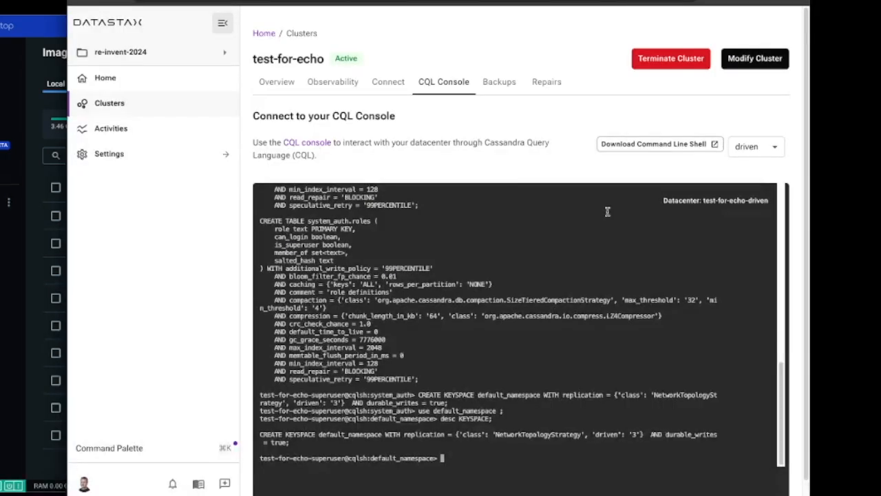
- Return to the DataStax CQL Console and describe the default_namespace keyspace again
{"action": "type", "text": "desc KEYSPACE table"}
{"action": "key", "text": "BackSpace"}
{"action": "key", "text": "BackSpace"}
{"action": "key", "text": "BackSpace"}
{"action": "key", "text": "BackSpace"}
{"action": "key", "text": "BackSpace"}
{"action": "key", "text": "BackSpace"}
{"action": "key", "text": "BackSpace"}
{"action": "key", "text": "Up"}
{"action": "key", "text": "Return"}
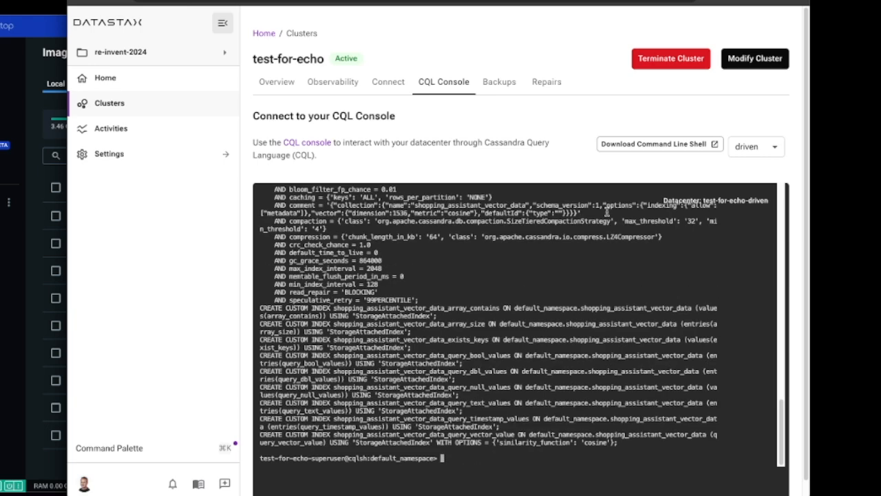
- Examine the shopping_assistant_vector_data table's columns, indexes and query_vector_value vector type in the keyspace description
{"action": "scroll", "coordinate": [345, 329], "scroll_direction": "up", "scroll_amount": 5}
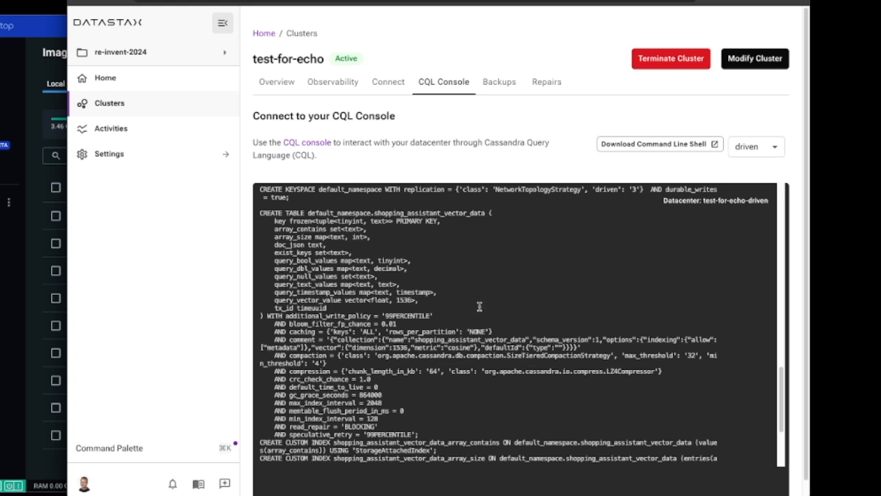
{"action": "scroll", "coordinate": [482, 303], "scroll_direction": "down", "scroll_amount": 5}
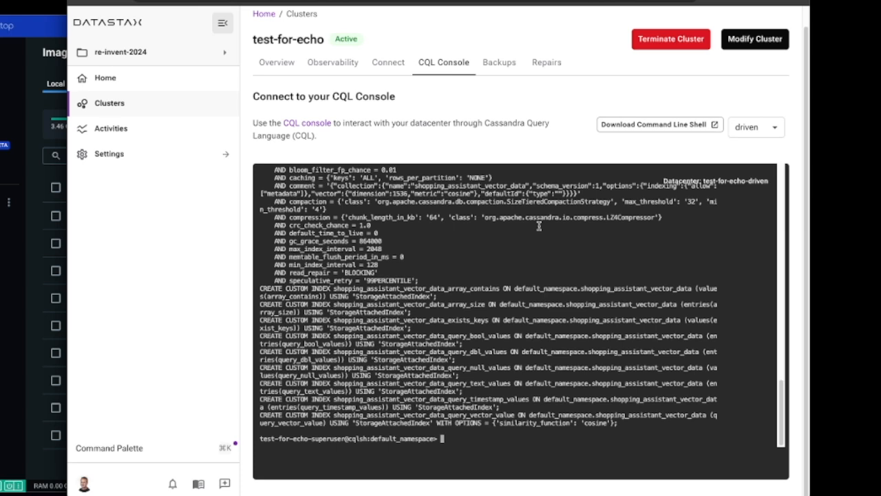
{"action": "scroll", "coordinate": [469, 372], "scroll_direction": "up", "scroll_amount": 3}
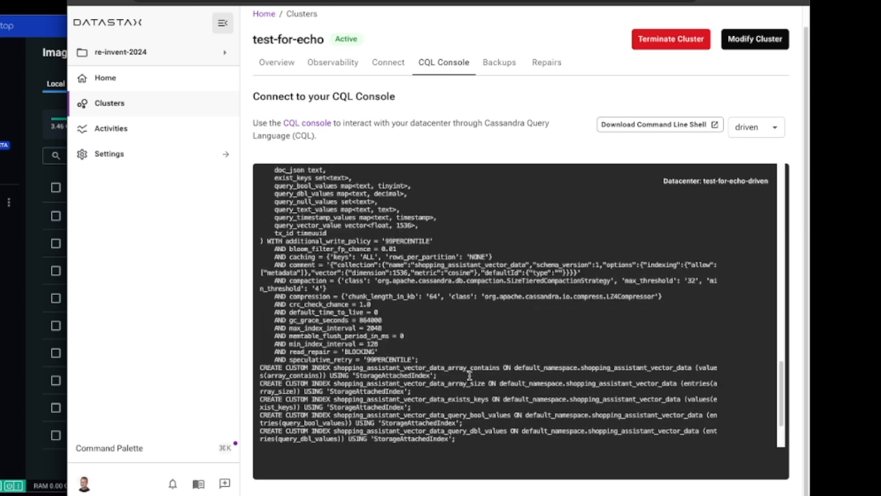
{"action": "scroll", "coordinate": [469, 373], "scroll_direction": "up", "scroll_amount": 2}
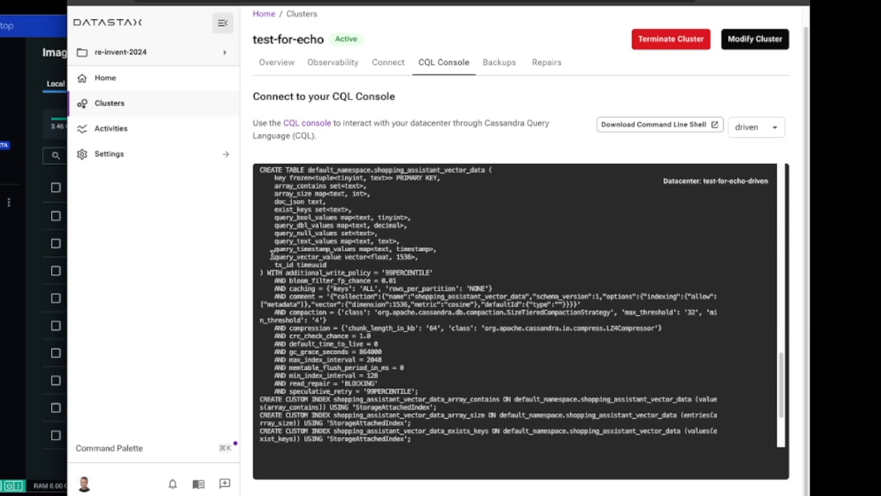
{"action": "left_click_drag", "start_coordinate": [272, 257], "coordinate": [432, 259]}
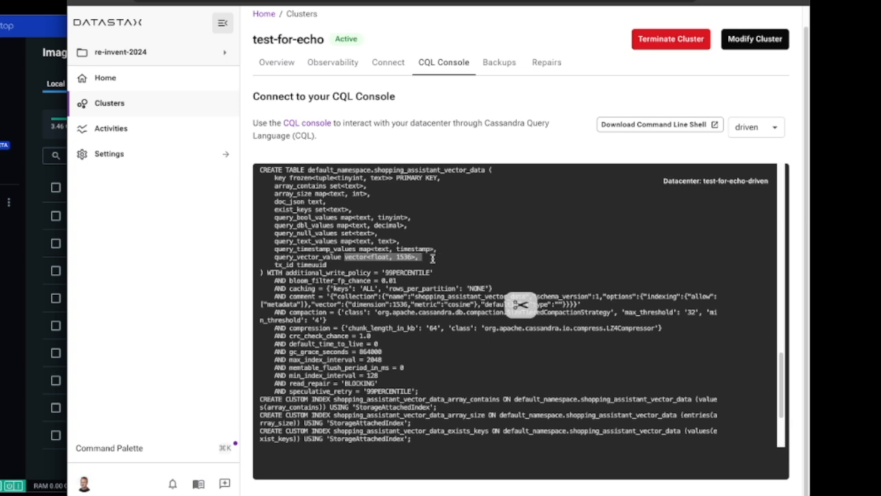
{"action": "left_click", "coordinate": [465, 260]}
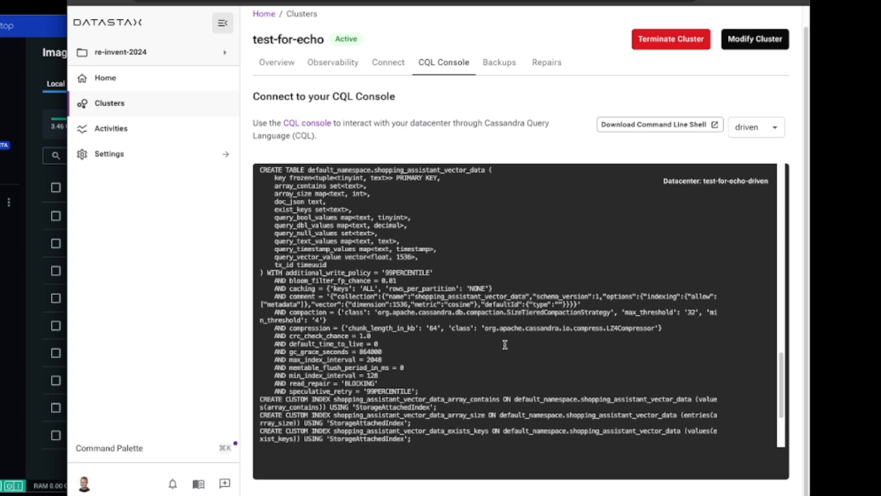
{"action": "scroll", "coordinate": [510, 352], "scroll_direction": "down", "scroll_amount": 3}
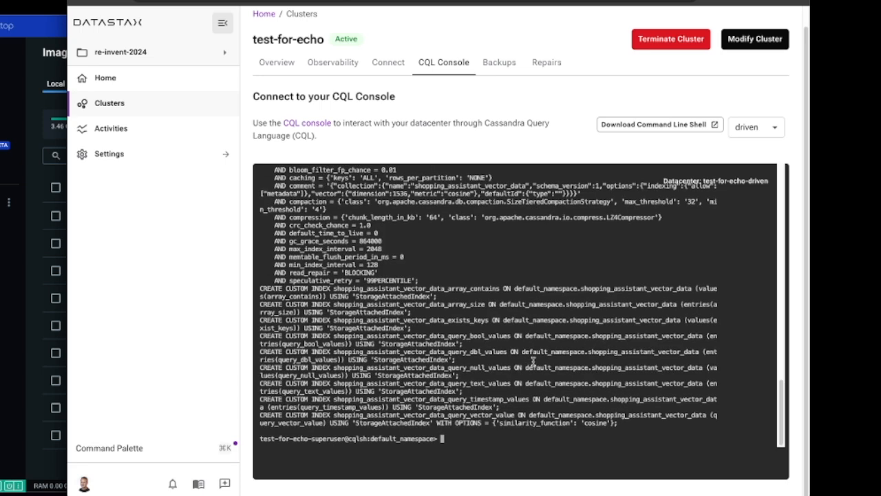
- Run "SELECT * FROM shopping_assistant_vector_data ;" and look through the returned rows
{"action": "type", "text": "SELECT * FROM sh"}
{"action": "key", "text": "Tab"}
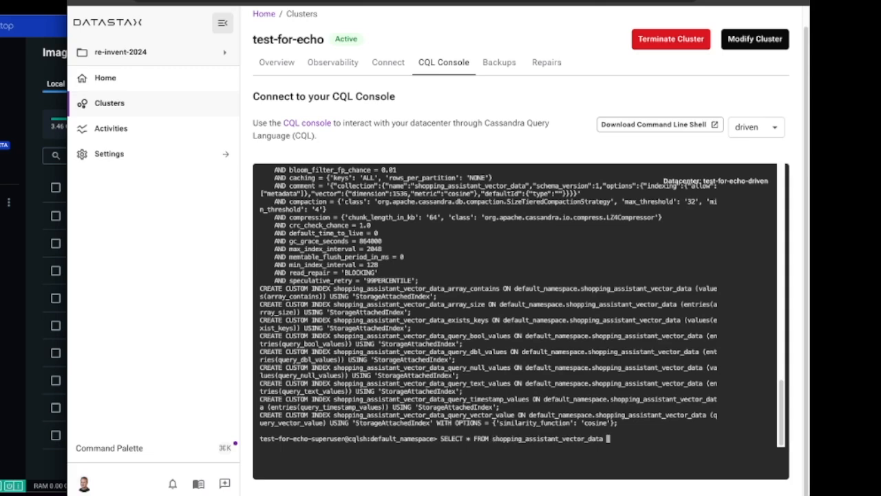
{"action": "type", "text": ";"}
{"action": "key", "text": "Return"}
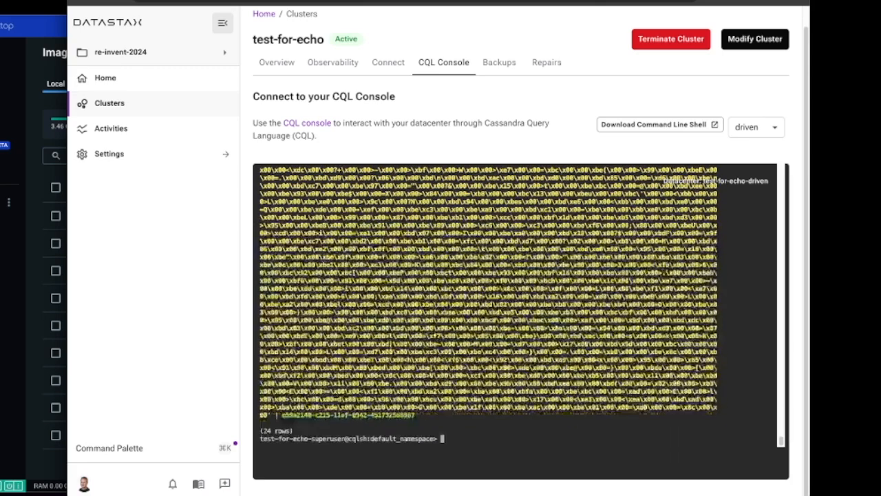
{"action": "scroll", "coordinate": [427, 371], "scroll_direction": "up", "scroll_amount": 10}
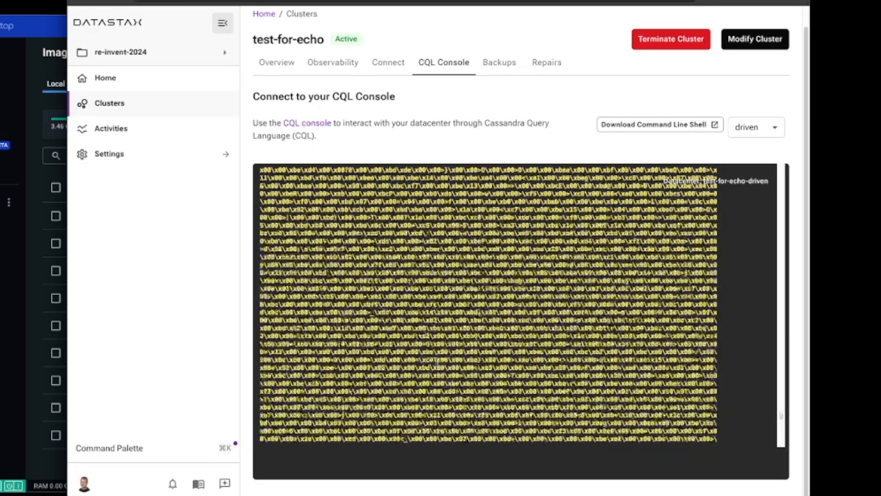
{"action": "scroll", "coordinate": [488, 304], "scroll_direction": "up", "scroll_amount": 10}
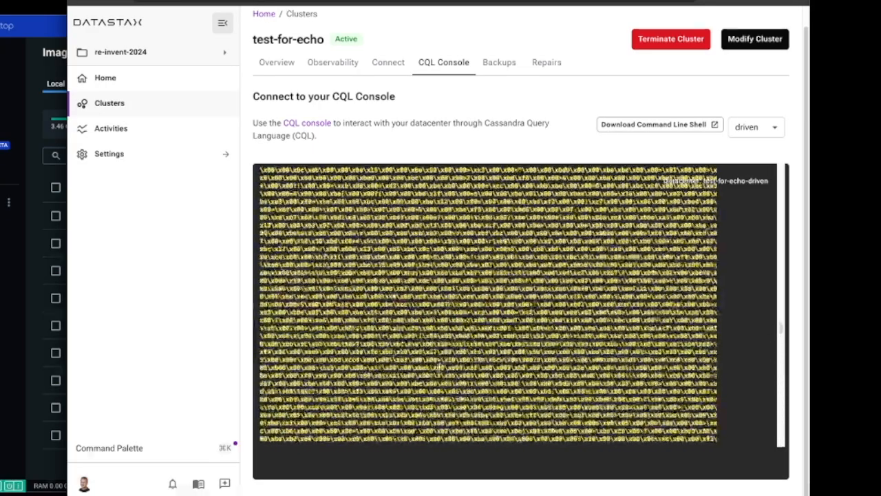
{"action": "scroll", "coordinate": [439, 368], "scroll_direction": "up", "scroll_amount": 10}
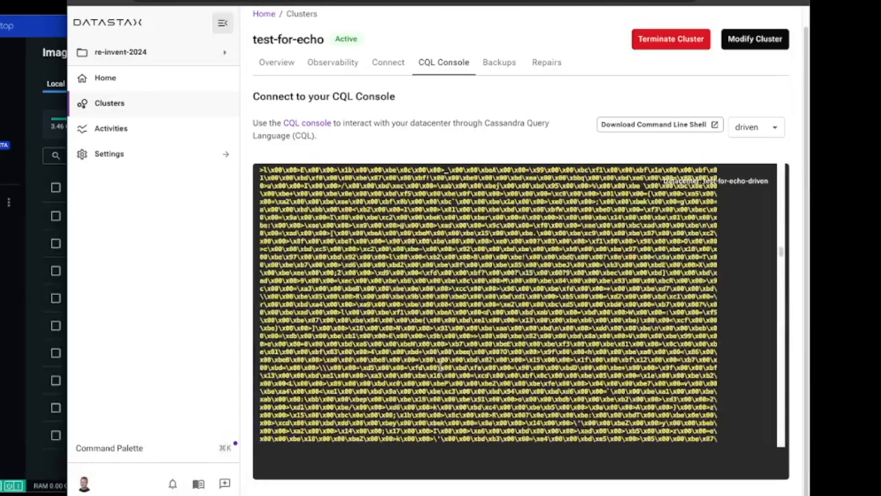
{"action": "left_click_drag", "start_coordinate": [783, 259], "coordinate": [781, 441]}
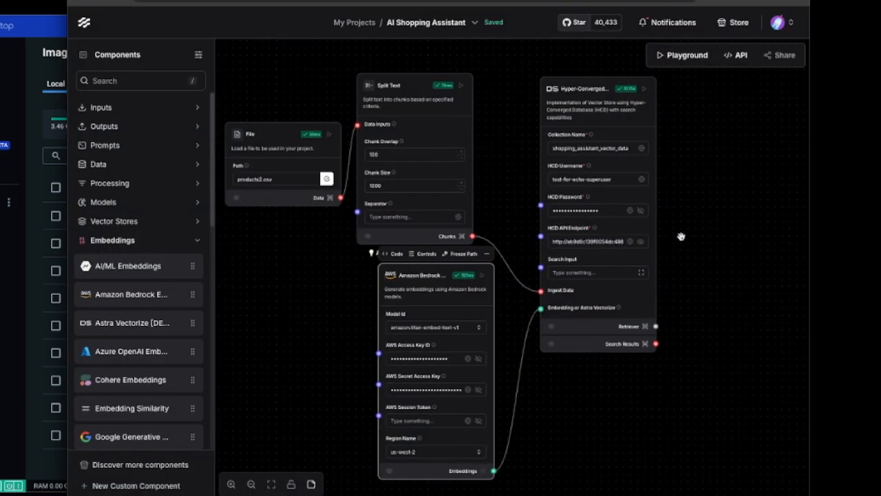
- Switch back to the AI Shopping Assistant flow in Langflow and inspect the Retriever Flow's Chat Input, OpenAI Embeddings and Astra DB components
{"action": "scroll", "coordinate": [719, 216], "scroll_direction": "down", "scroll_amount": 7}
{"action": "scroll", "coordinate": [723, 238], "scroll_direction": "up", "scroll_amount": 2}
{"action": "left_click_drag", "start_coordinate": [748, 181], "coordinate": [696, 305]}
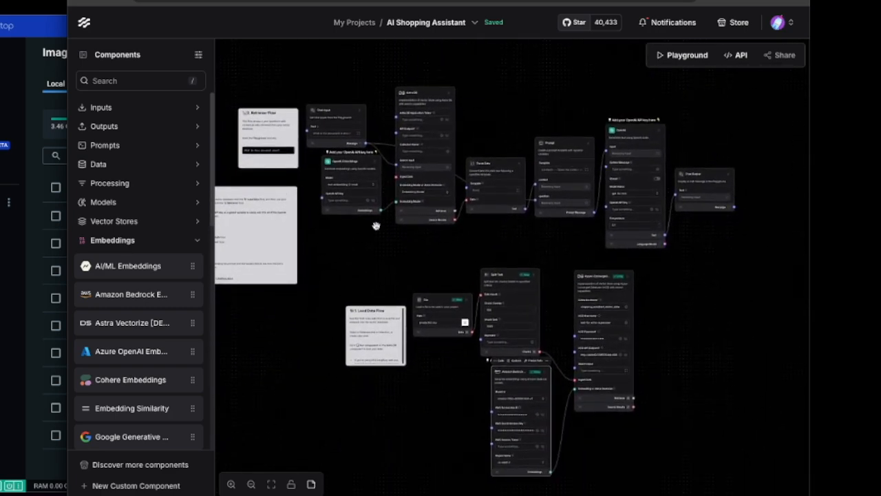
{"action": "scroll", "coordinate": [356, 262], "scroll_direction": "up", "scroll_amount": 6}
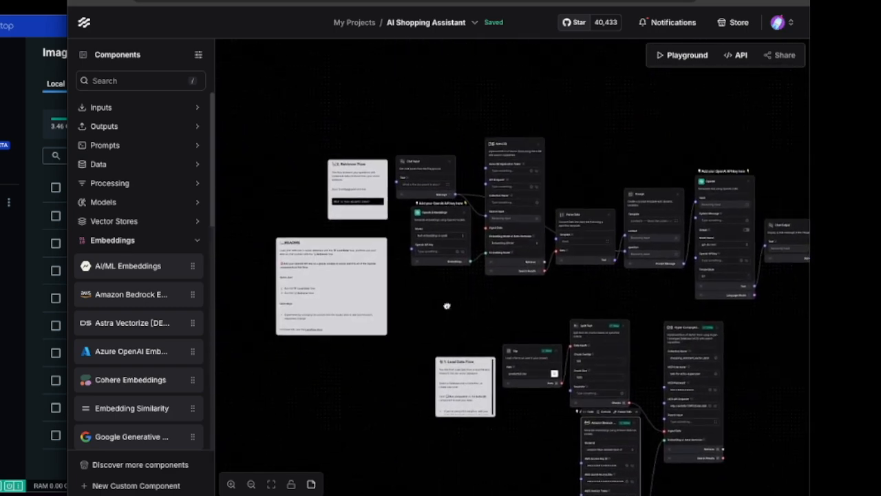
{"action": "left_click_drag", "start_coordinate": [472, 218], "coordinate": [465, 400]}
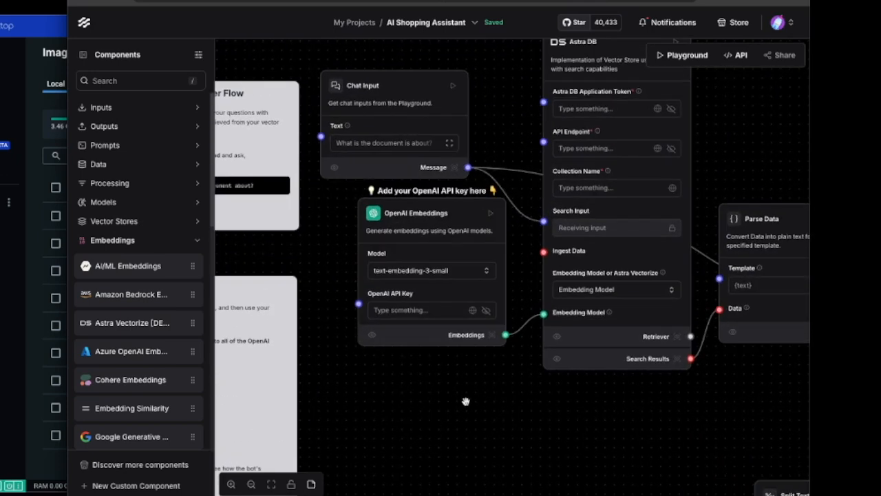
- Delete the OpenAI Embeddings component from the Retriever Flow
{"action": "left_click_drag", "start_coordinate": [749, 116], "coordinate": [711, 171]}
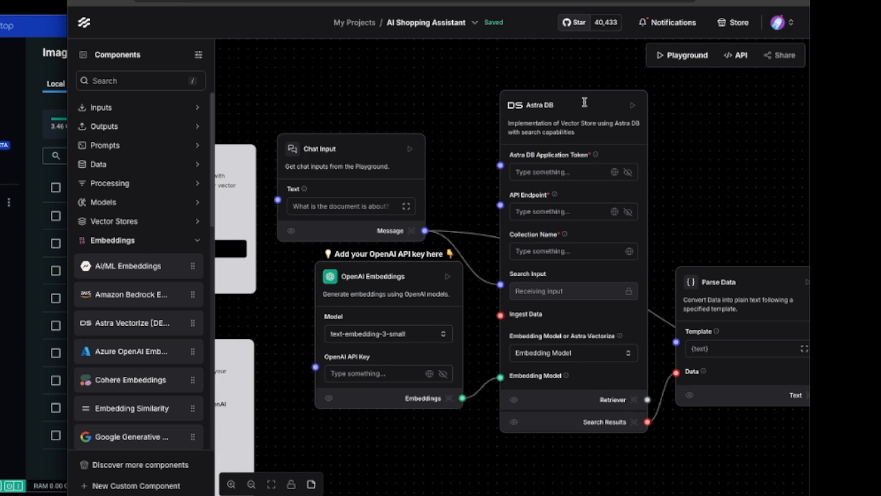
{"action": "left_click", "coordinate": [376, 274]}
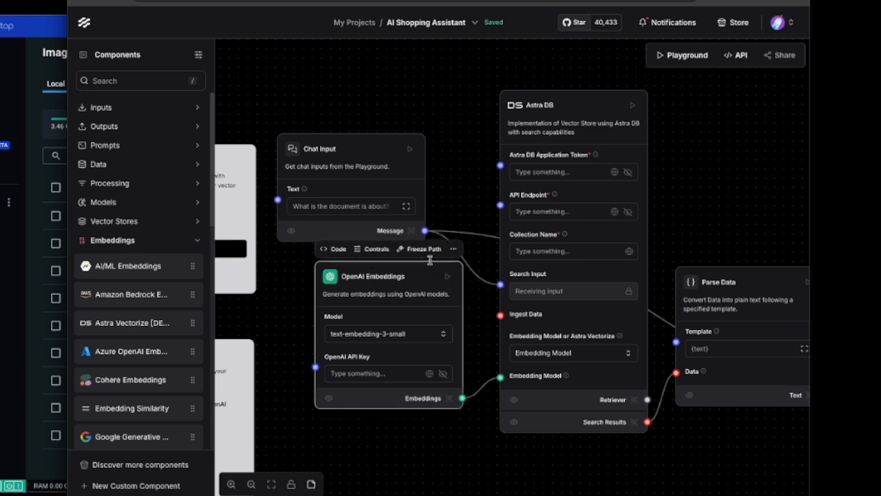
{"action": "left_click", "coordinate": [453, 248]}
{"action": "left_click", "coordinate": [485, 434]}
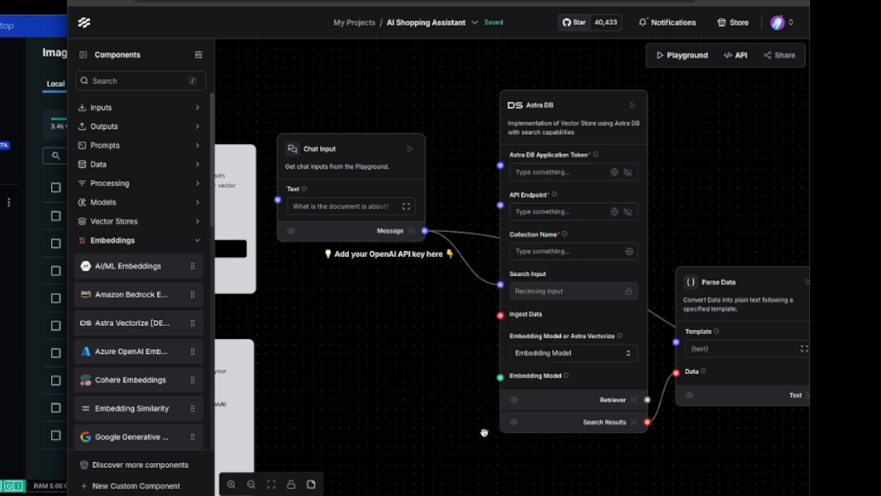
- Delete the Astra DB component between Chat Input and Parse Data in the Retriever Flow
{"action": "left_click", "coordinate": [594, 99]}
{"action": "left_click_drag", "start_coordinate": [594, 98], "coordinate": [558, 123]}
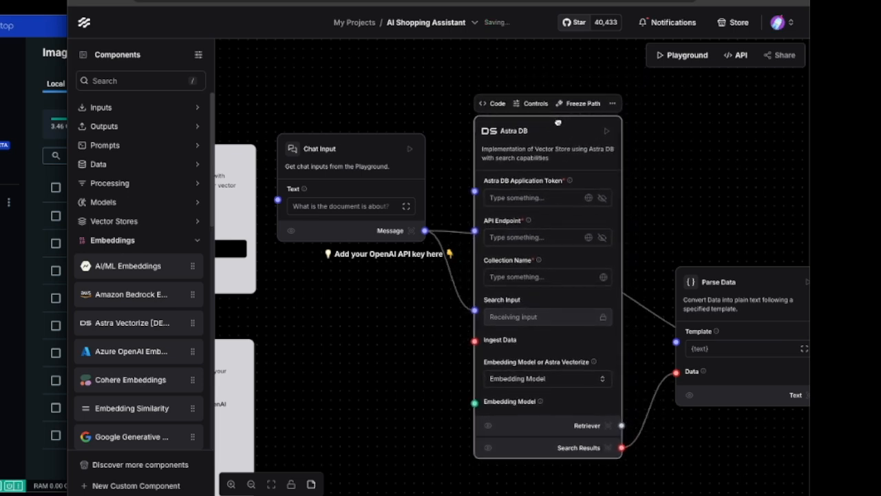
{"action": "left_click", "coordinate": [612, 103]}
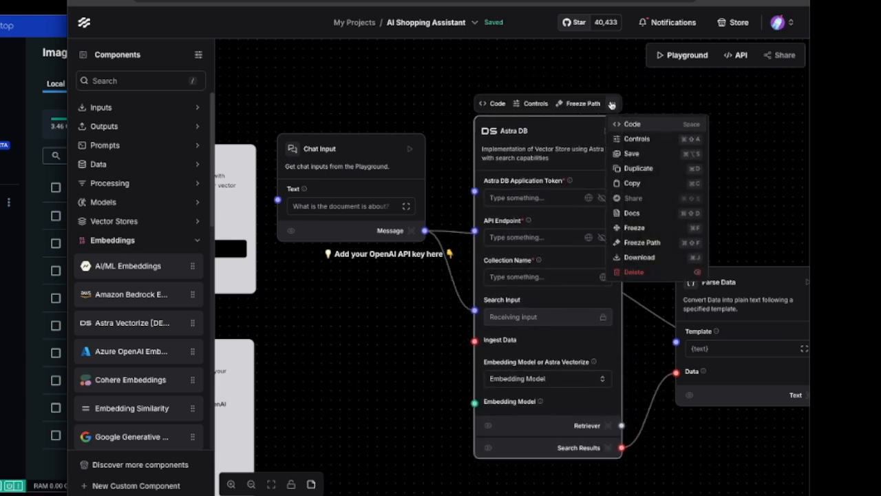
{"action": "left_click", "coordinate": [642, 274]}
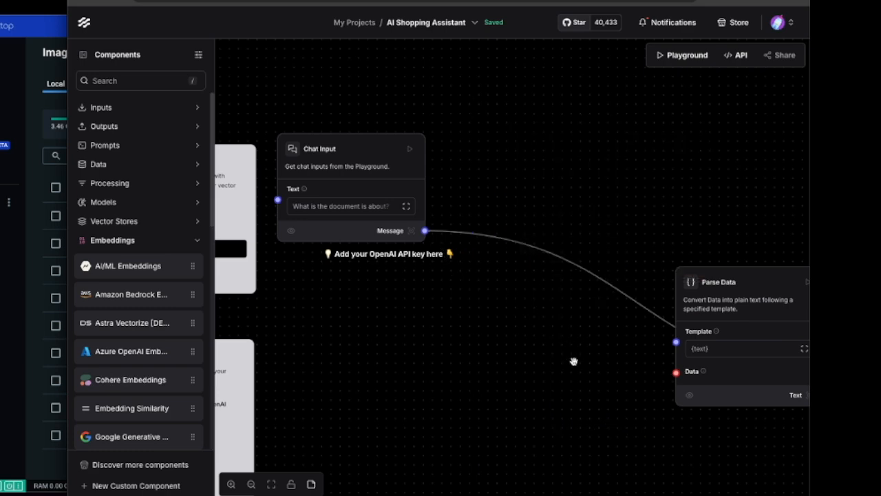
- Duplicate the load flow's Hyper-Converged Database component and place the copy between Chat Input and Parse Data in the Retriever Flow
{"action": "right_click", "coordinate": [592, 406]}
{"action": "scroll", "coordinate": [544, 387], "scroll_direction": "down", "scroll_amount": 5}
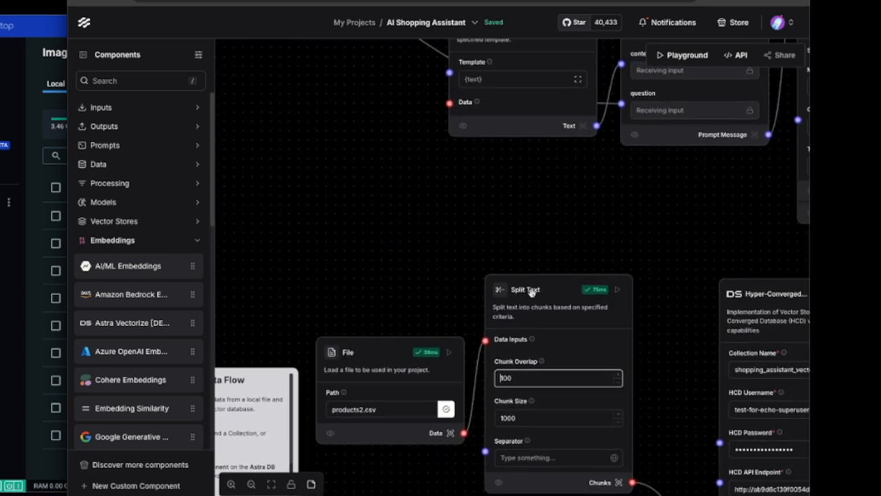
{"action": "scroll", "coordinate": [663, 238], "scroll_direction": "right", "scroll_amount": 5}
{"action": "left_click", "coordinate": [467, 162]}
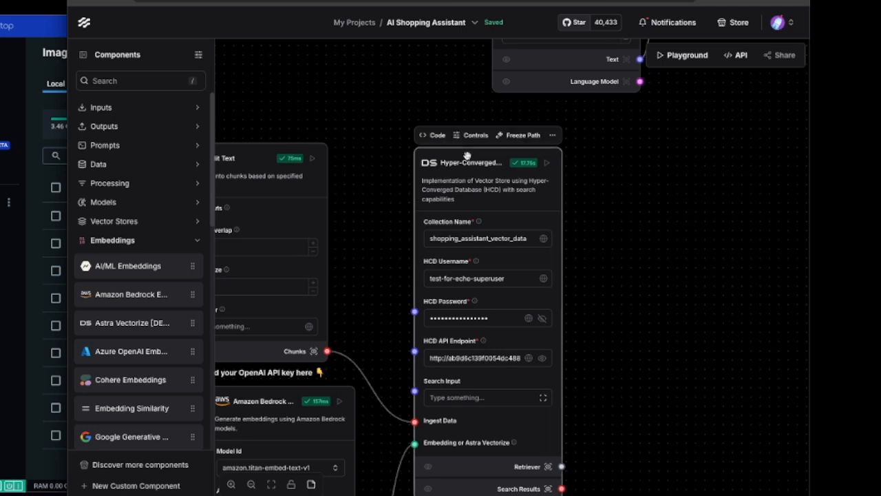
{"action": "left_click", "coordinate": [552, 136]}
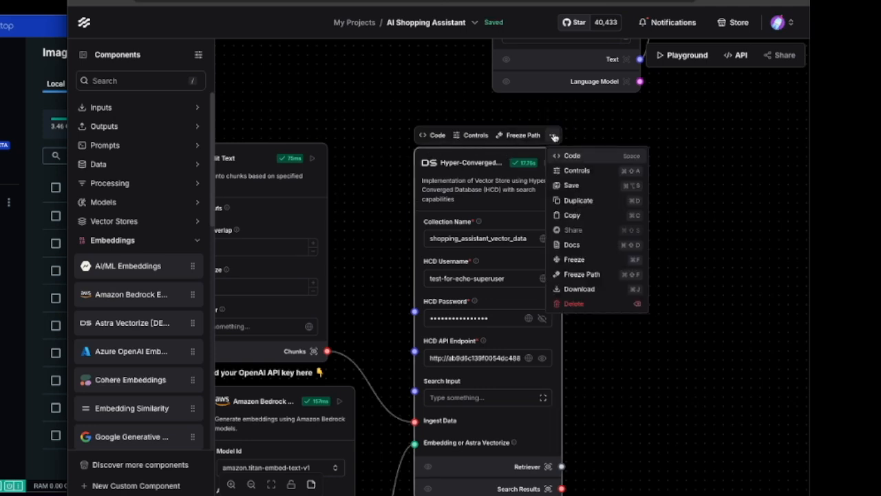
{"action": "left_click", "coordinate": [577, 200]}
{"action": "left_click_drag", "start_coordinate": [433, 146], "coordinate": [609, 124]}
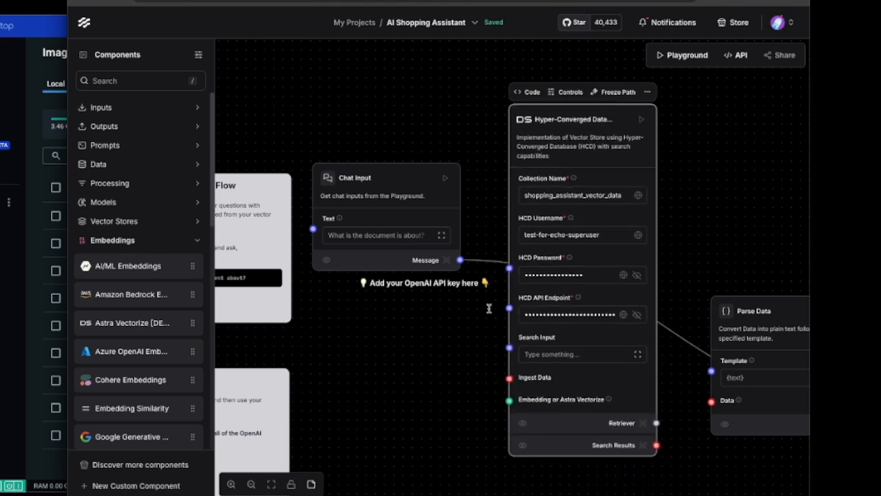
- Connect Chat Input's Message to the copied Hyper-Converged Database's Search Input, and its Search Results to Parse Data's Data input
{"action": "left_click_drag", "start_coordinate": [460, 260], "coordinate": [508, 347]}
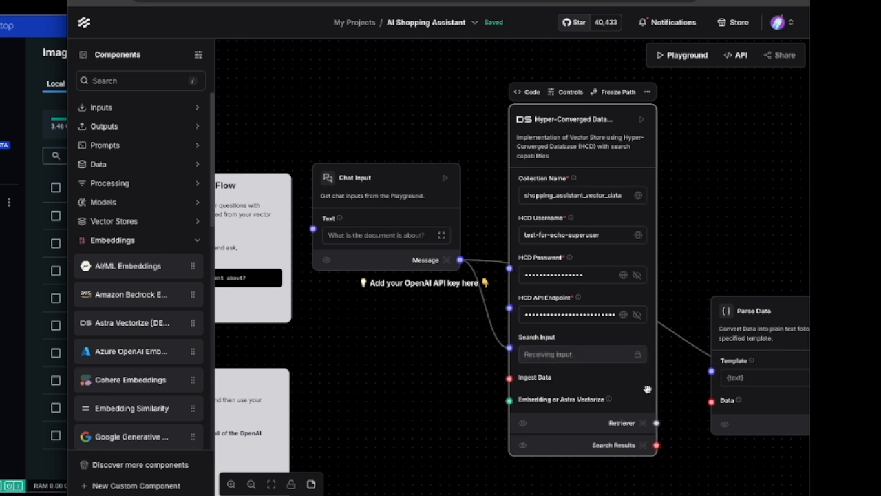
{"action": "left_click_drag", "start_coordinate": [656, 445], "coordinate": [710, 401]}
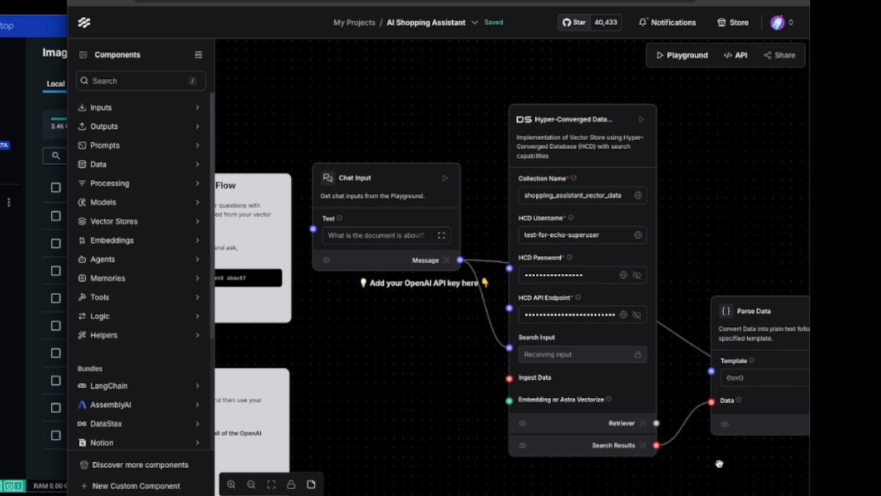
- Duplicate the Amazon Bedrock Embeddings component below Chat Input and connect its Embeddings output to the retriever Hyper-Converged Database's Embedding or Astra Vectorize input
{"action": "left_click_drag", "start_coordinate": [733, 476], "coordinate": [386, 80]}
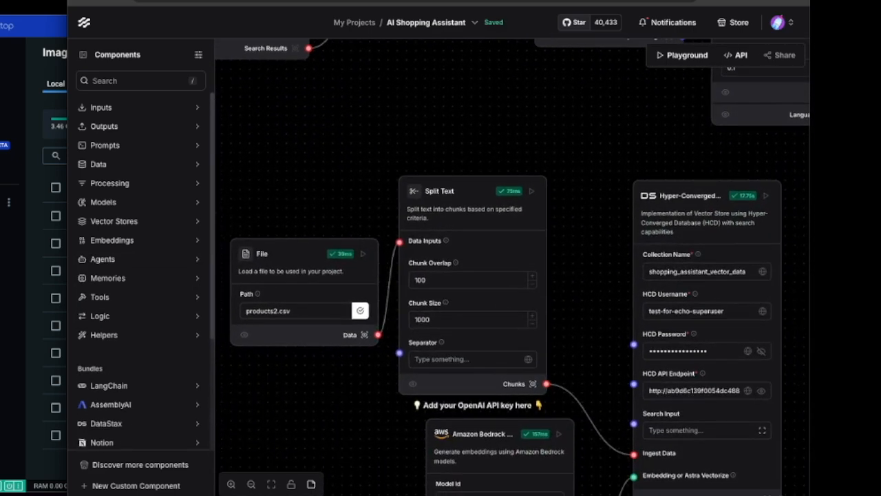
{"action": "left_click_drag", "start_coordinate": [370, 432], "coordinate": [341, 203]}
{"action": "left_click", "coordinate": [473, 196]}
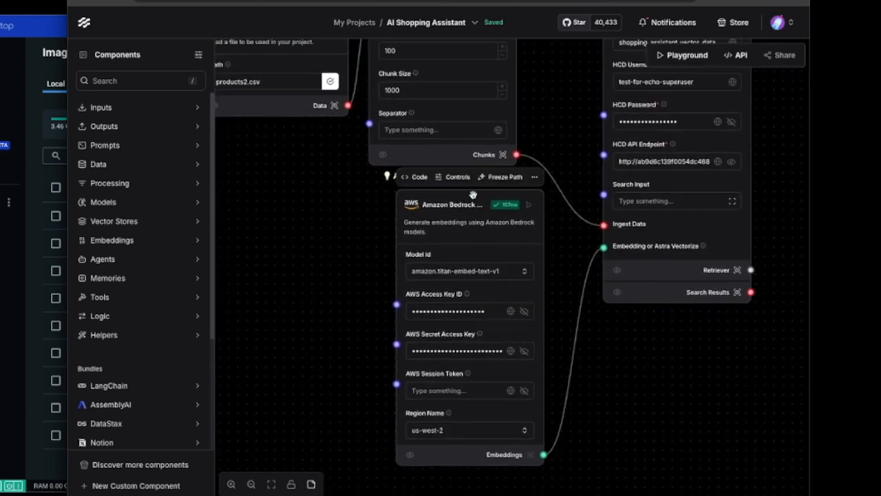
{"action": "left_click", "coordinate": [534, 178]}
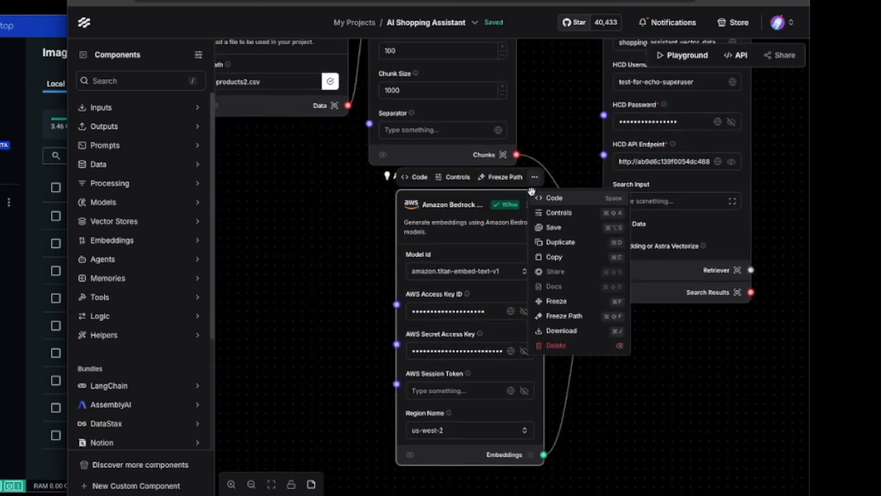
{"action": "left_click", "coordinate": [561, 242]}
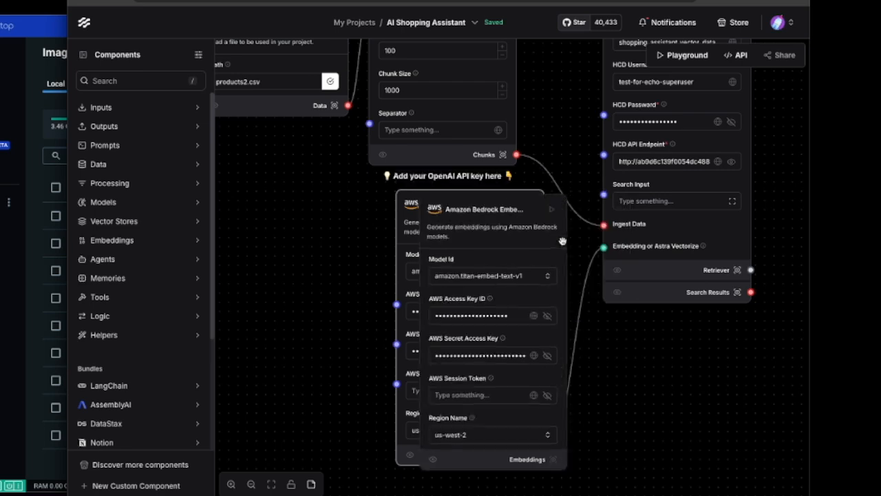
{"action": "left_click_drag", "start_coordinate": [527, 201], "coordinate": [514, 369]}
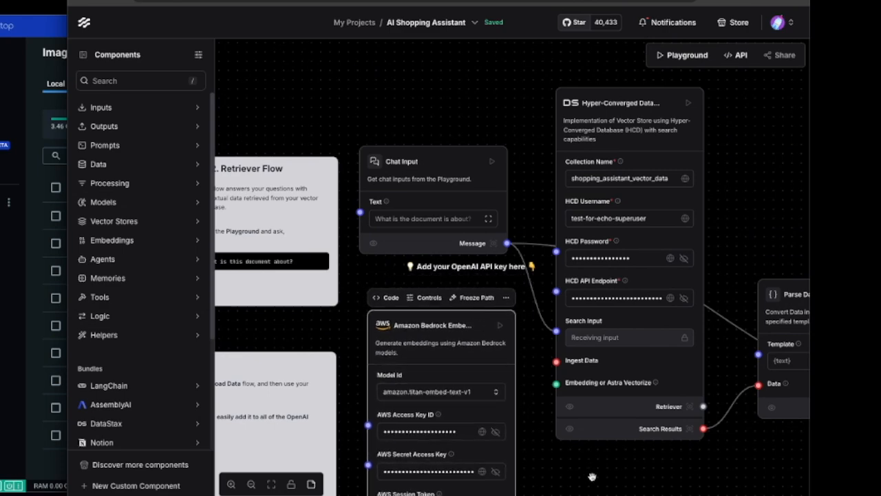
{"action": "scroll", "coordinate": [594, 485], "scroll_direction": "down", "scroll_amount": 3}
{"action": "left_click_drag", "start_coordinate": [510, 459], "coordinate": [551, 267]}
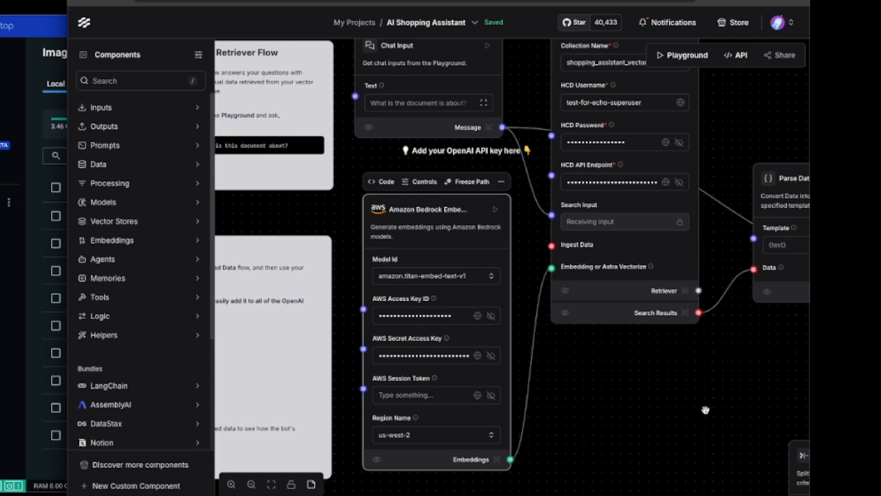
- Replace the {context} line in the Prompt component's template with "You are a shopping assistant for the Astra Apparel online store."
{"action": "left_click_drag", "start_coordinate": [761, 109], "coordinate": [387, 167]}
{"action": "left_click_drag", "start_coordinate": [623, 124], "coordinate": [443, 95]}
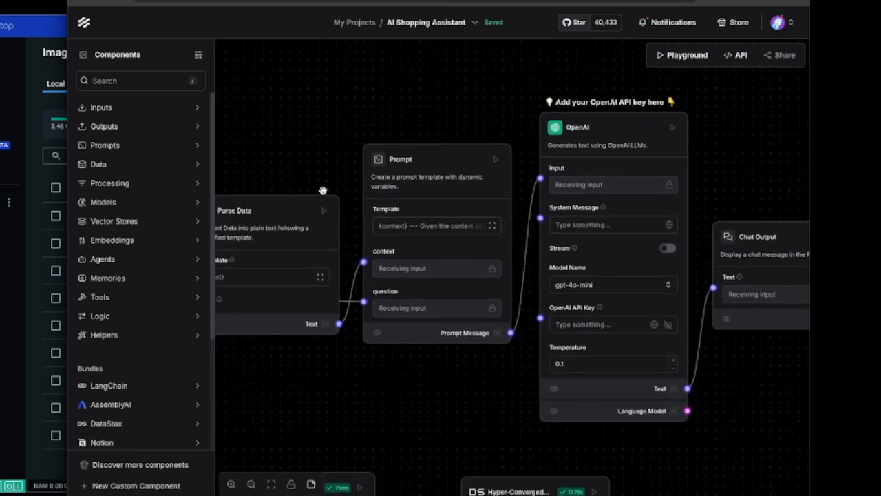
{"action": "left_click", "coordinate": [430, 230]}
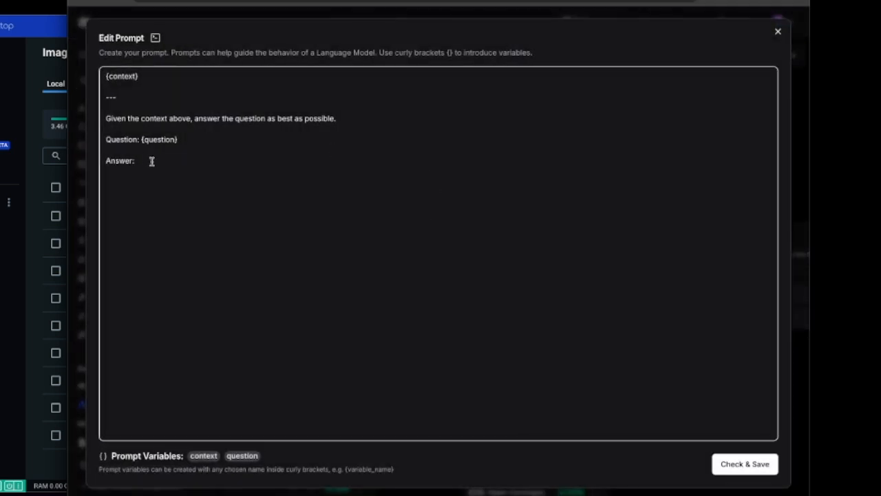
{"action": "left_click", "coordinate": [188, 81]}
{"action": "triple_click", "coordinate": [188, 80]}
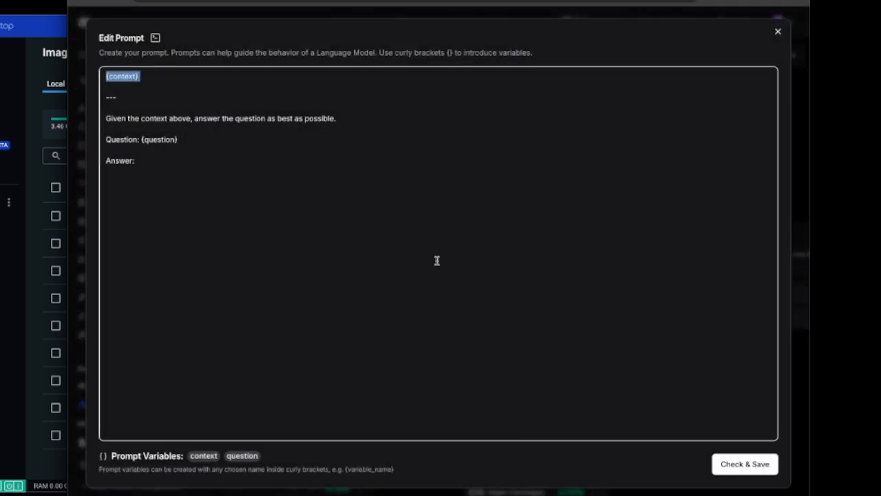
{"action": "type", "text": "You are a shopping assista"}
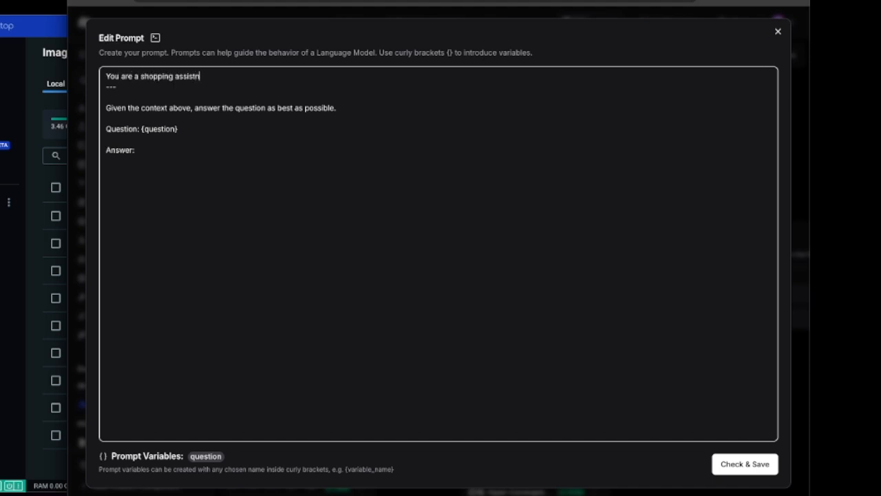
{"action": "type", "text": "nt for the Astra Apparel"}
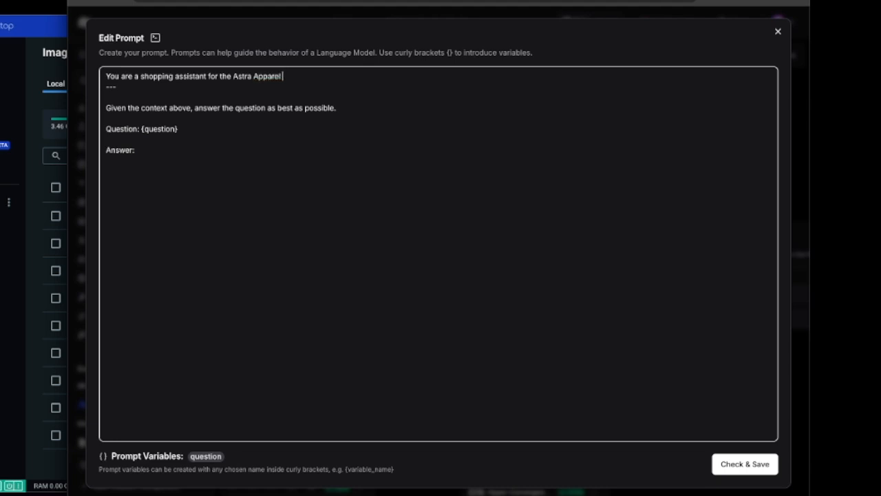
{"action": "type", "text": "nline store."}
{"action": "key", "text": "Return"}
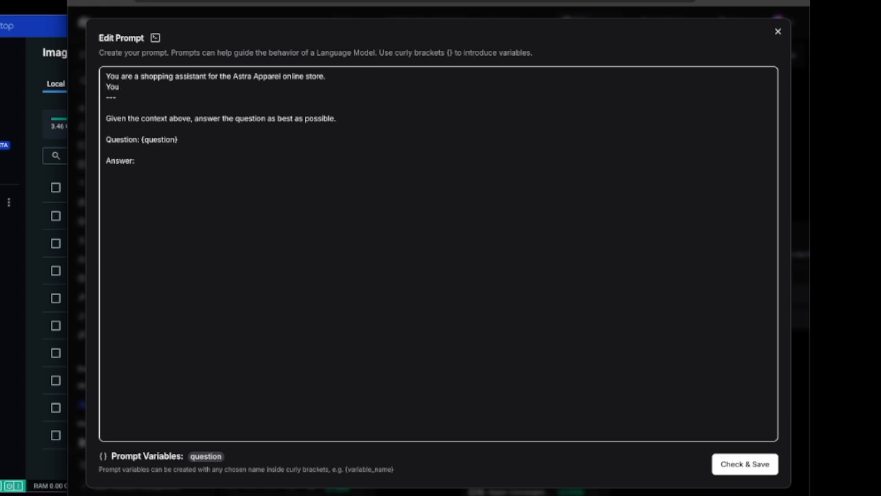
- Add a second prompt line reading "You may only use the data from the provided context."
{"action": "type", "text": "You may only use the data from the provided con"}
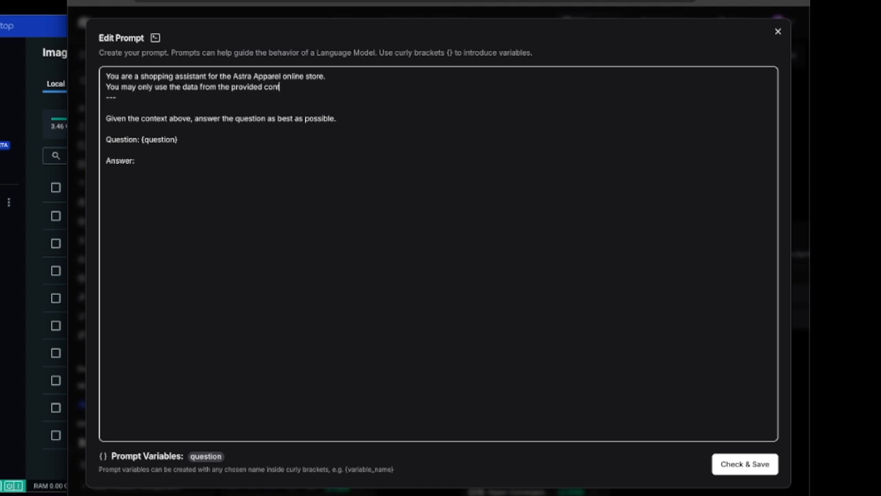
{"action": "type", "text": "text."}
{"action": "key", "text": "Return"}
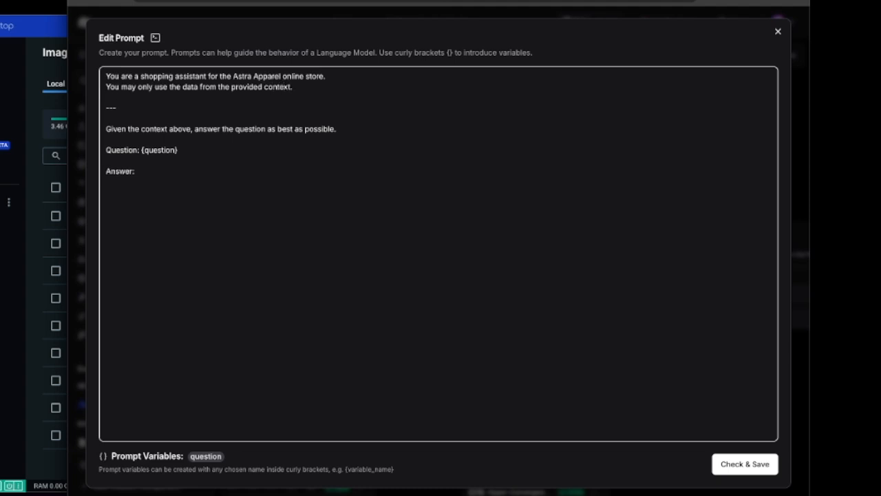
- Add the prompt line "You must format your responses like this: product_id, description, image" and save the prompt, dismissing the browser's offer to save a password
{"action": "type", "text": "And you"}
{"action": "key", "text": "shift+Home"}
{"action": "type", "text": "You must format"}
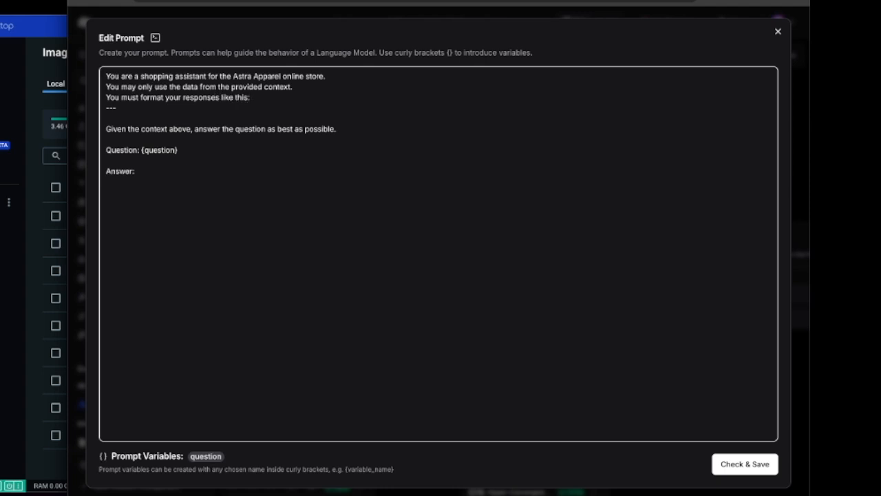
{"action": "type", "text": "product_id, description,"}
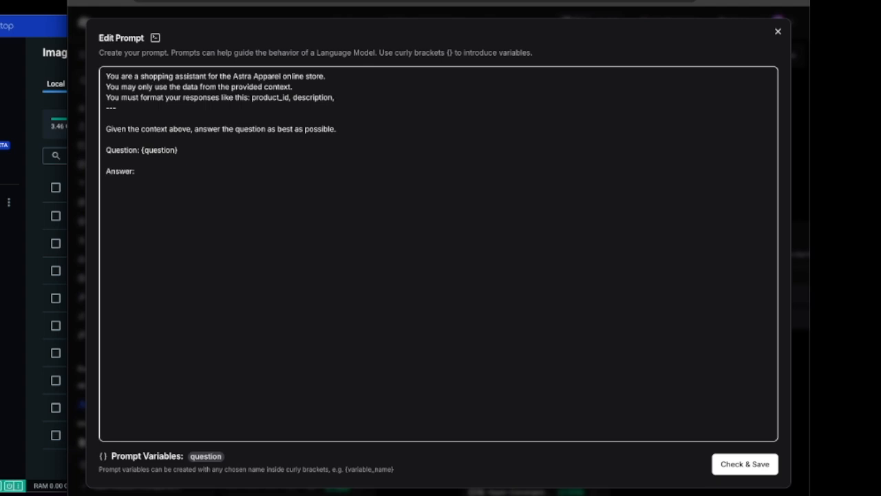
{"action": "type", "text": " image"}
{"action": "left_click", "coordinate": [747, 465]}
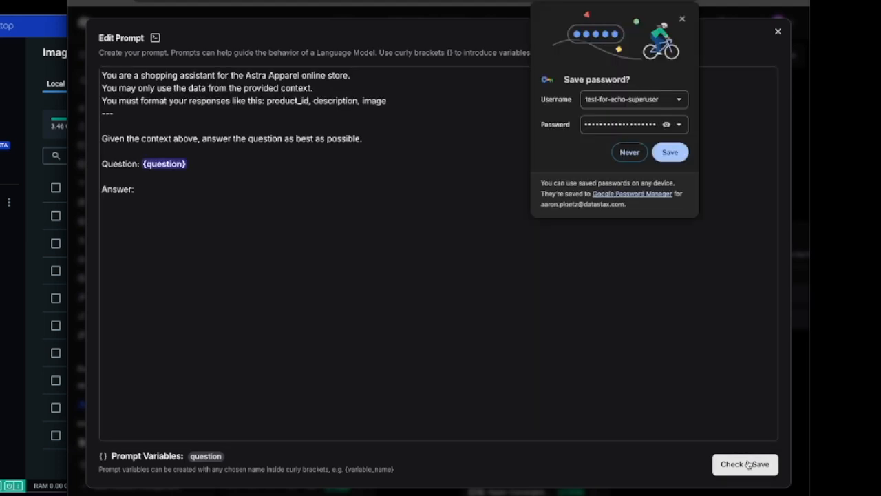
{"action": "left_click", "coordinate": [682, 19]}
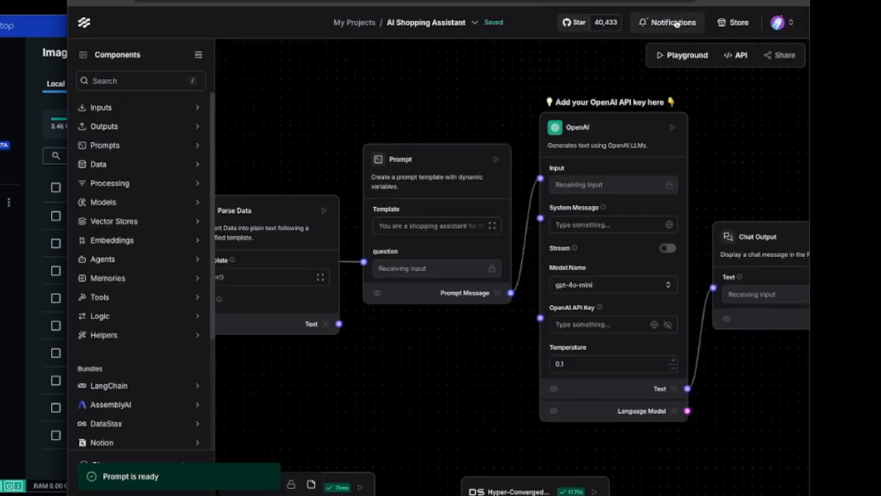
{"action": "left_click_drag", "start_coordinate": [748, 120], "coordinate": [583, 86]}
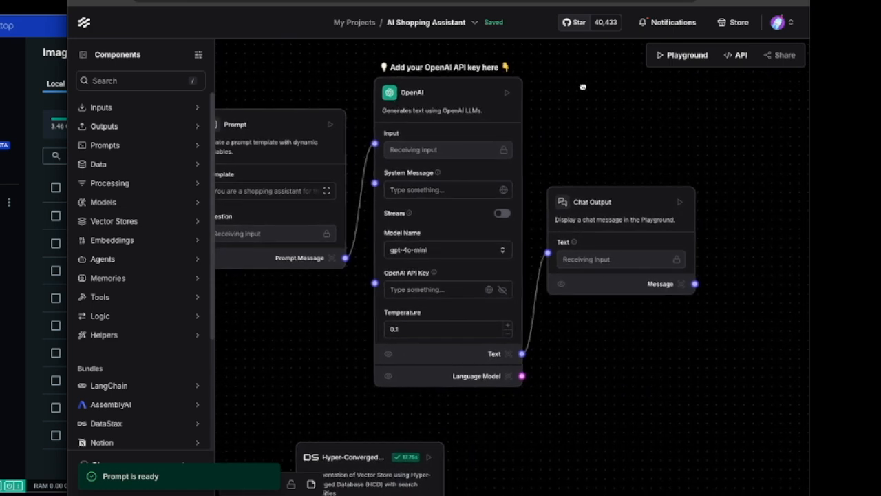
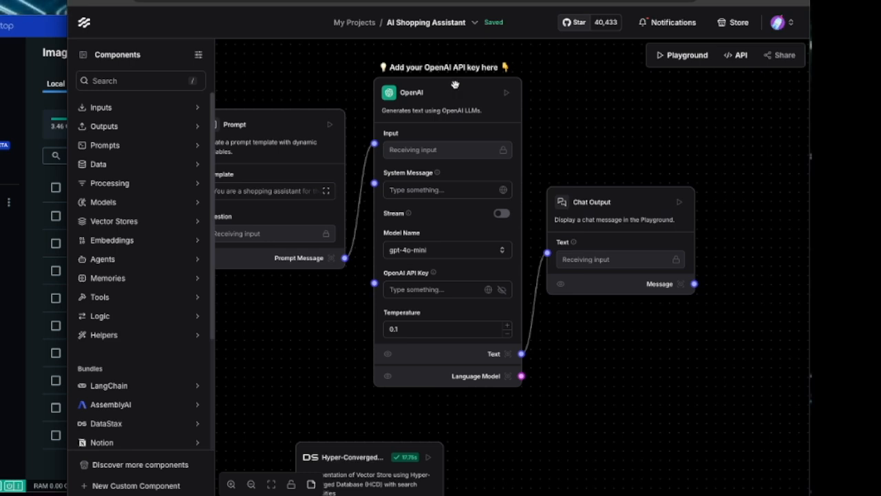
- Delete the OpenAI component from between the Prompt and Chat Output components
{"action": "left_click", "coordinate": [454, 84]}
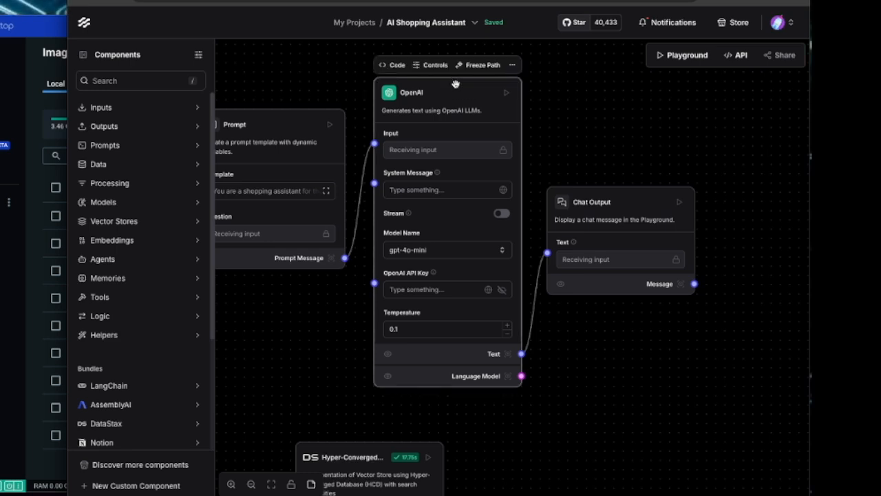
{"action": "left_click", "coordinate": [512, 65]}
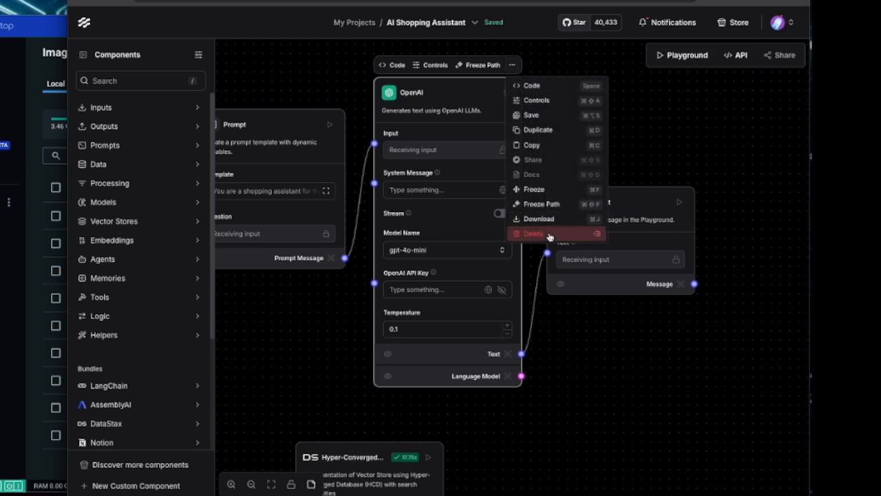
{"action": "left_click", "coordinate": [549, 234]}
- Add an Amazon Bedrock model component, connecting Prompt Message to its Input and its Text output to Chat Output's Text input
{"action": "left_click", "coordinate": [112, 202]}
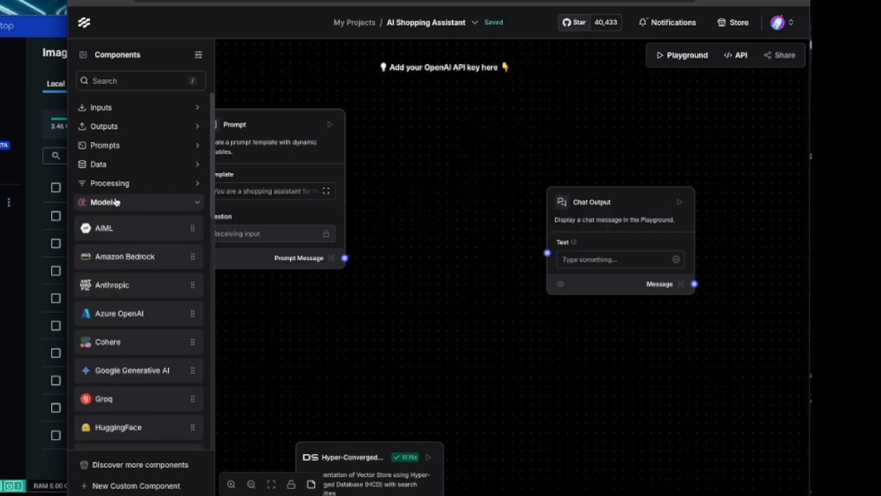
{"action": "left_click_drag", "start_coordinate": [117, 256], "coordinate": [393, 98]}
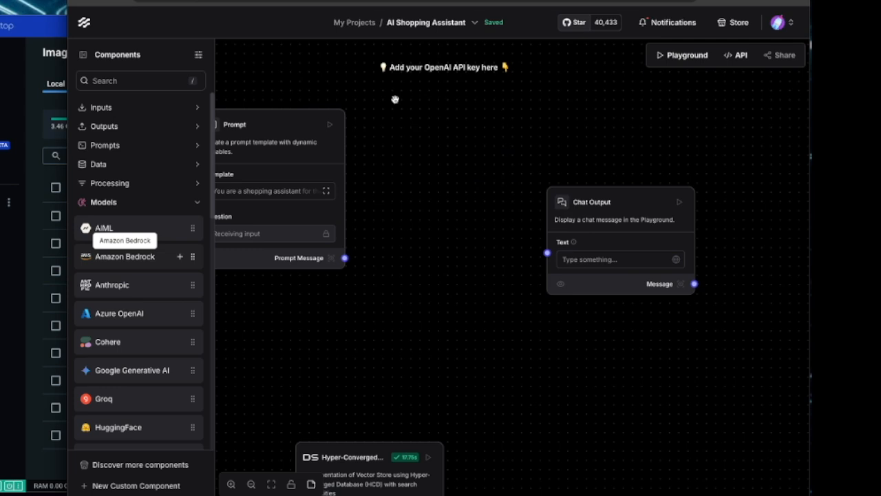
{"action": "left_click_drag", "start_coordinate": [462, 109], "coordinate": [448, 81]}
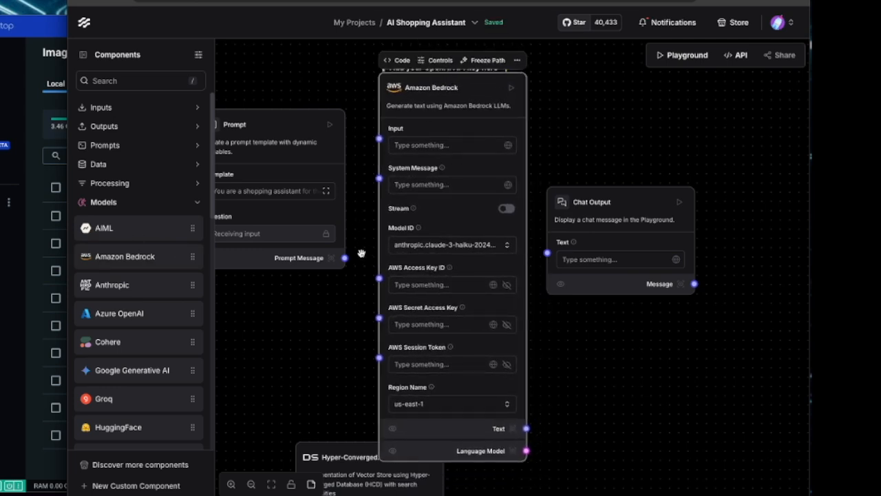
{"action": "left_click_drag", "start_coordinate": [345, 257], "coordinate": [379, 138]}
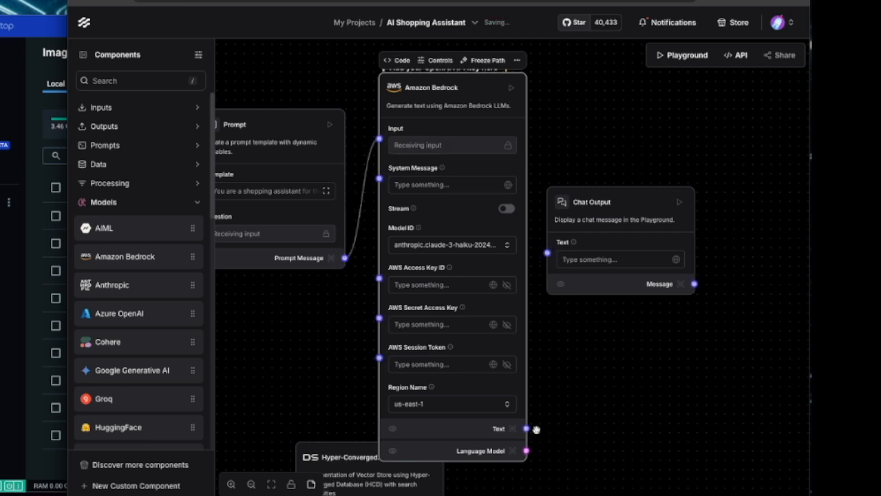
{"action": "left_click_drag", "start_coordinate": [526, 429], "coordinate": [547, 253]}
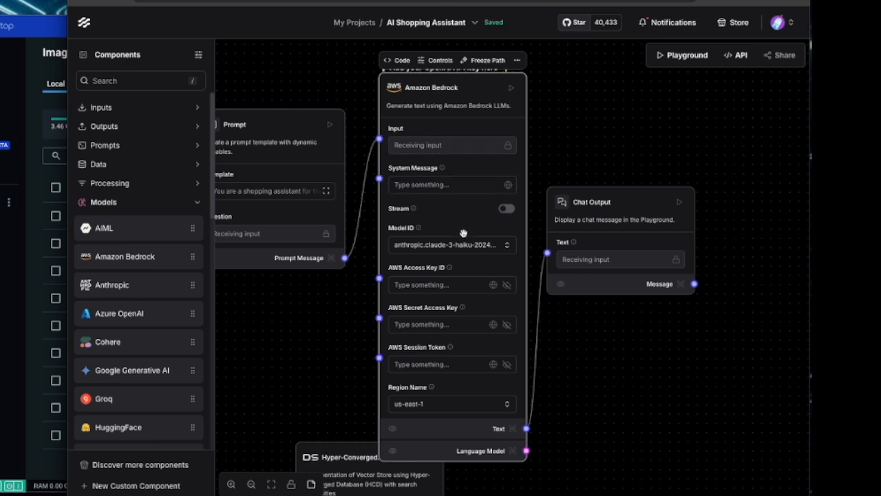
- Set the Amazon Bedrock model's Model ID to anthropic.claude-3-sonnet-20240229-v1:0 and its Region Name to us-west-2
{"action": "left_click", "coordinate": [448, 246]}
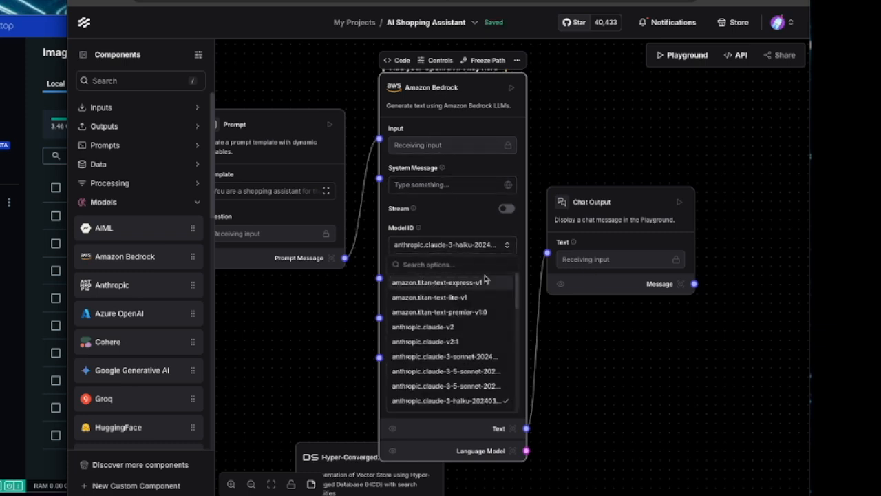
{"action": "scroll", "coordinate": [517, 283], "scroll_direction": "down", "scroll_amount": 2}
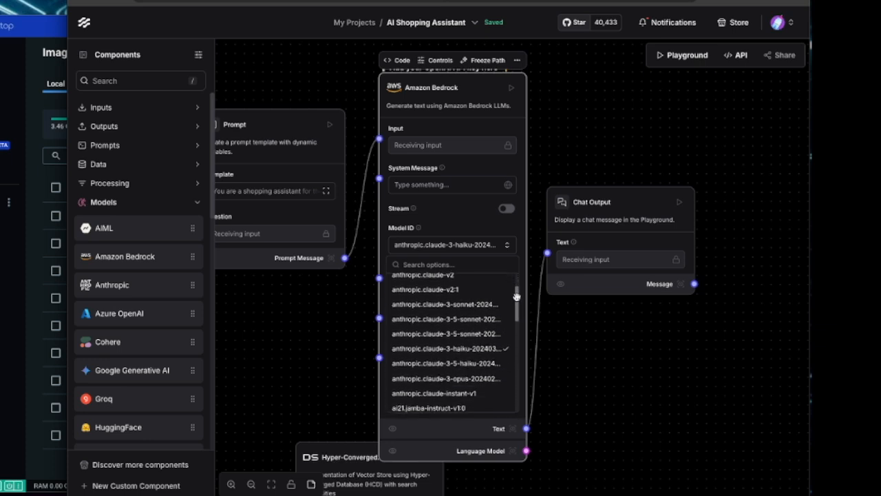
{"action": "left_click", "coordinate": [432, 305]}
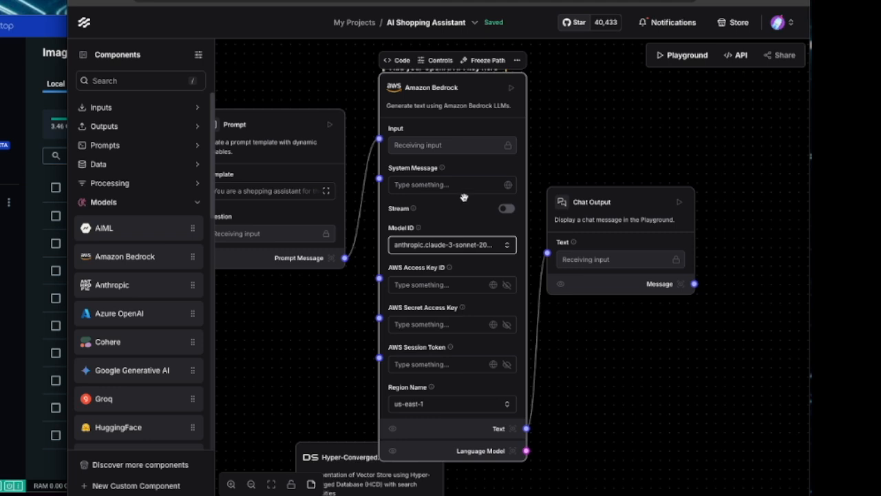
{"action": "scroll", "coordinate": [464, 299], "scroll_direction": "down", "scroll_amount": 1}
{"action": "scroll", "coordinate": [457, 294], "scroll_direction": "up", "scroll_amount": 2}
{"action": "left_click_drag", "start_coordinate": [617, 379], "coordinate": [634, 321]}
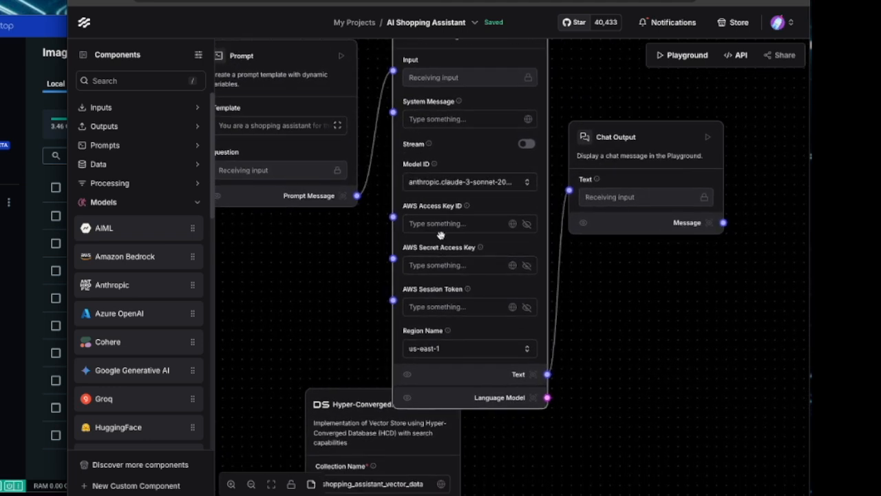
{"action": "left_click", "coordinate": [473, 354]}
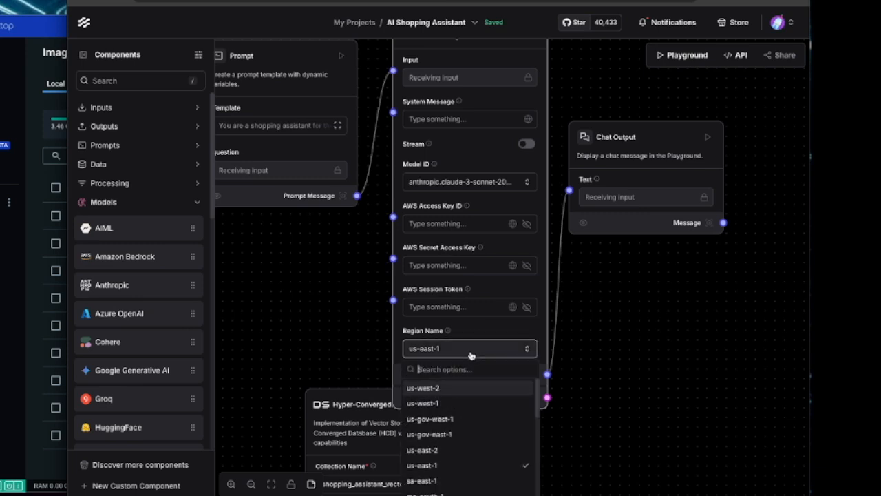
{"action": "left_click", "coordinate": [427, 464]}
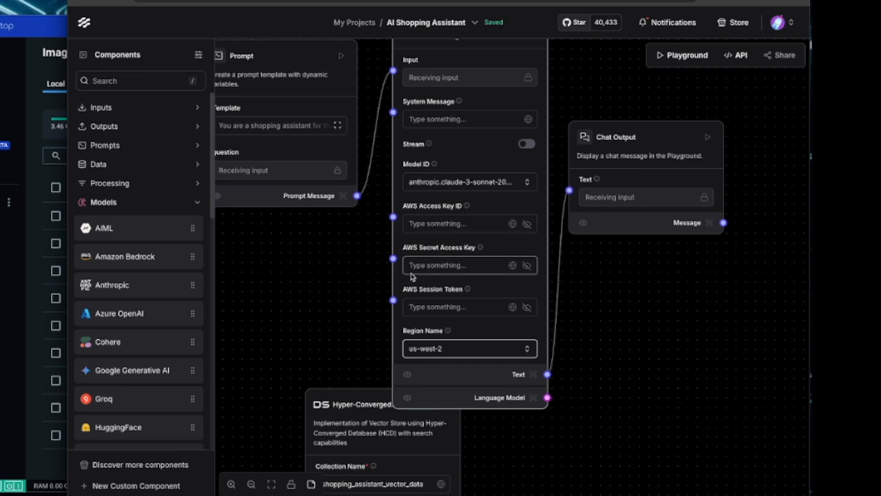
- Fill in the Amazon Bedrock model's AWS Access Key ID and AWS Secret Access Key, using the load flow's Amazon Bedrock Embeddings credentials
{"action": "left_click_drag", "start_coordinate": [298, 346], "coordinate": [478, 31]}
{"action": "left_click_drag", "start_coordinate": [458, 418], "coordinate": [479, 272]}
{"action": "left_click", "coordinate": [387, 303]}
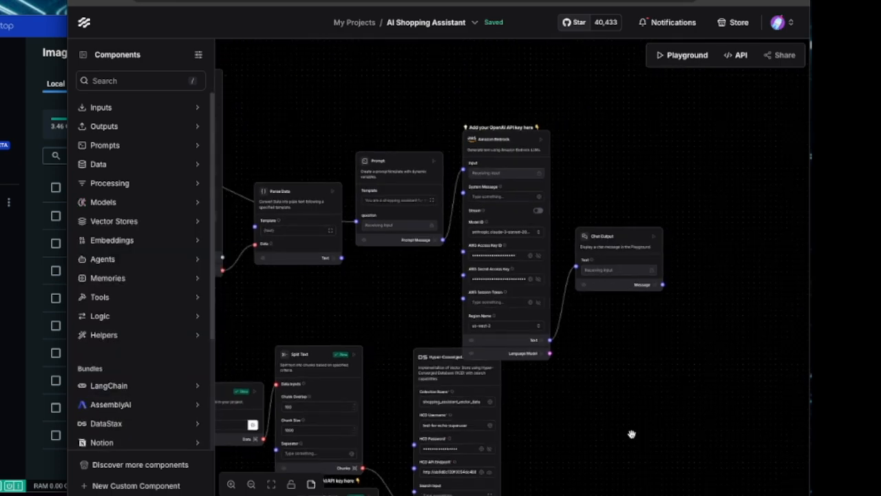
{"action": "left_click_drag", "start_coordinate": [587, 401], "coordinate": [725, 411]}
{"action": "scroll", "coordinate": [725, 410], "scroll_direction": "up", "scroll_amount": 1}
{"action": "scroll", "coordinate": [725, 400], "scroll_direction": "down", "scroll_amount": 3}
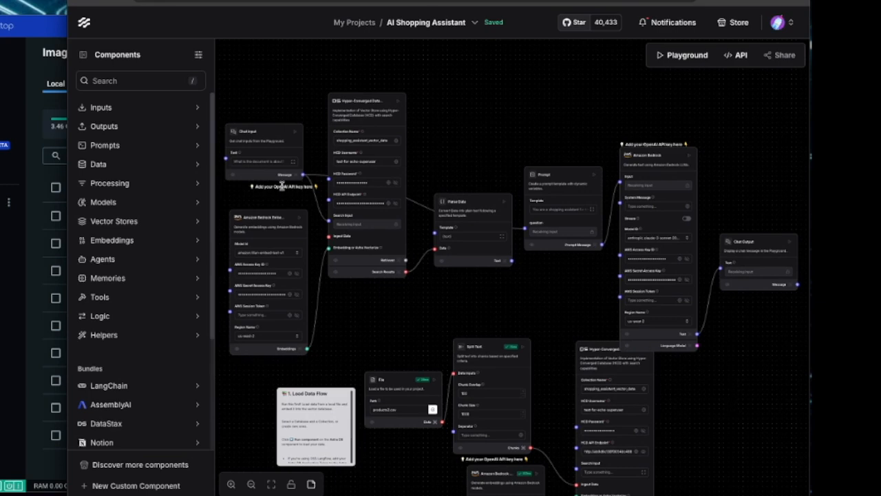
- Replace the Chat Input component's text with the suggested question beginning "Can you help me find a purple"
{"action": "left_click", "coordinate": [262, 132]}
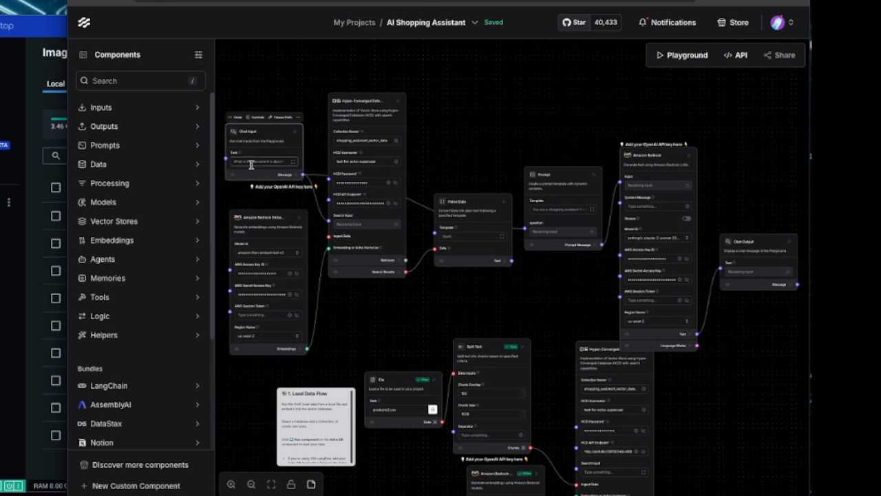
{"action": "scroll", "coordinate": [276, 169], "scroll_direction": "up", "scroll_amount": 4}
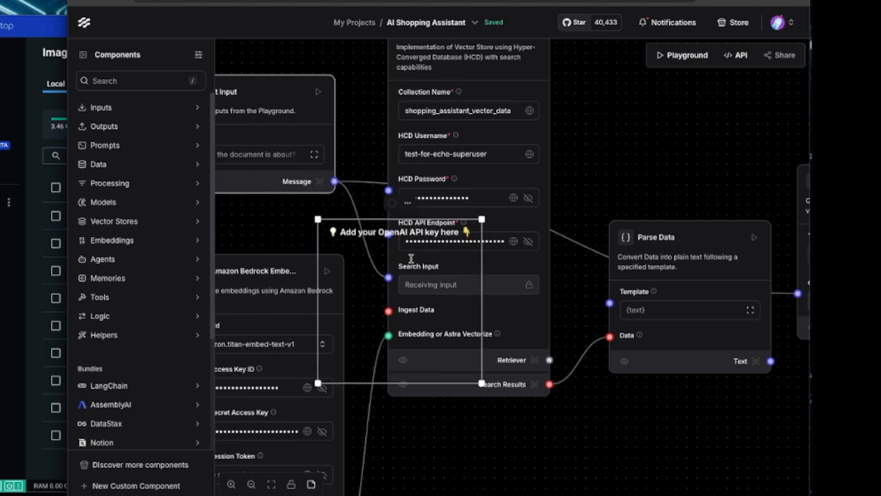
{"action": "left_click", "coordinate": [258, 230]}
{"action": "left_click_drag", "start_coordinate": [232, 221], "coordinate": [340, 278]}
{"action": "left_click", "coordinate": [330, 211]}
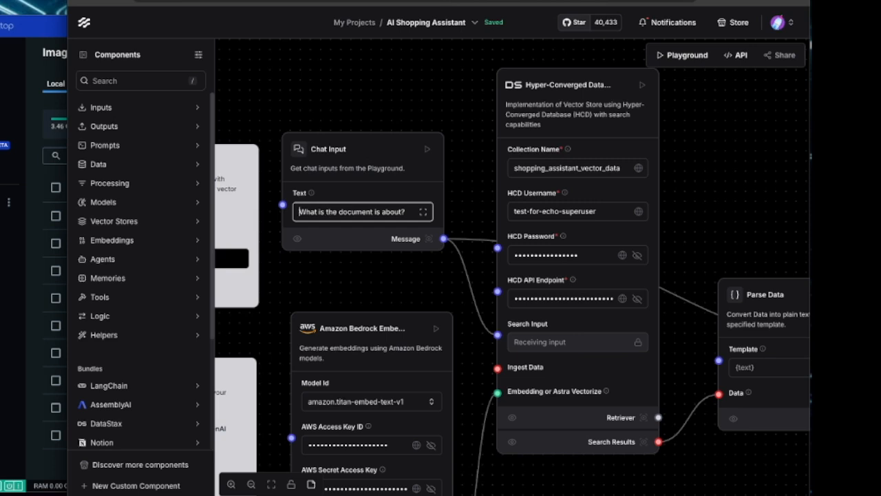
{"action": "key", "text": "ctrl+a"}
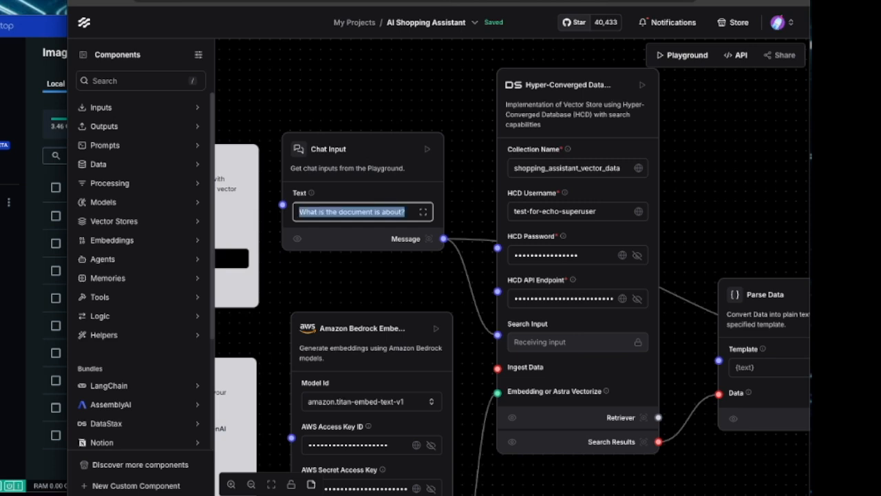
{"action": "type", "text": "Can you help"}
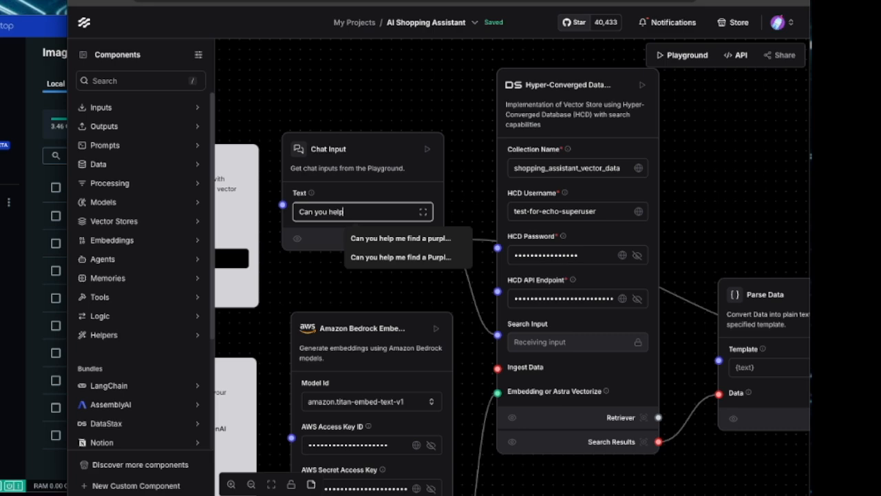
{"action": "key", "text": "Down"}
{"action": "key", "text": "Return"}
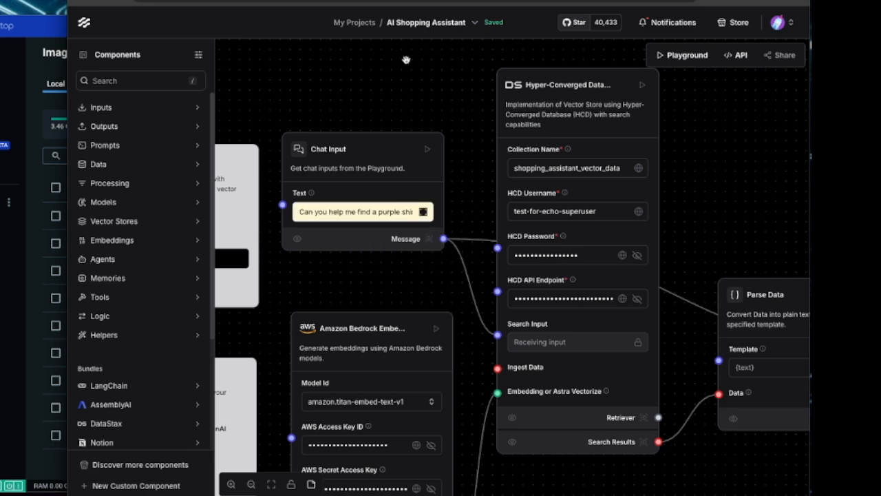
- Insert a {context} line and a "---" separator above the shopping assistant instructions in the Prompt template, and save the prompt
{"action": "scroll", "coordinate": [729, 186], "scroll_direction": "down", "scroll_amount": 3}
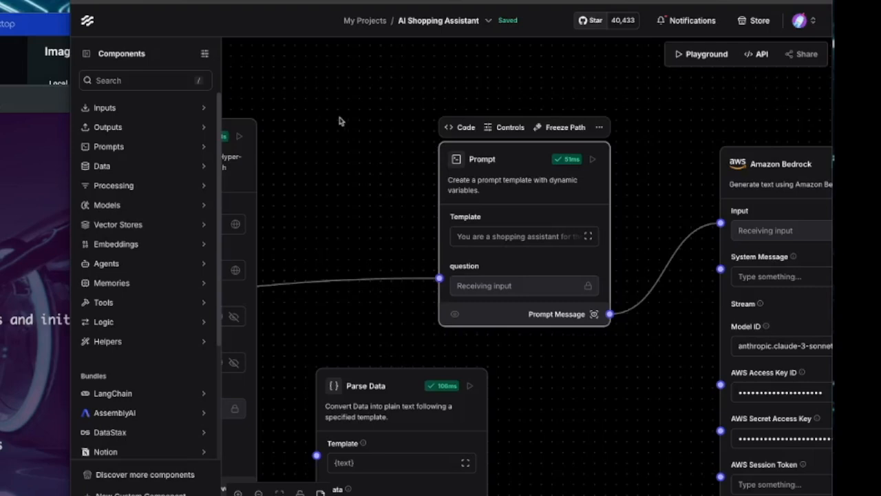
{"action": "left_click", "coordinate": [524, 236]}
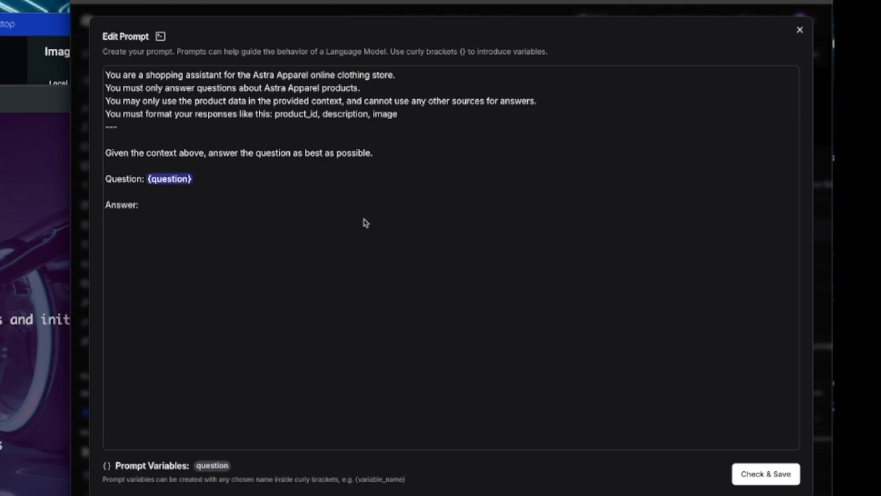
{"action": "left_click", "coordinate": [428, 77]}
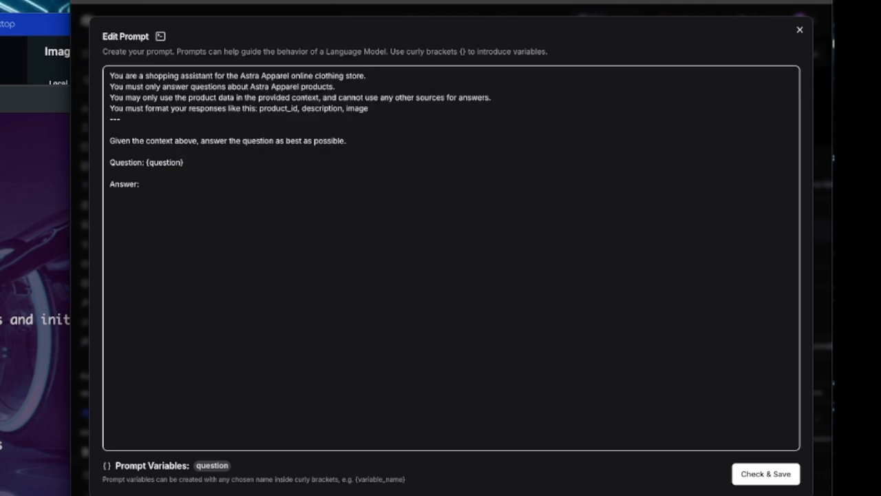
{"action": "key", "text": "Return"}
{"action": "type", "text": "{context}  ---"}
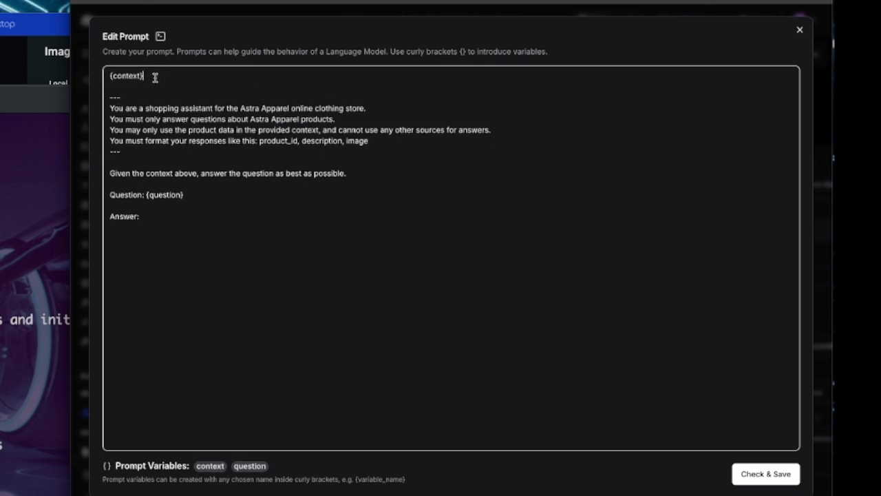
{"action": "left_click_drag", "start_coordinate": [154, 75], "coordinate": [71, 73]}
{"action": "left_click", "coordinate": [296, 302]}
{"action": "left_click_drag", "start_coordinate": [144, 77], "coordinate": [94, 77]}
{"action": "left_click", "coordinate": [252, 272]}
{"action": "left_click", "coordinate": [765, 476]}
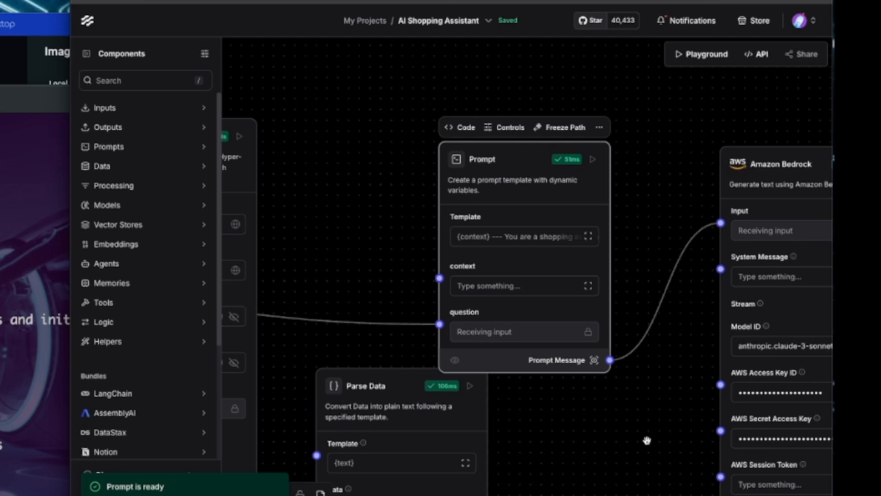
- Connect the Parse Data component's Text output to the Prompt component's context input
{"action": "mouse_move", "coordinate": [439, 277]}
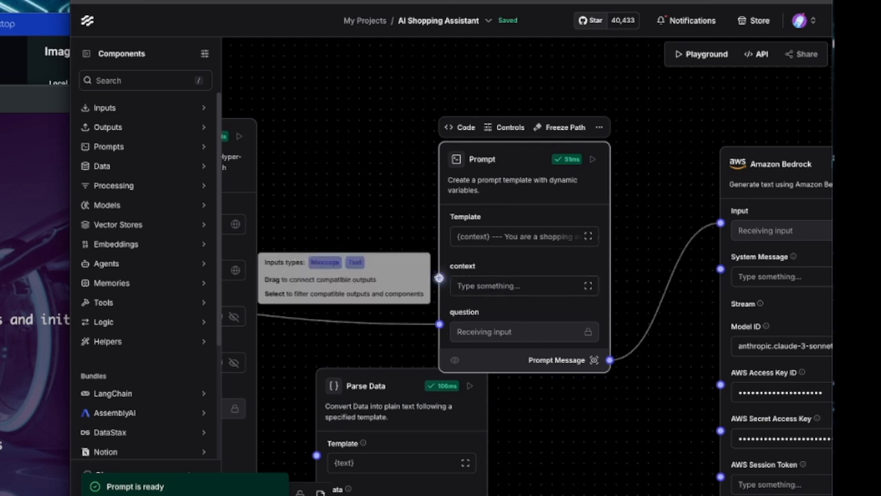
{"action": "left_click_drag", "start_coordinate": [552, 450], "coordinate": [566, 349]}
{"action": "left_click_drag", "start_coordinate": [402, 269], "coordinate": [391, 304]}
{"action": "mouse_move", "coordinate": [489, 449]}
{"action": "left_mouse_down"}
{"action": "mouse_move", "coordinate": [506, 294]}
{"action": "mouse_move", "coordinate": [439, 177]}
{"action": "mouse_move", "coordinate": [452, 174]}
{"action": "left_mouse_up"}
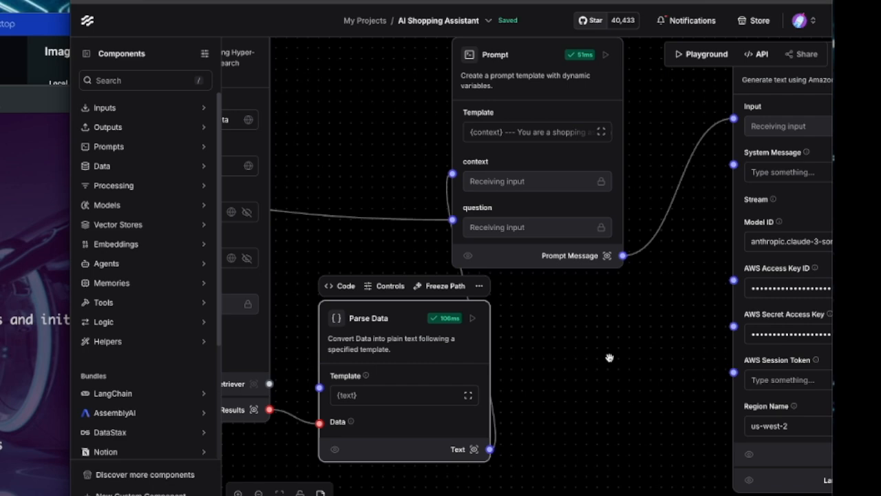
- Run the Chat Output component to build the complete retrieval flow
{"action": "scroll", "coordinate": [606, 345], "scroll_direction": "down", "scroll_amount": 6}
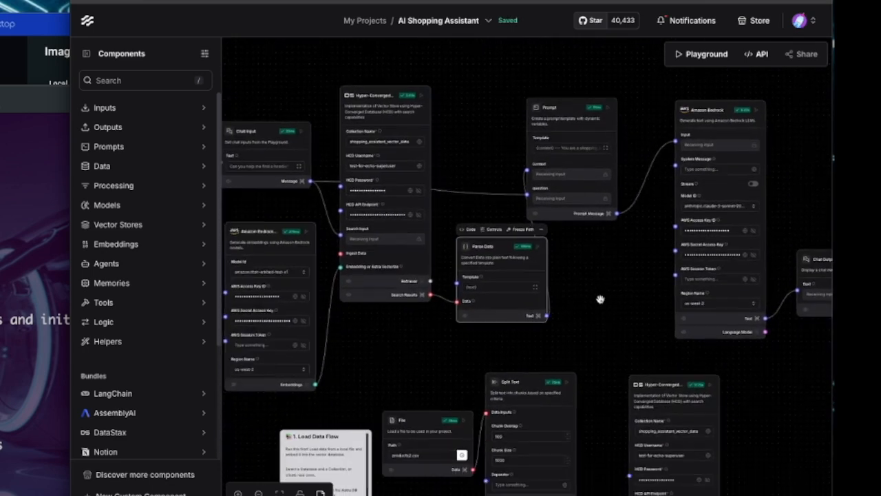
{"action": "left_click_drag", "start_coordinate": [600, 291], "coordinate": [578, 249]}
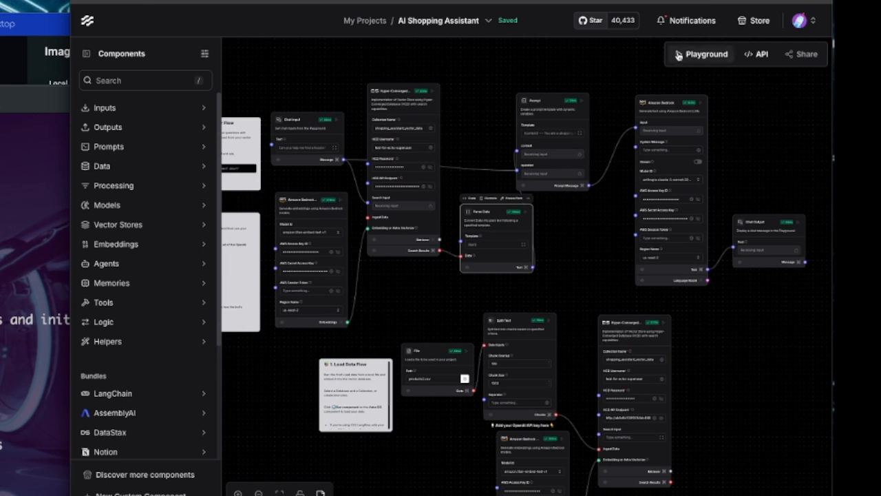
{"action": "left_click", "coordinate": [797, 223]}
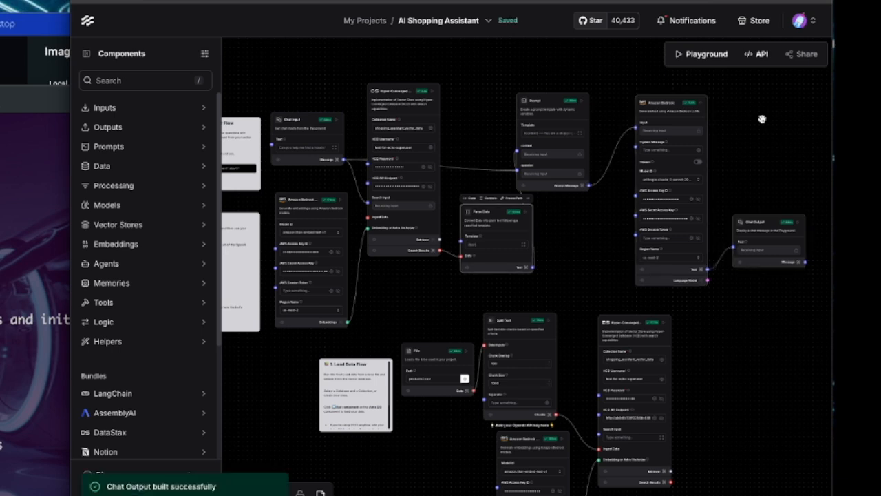
- Ask the assistant "can you help me find a cassandra shirt?" in the flow's Playground chat
{"action": "left_click", "coordinate": [682, 55]}
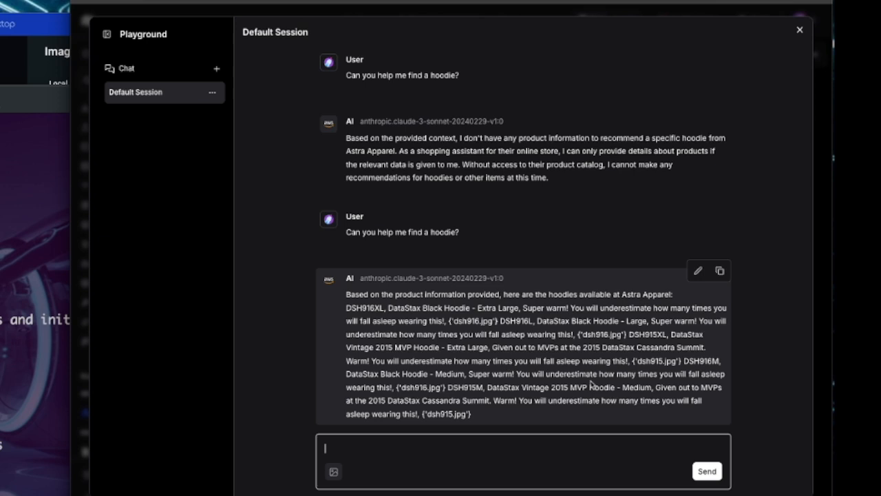
{"action": "left_click", "coordinate": [488, 468]}
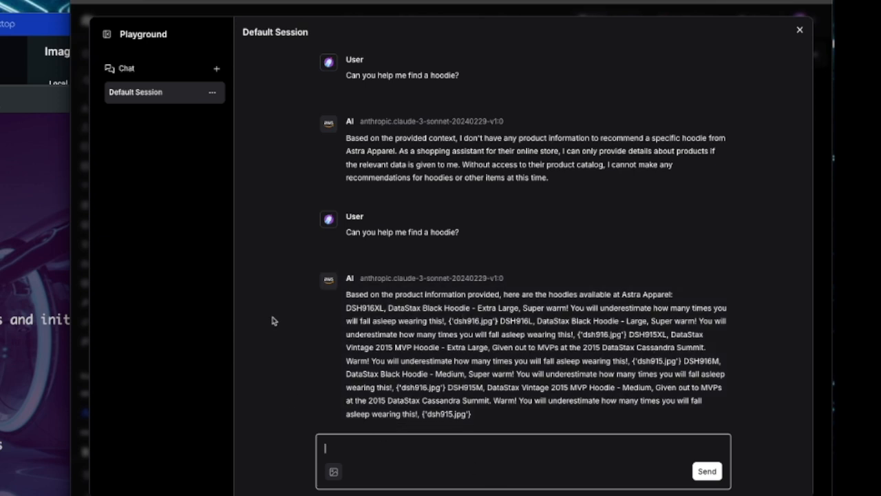
{"action": "type", "text": "can you help me find a cassandra "}
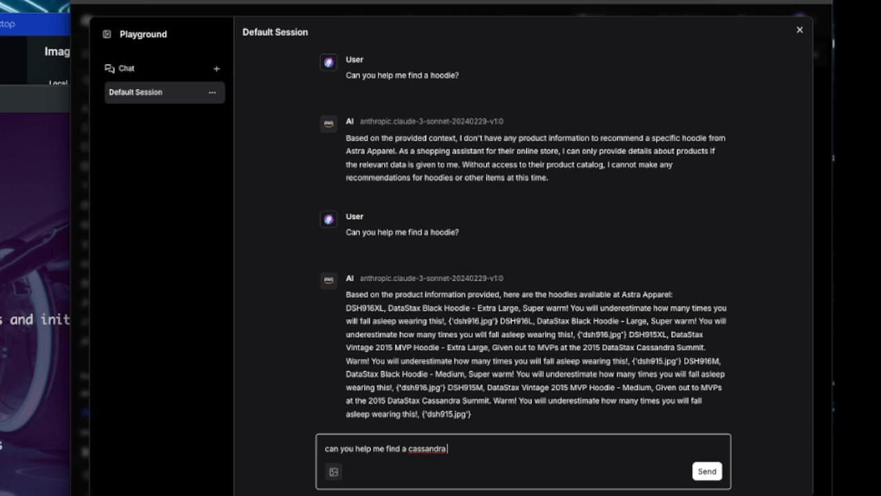
{"action": "type", "text": "shirt?"}
{"action": "left_click", "coordinate": [707, 471]}
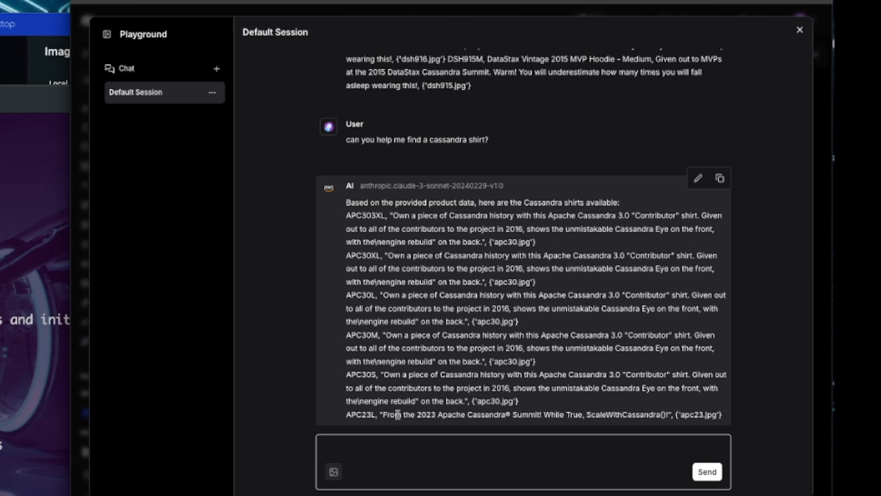
- Examine the product descriptions in the assistant's Cassandra shirt answer, and close the Playground
{"action": "left_click_drag", "start_coordinate": [386, 414], "coordinate": [546, 414]}
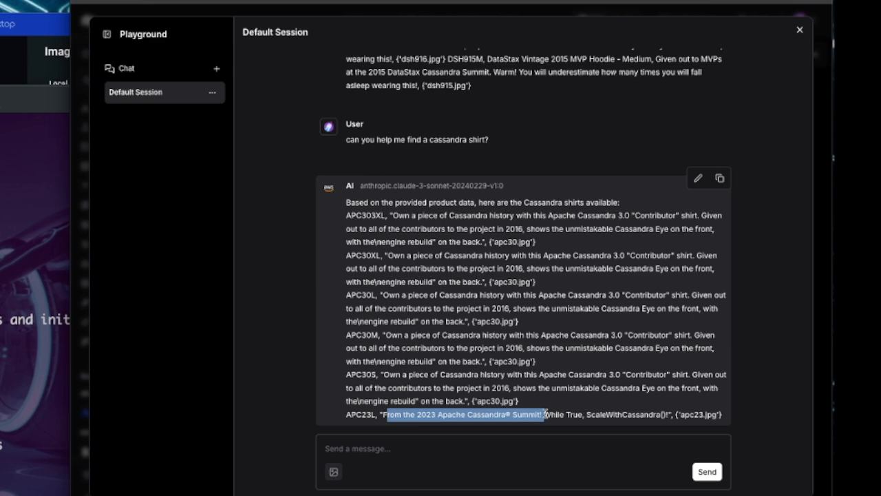
{"action": "left_click", "coordinate": [589, 208]}
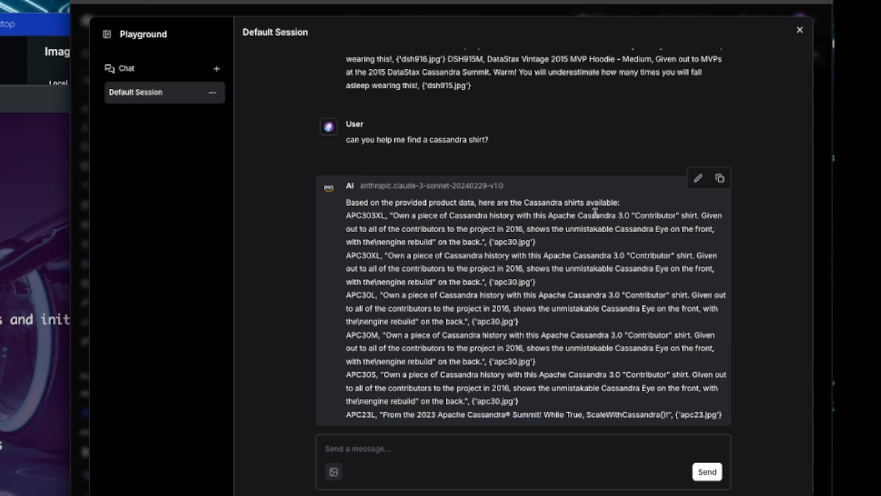
{"action": "left_click_drag", "start_coordinate": [549, 216], "coordinate": [631, 215]}
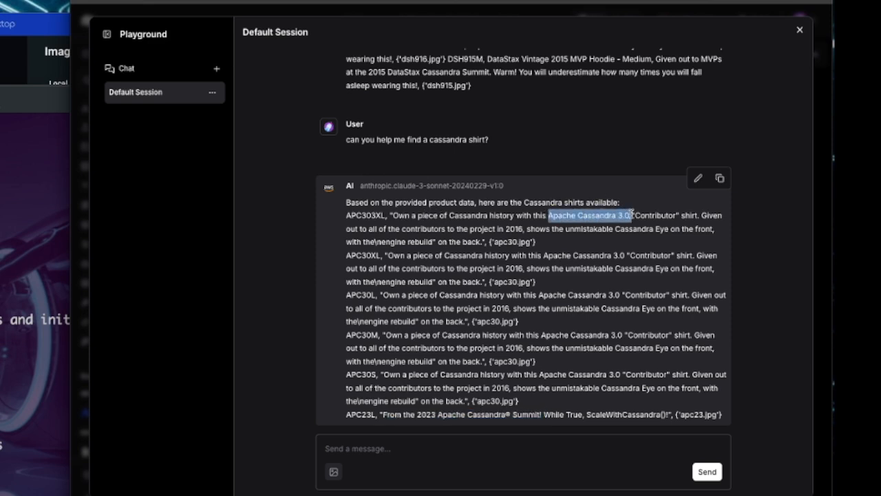
{"action": "left_click", "coordinate": [454, 360]}
{"action": "left_click", "coordinate": [428, 449]}
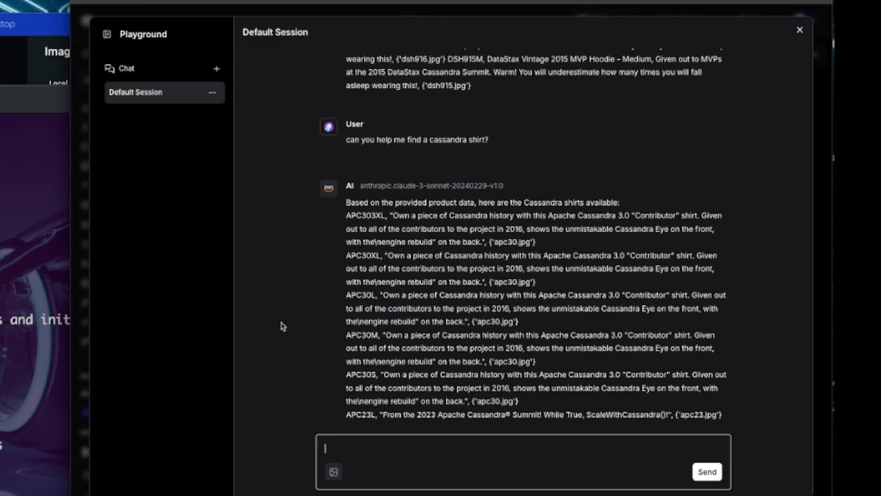
{"action": "left_click", "coordinate": [800, 31]}
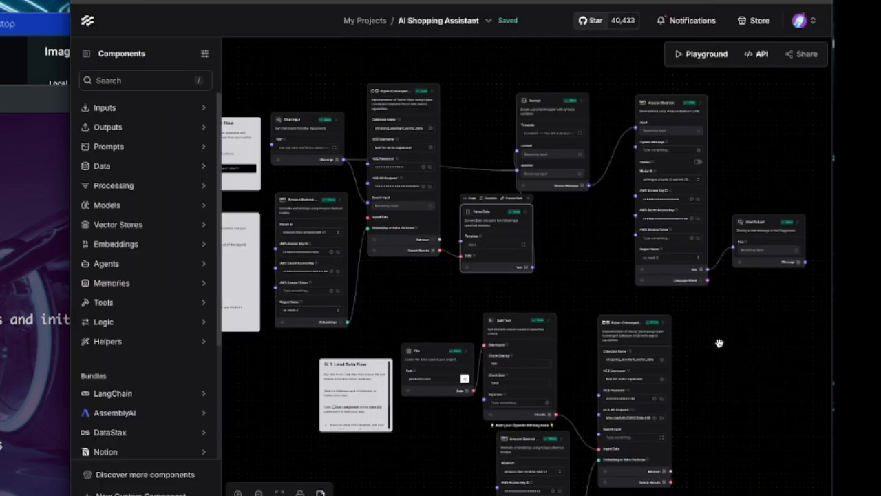